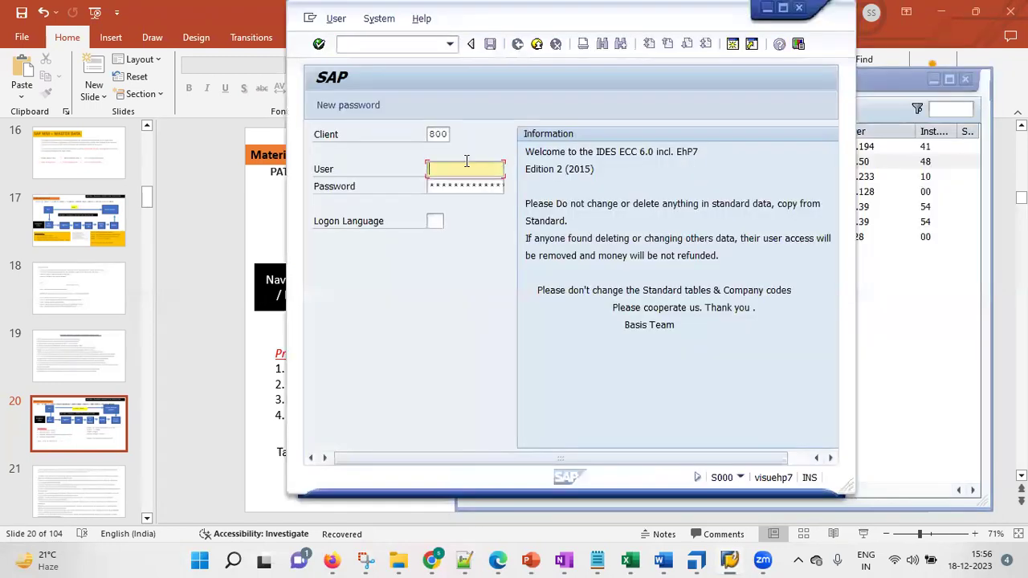
Log on with the saved user name and continue without ending the other logons
text(3)
click(465, 184)
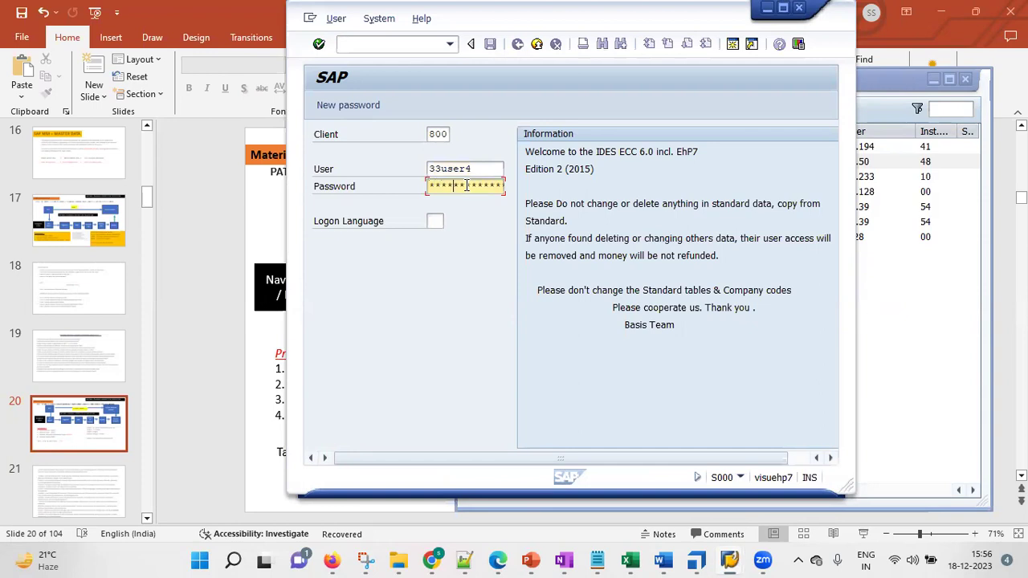
key(Return)
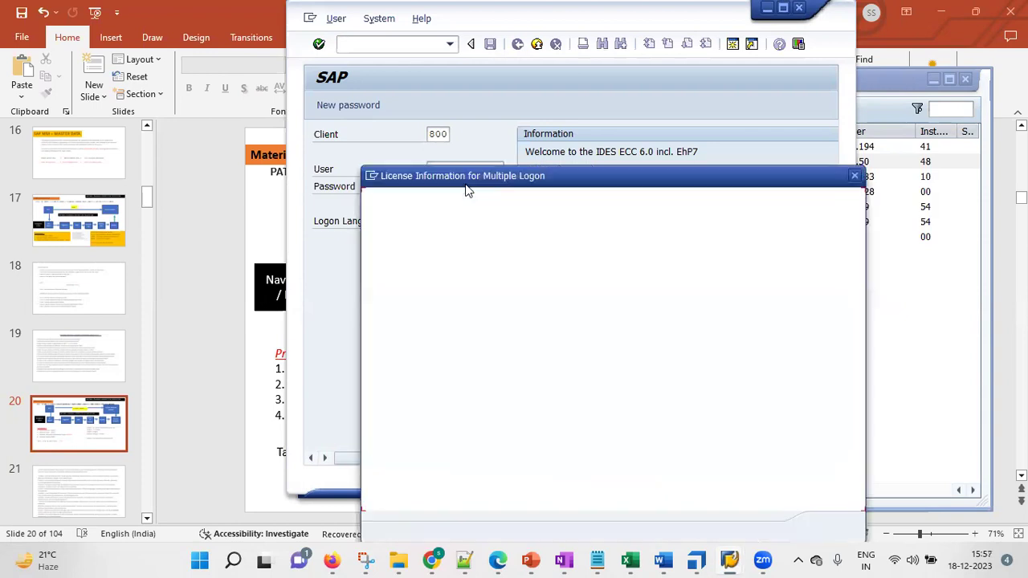
click(425, 393)
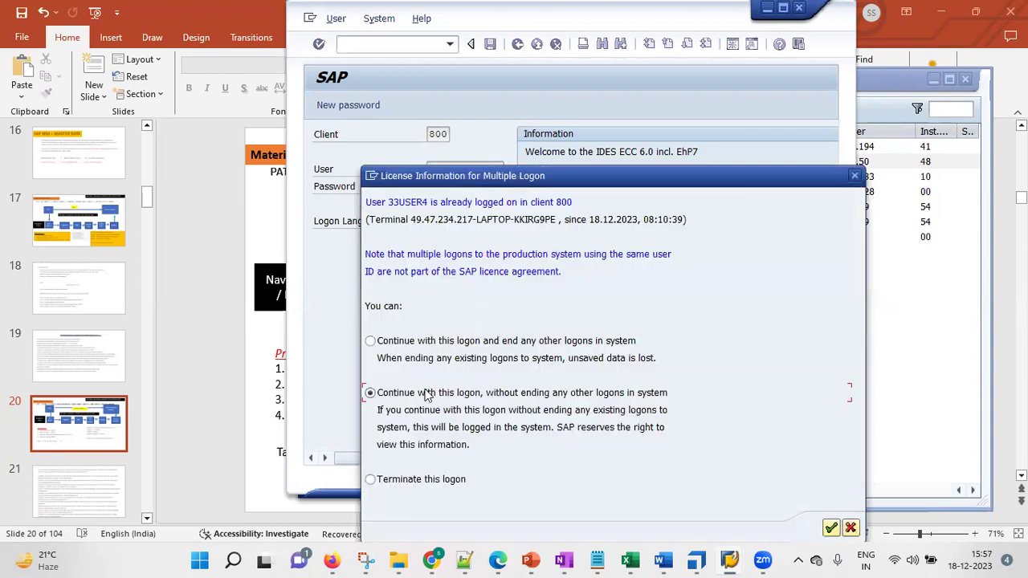
click(831, 527)
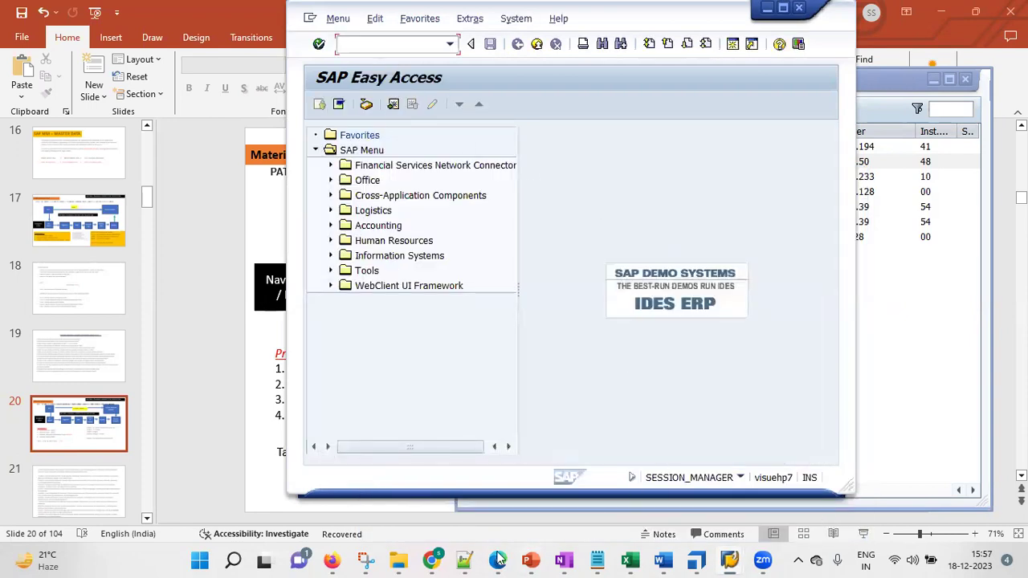
Run MMNR and open the material master number range groups for editing
text(mmnr)
key(Return)
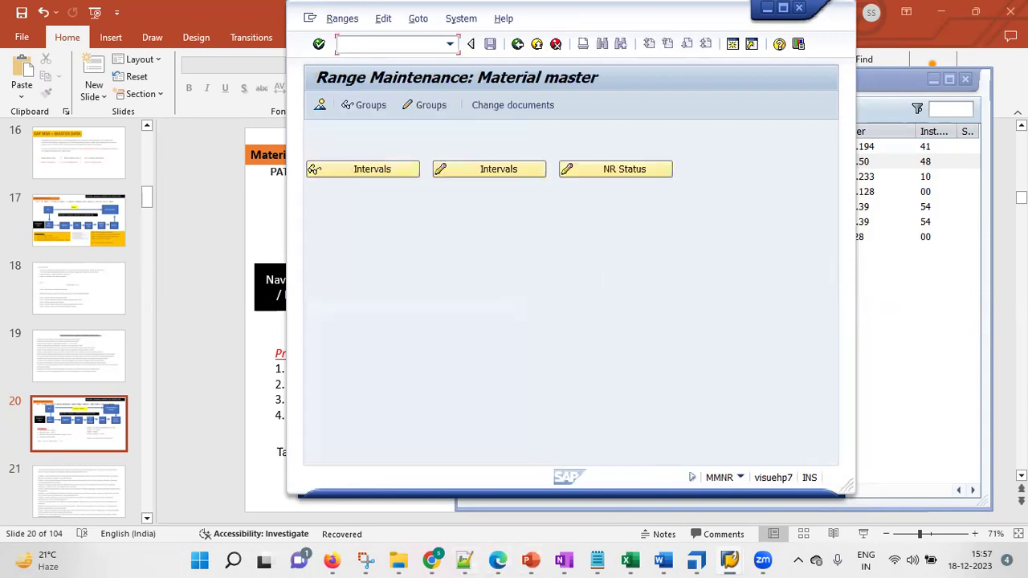
click(433, 109)
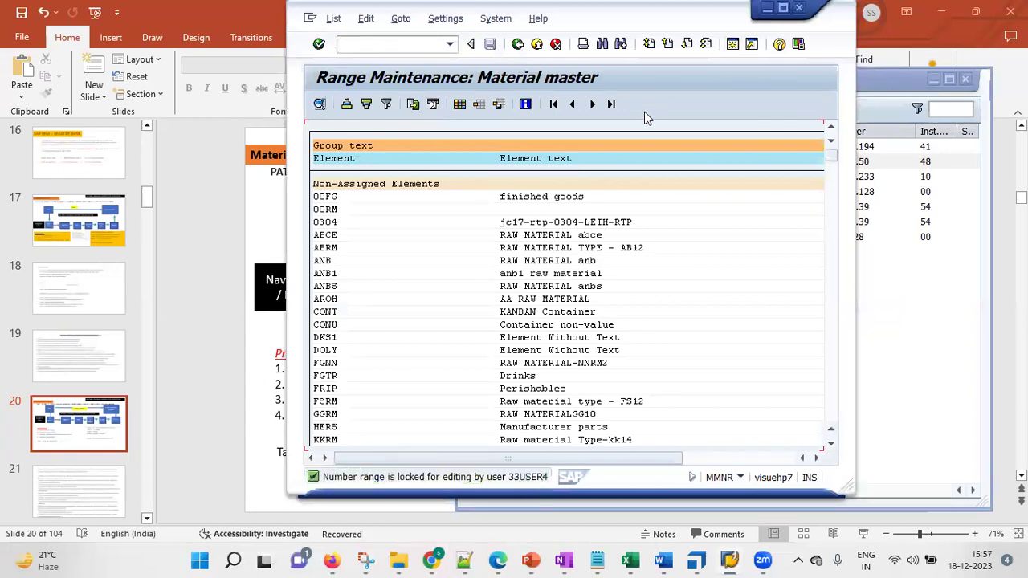
Search the group list for 'kgr', jump to the KGRR hit, and scroll up the list
key(ctrl+f)
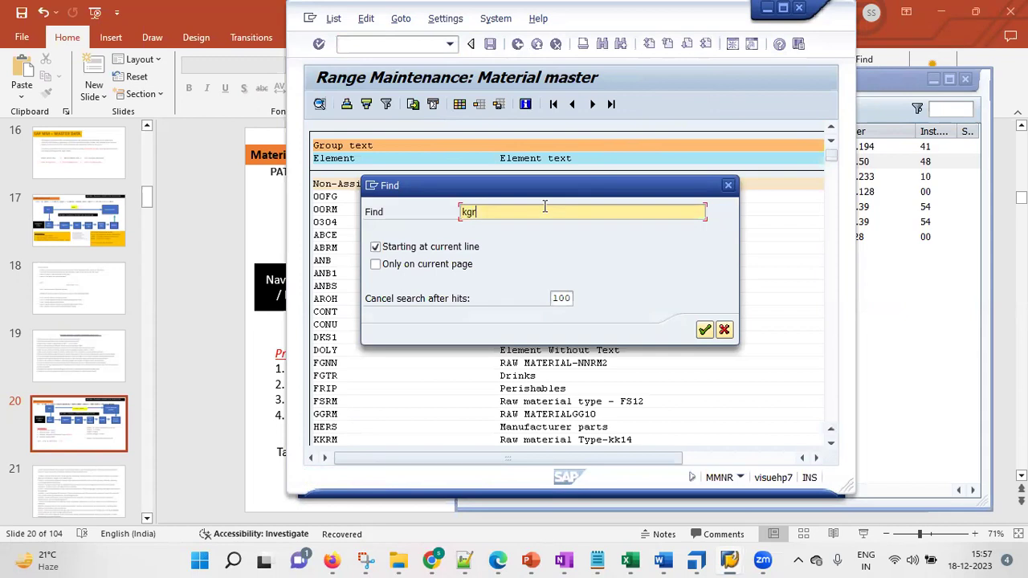
key(Return)
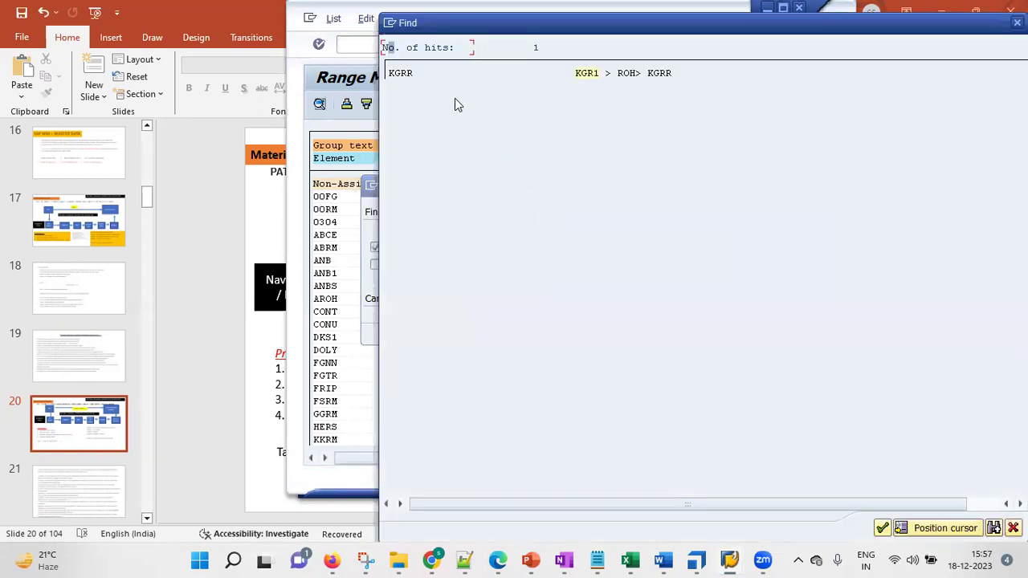
click(401, 74)
double_click(404, 72)
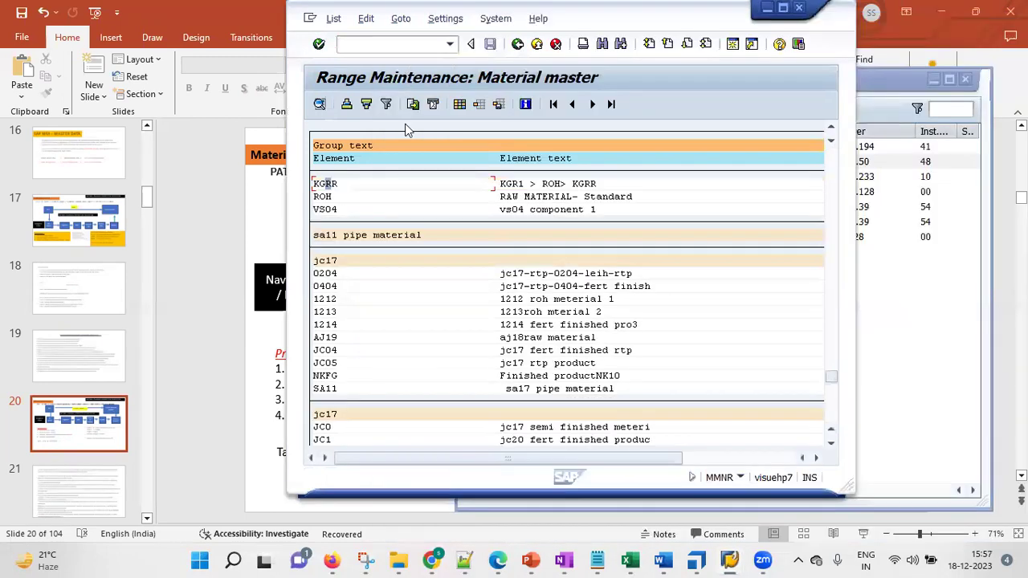
click(832, 130)
click(832, 131)
click(831, 131)
click(832, 131)
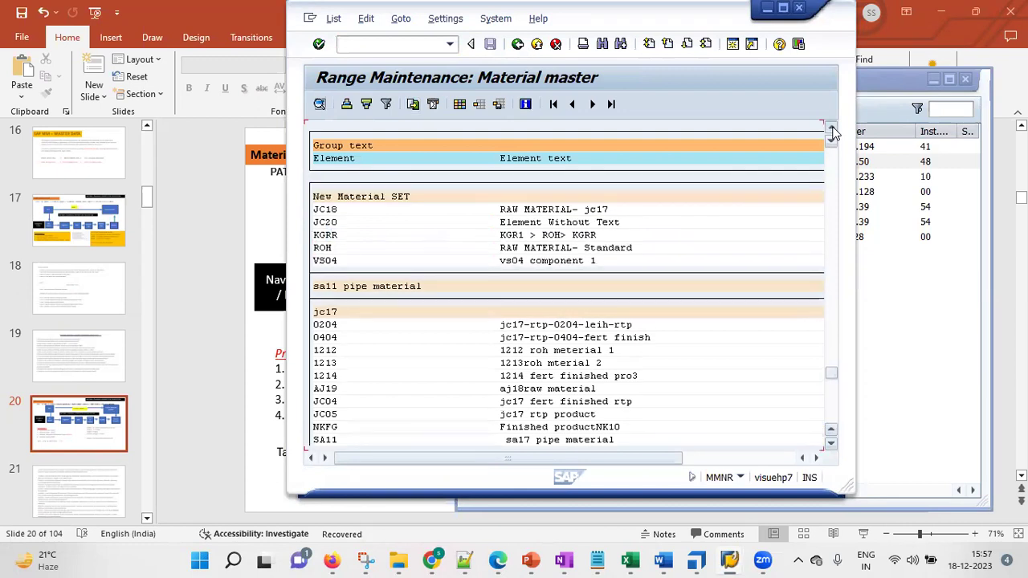
click(832, 131)
click(831, 130)
click(832, 131)
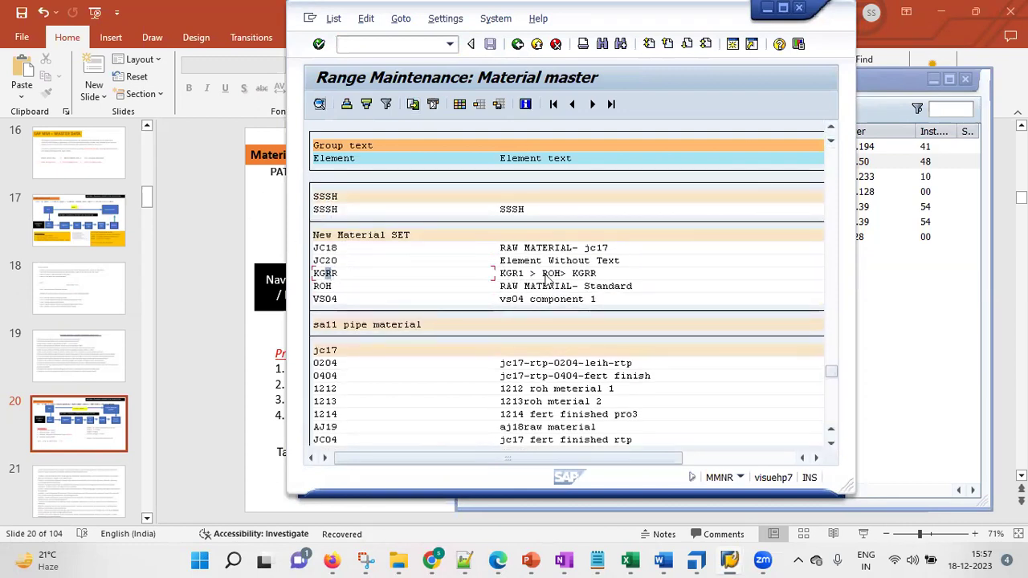
click(464, 559)
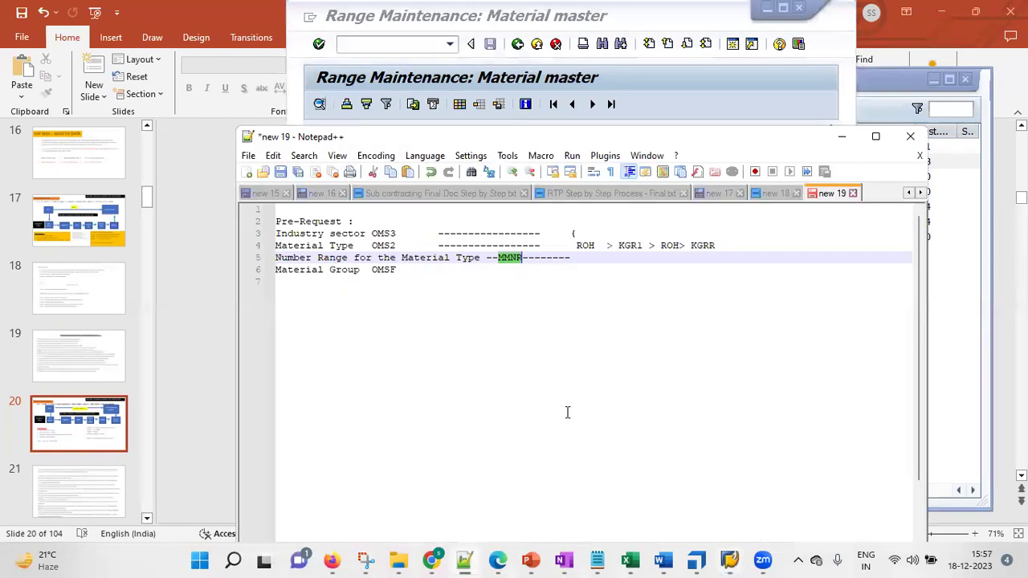
click(577, 255)
drag(703, 254, 717, 245)
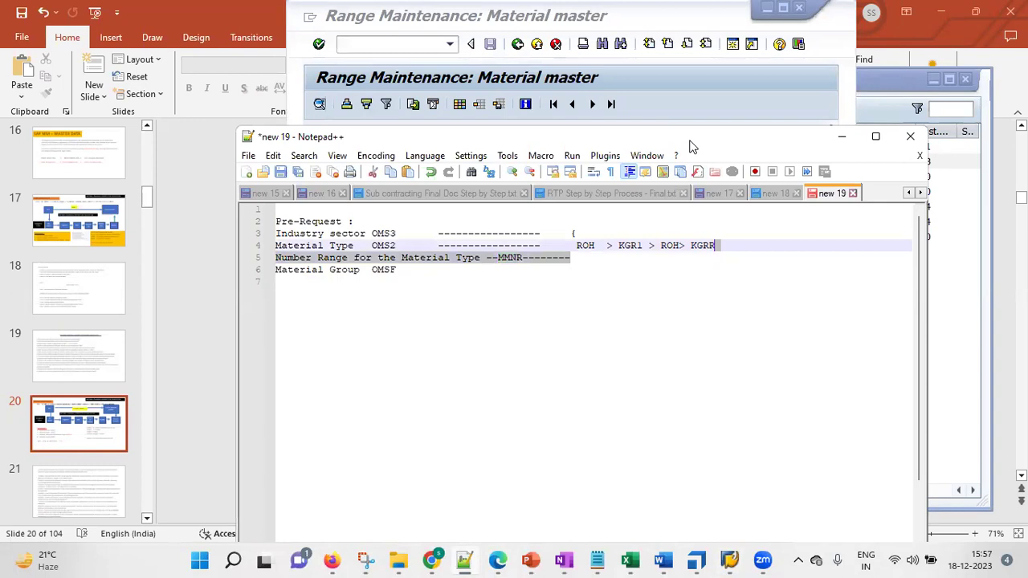
drag(691, 147, 673, 303)
drag(600, 401, 701, 401)
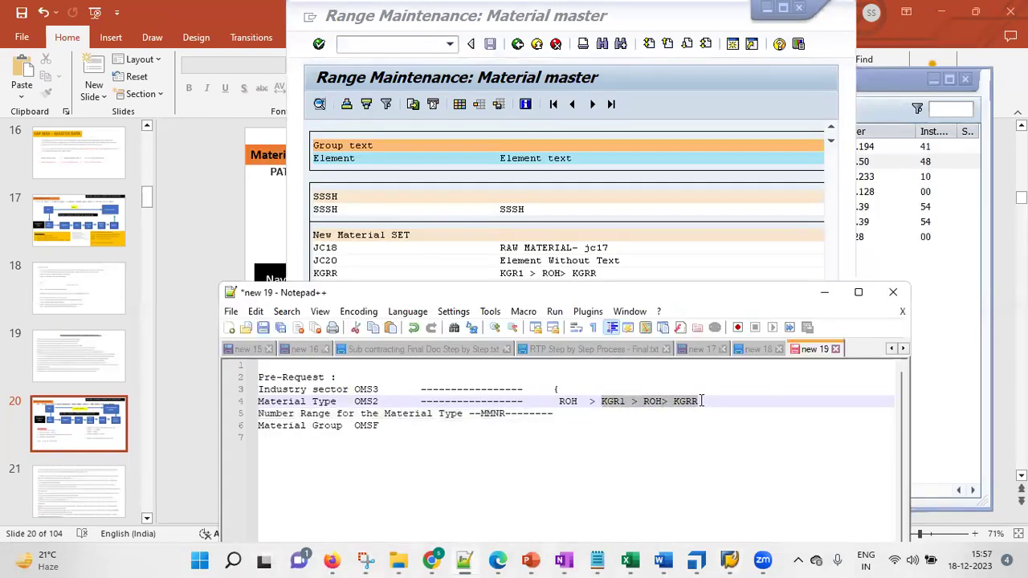
click(585, 422)
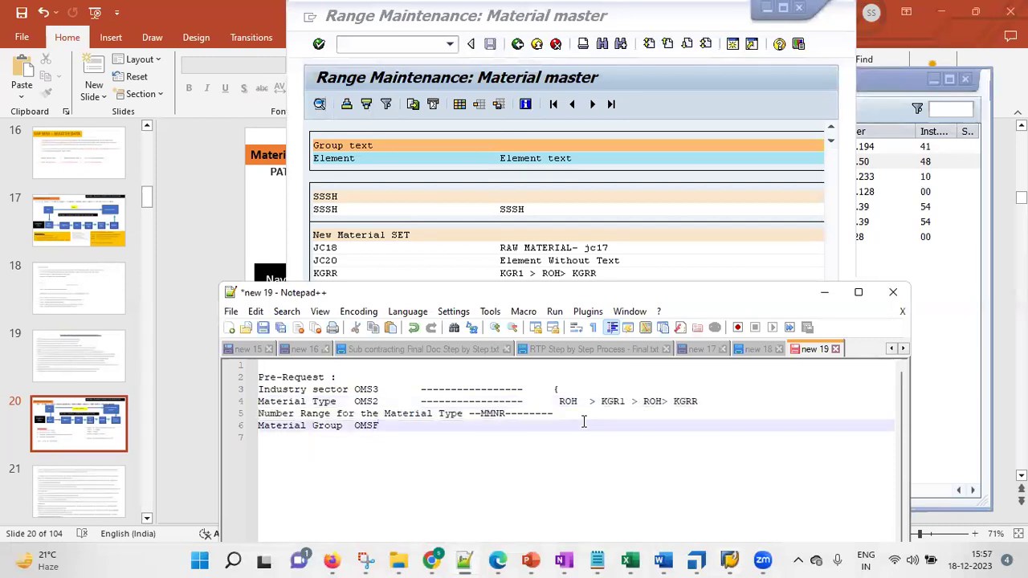
click(586, 415)
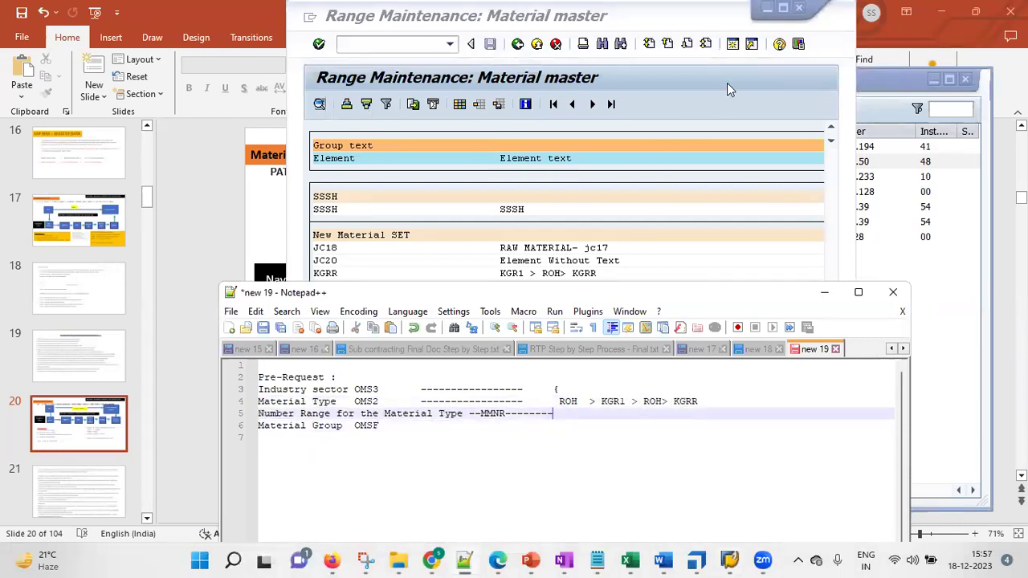
click(727, 85)
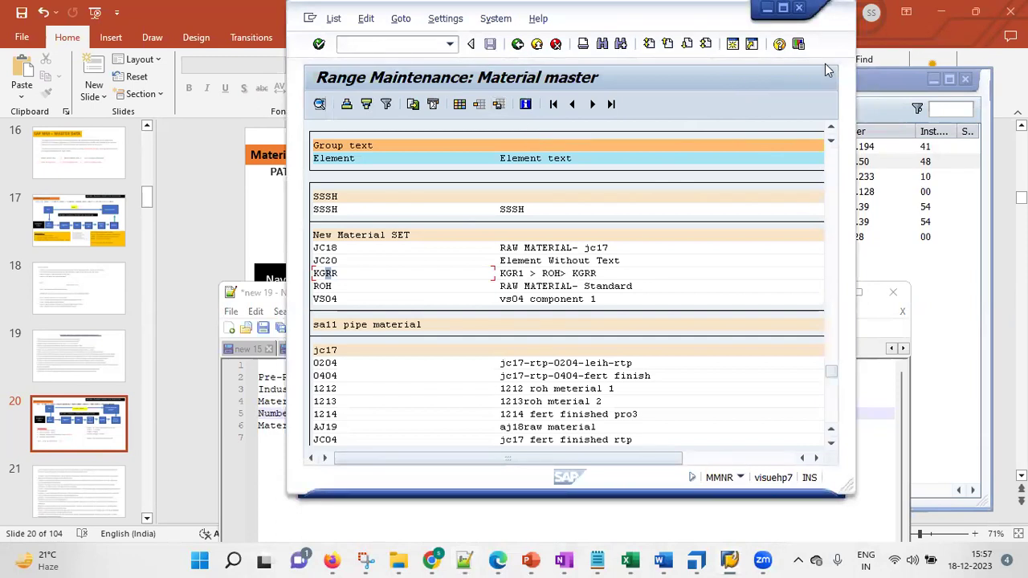
Restart the number range transaction with /nmmnr and reopen the groups list
drag(825, 63, 788, 108)
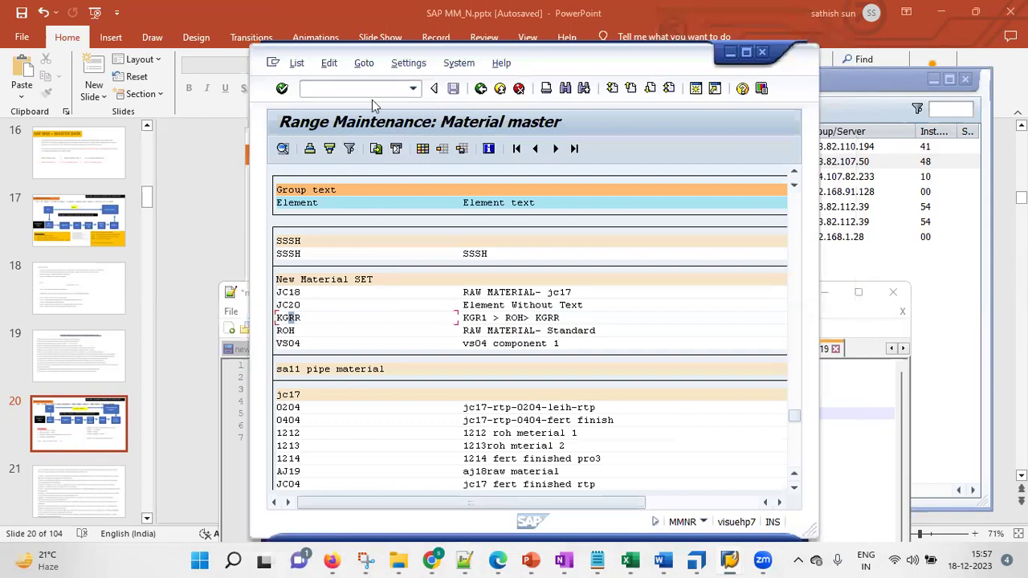
click(346, 90)
text(/nmmnr)
key(Return)
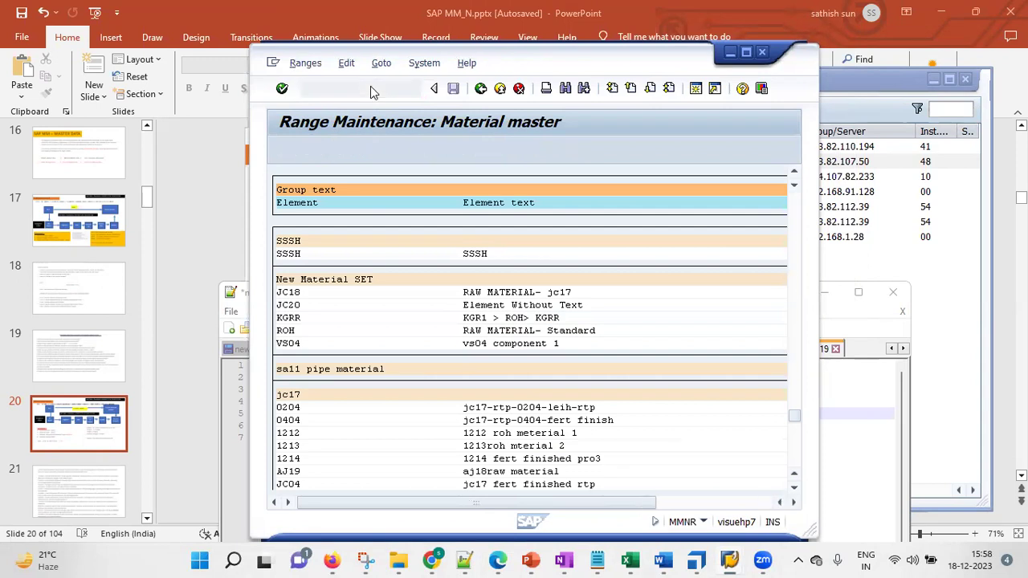
click(391, 152)
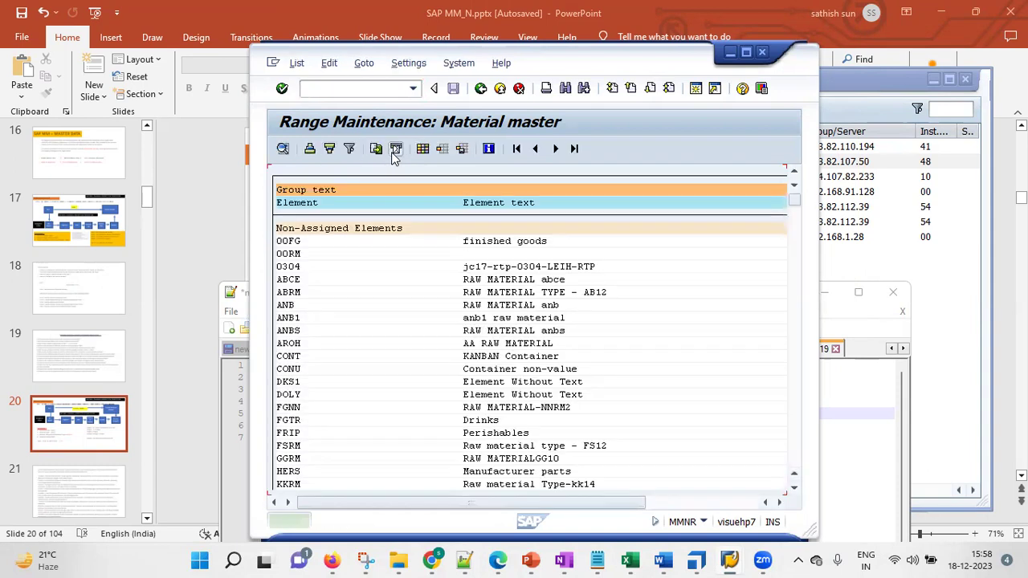
Search the groups for 'kgr1', close the results and Find dialog, and begin the /n command
click(407, 64)
mouse_move(363, 67)
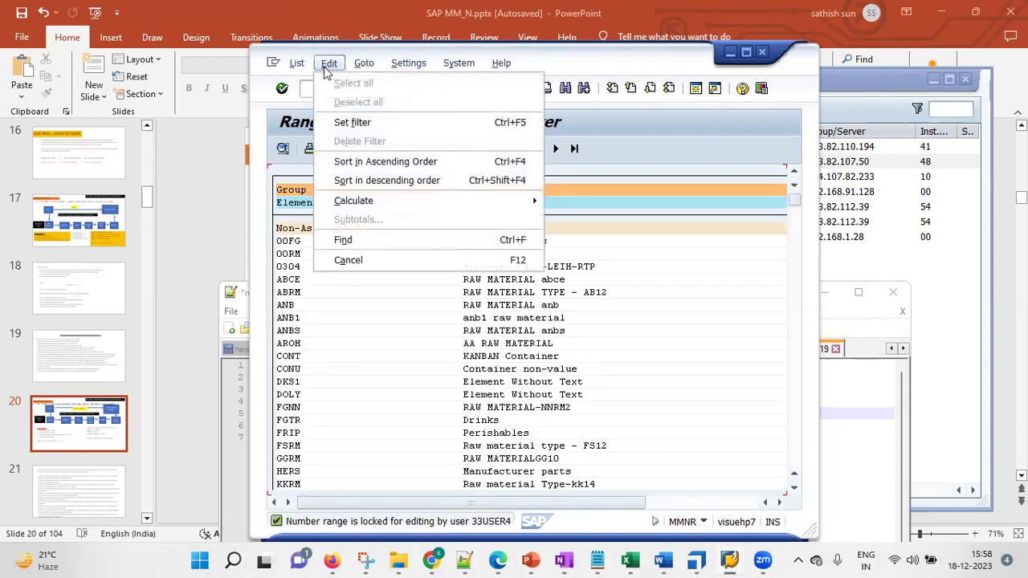
mouse_move(297, 63)
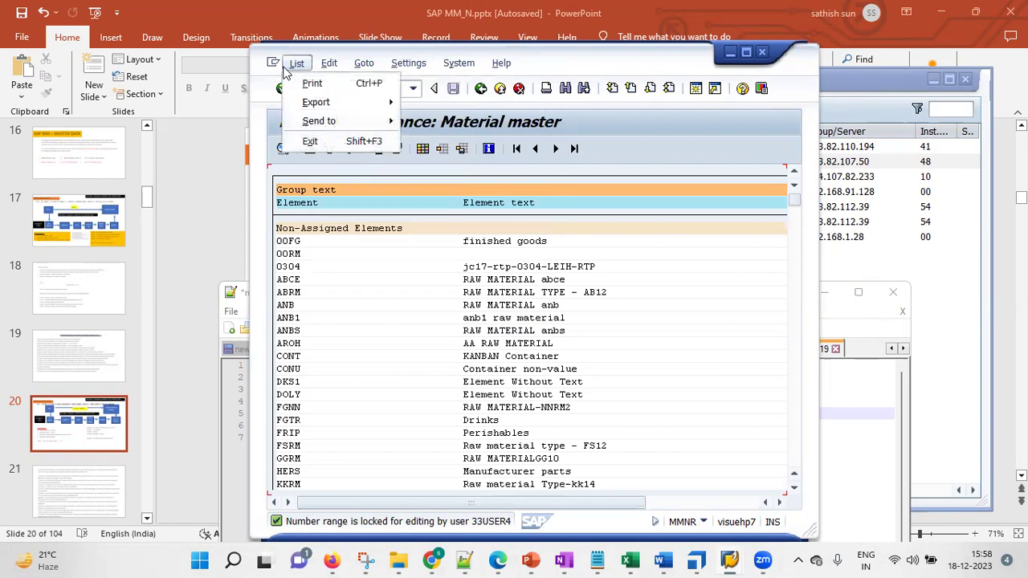
click(652, 155)
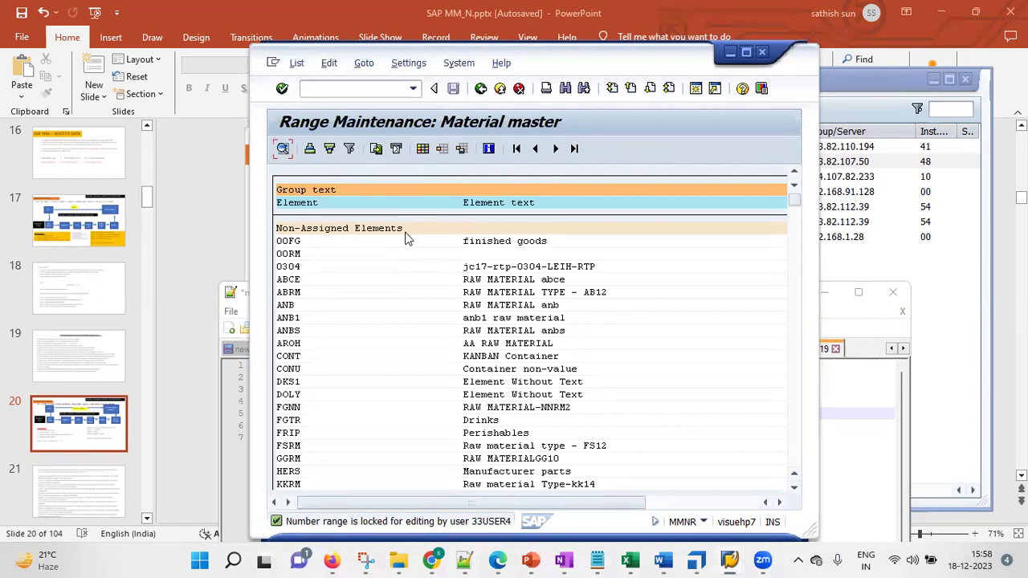
key(ctrl+f)
click(512, 256)
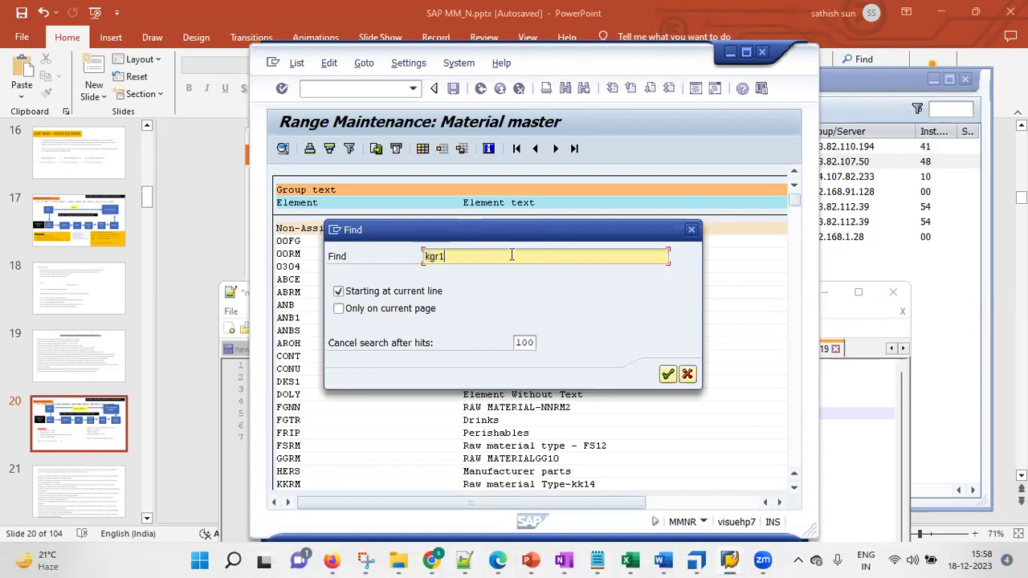
key(Return)
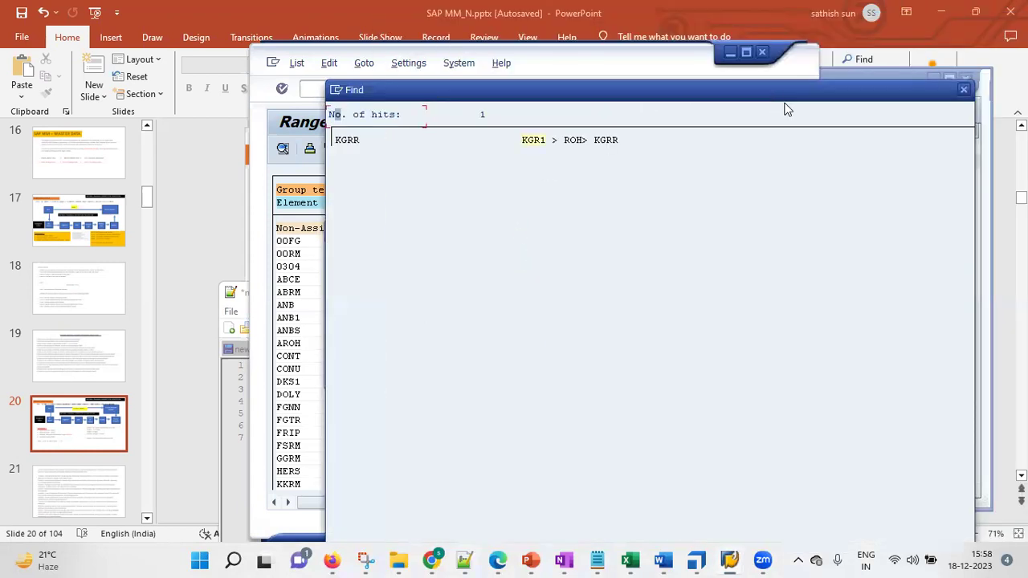
click(966, 88)
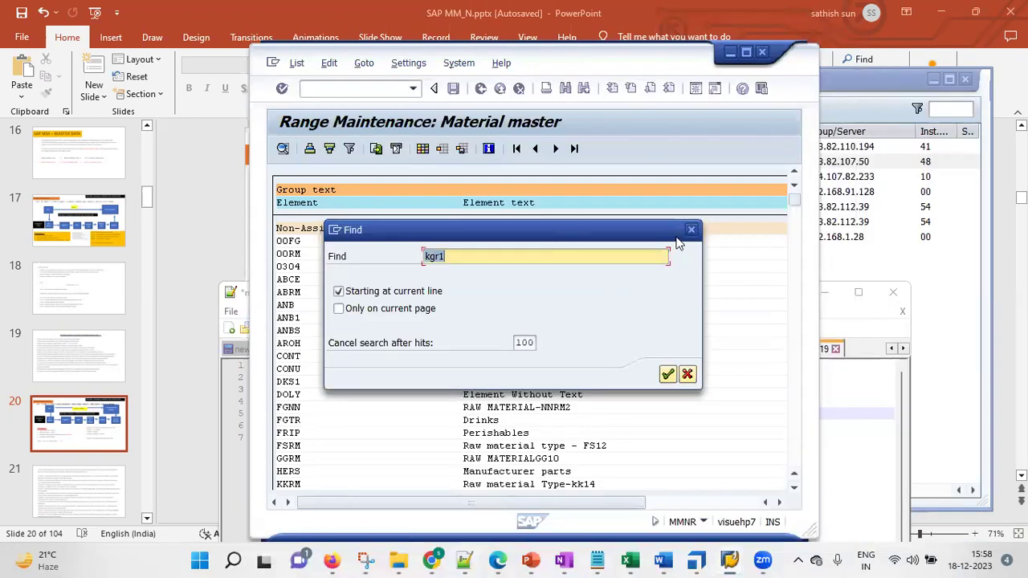
click(690, 230)
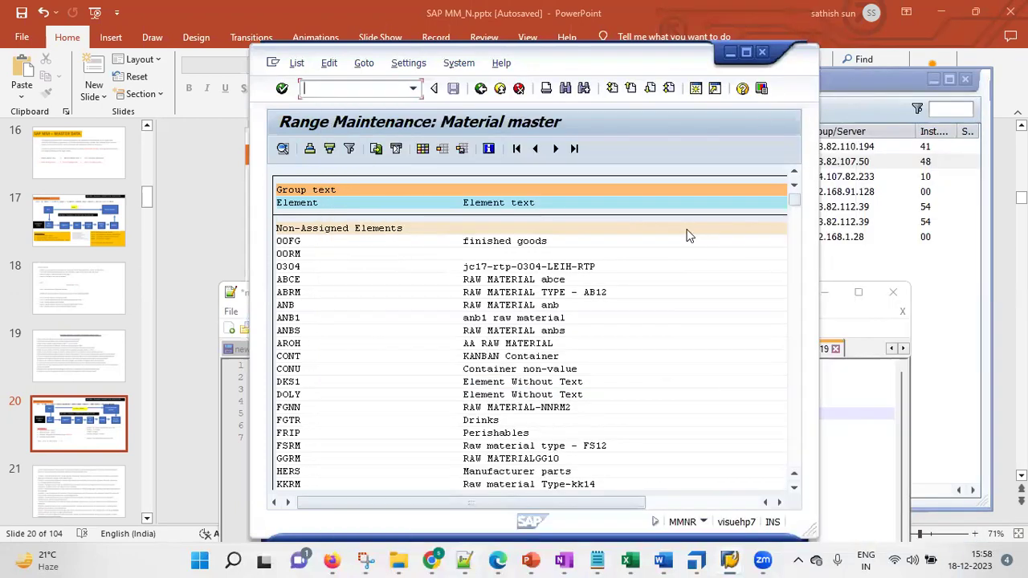
click(365, 90)
text(/n)
Return to Easy Access, rerun MMNR, and open the number range groups
key(Return)
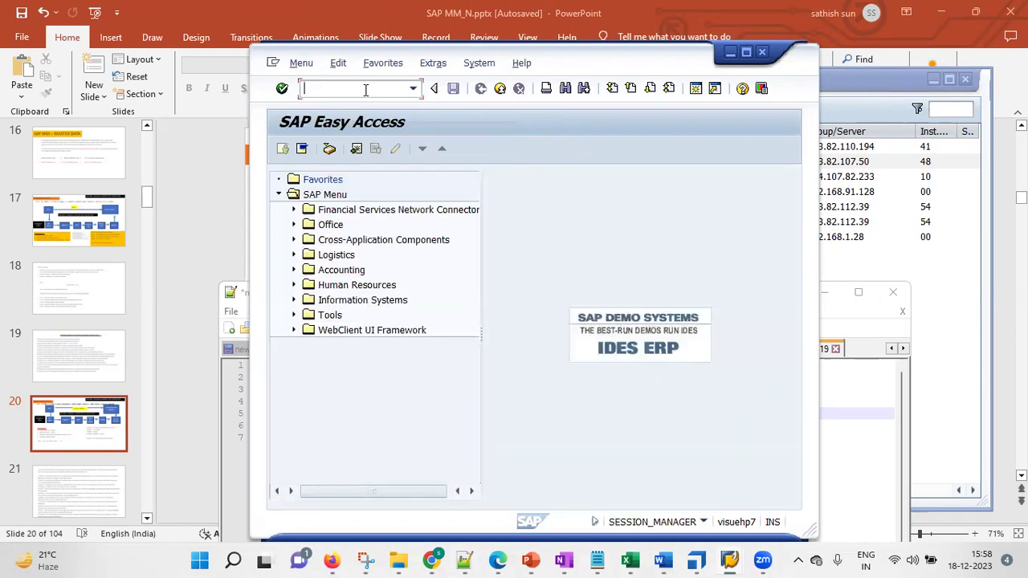
text(mmnr)
key(Return)
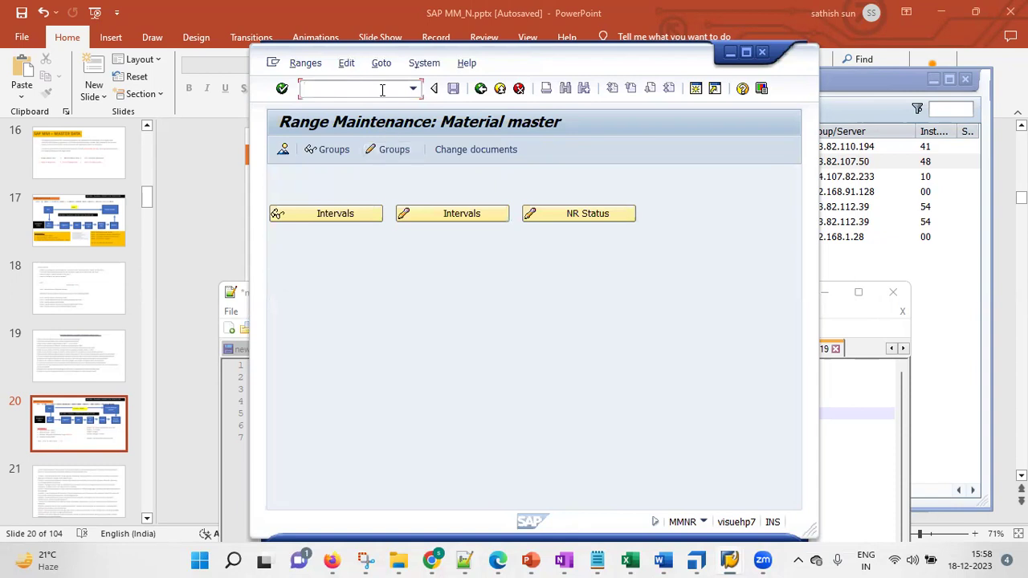
click(393, 150)
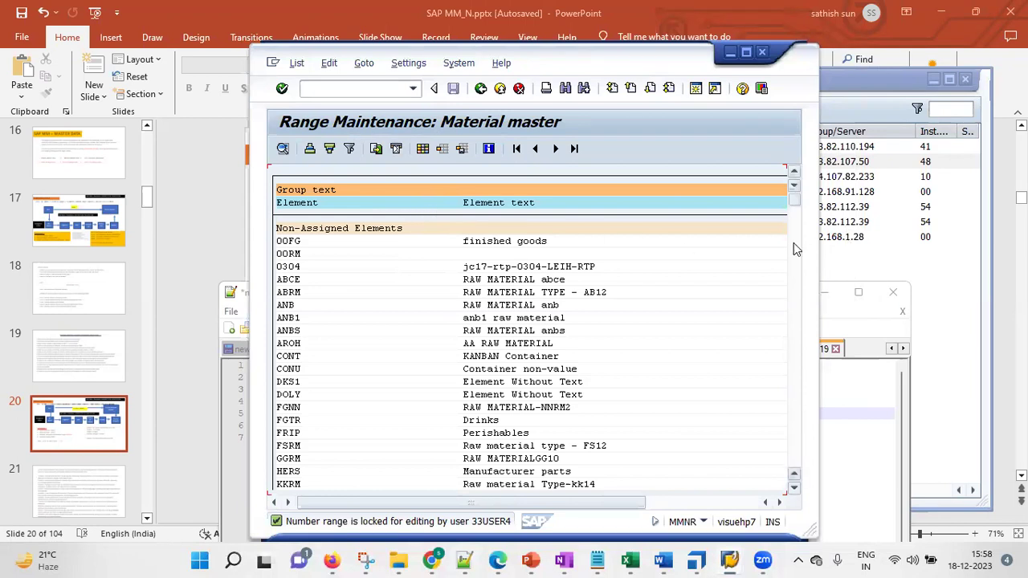
Search the group list for 'kgr1', then close the results and search box
key(ctrl+f)
click(506, 254)
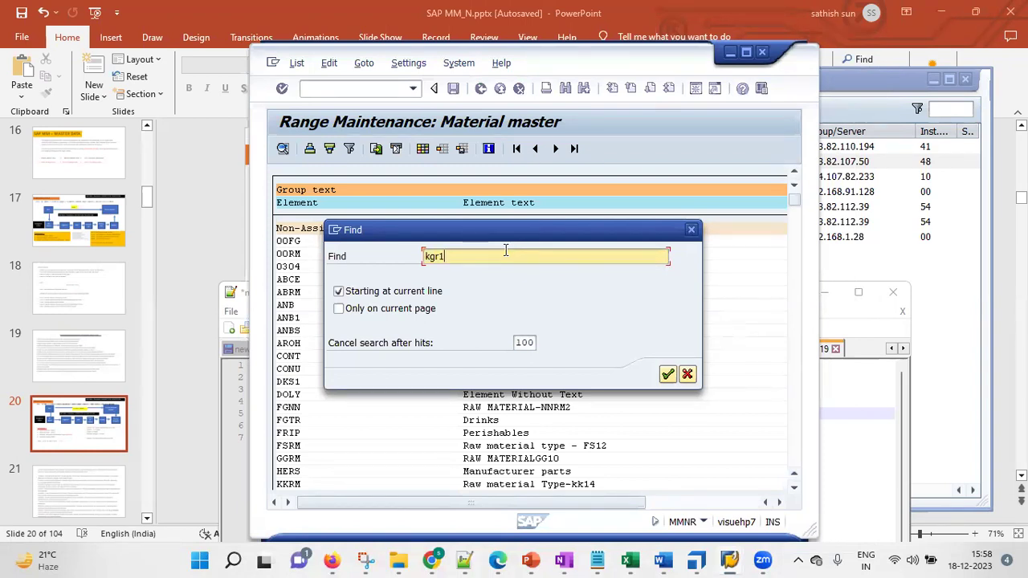
key(Return)
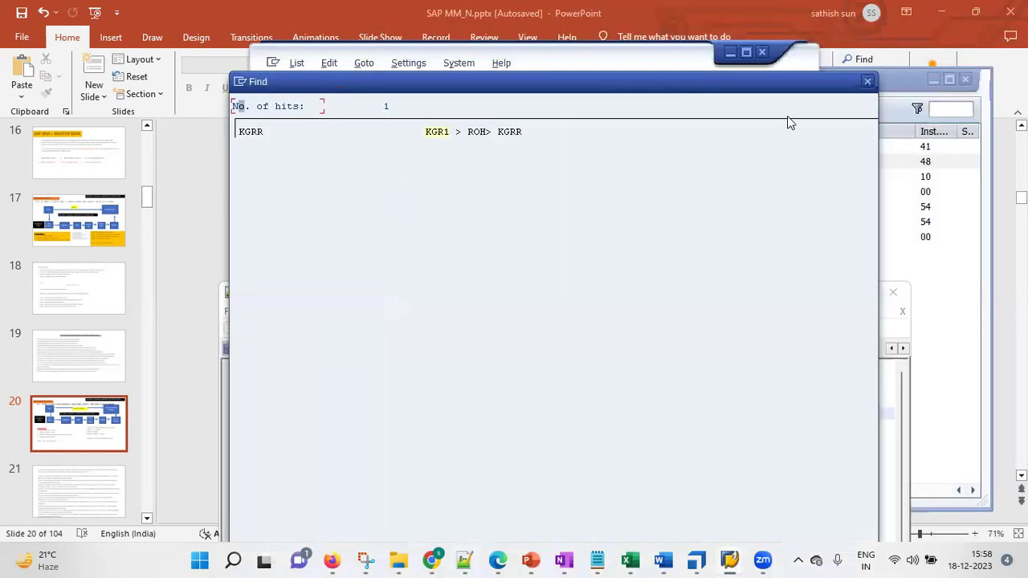
click(862, 83)
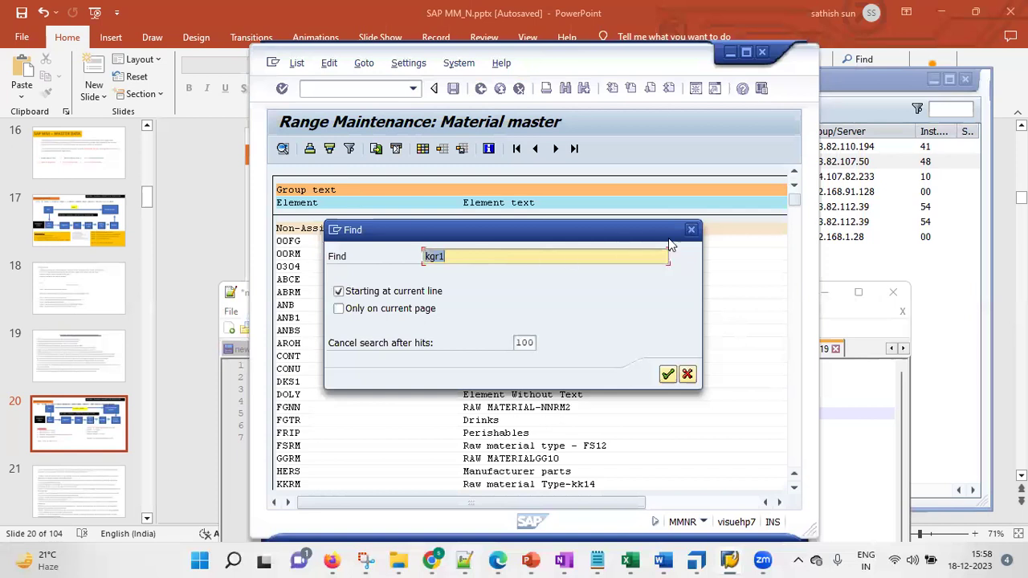
click(690, 229)
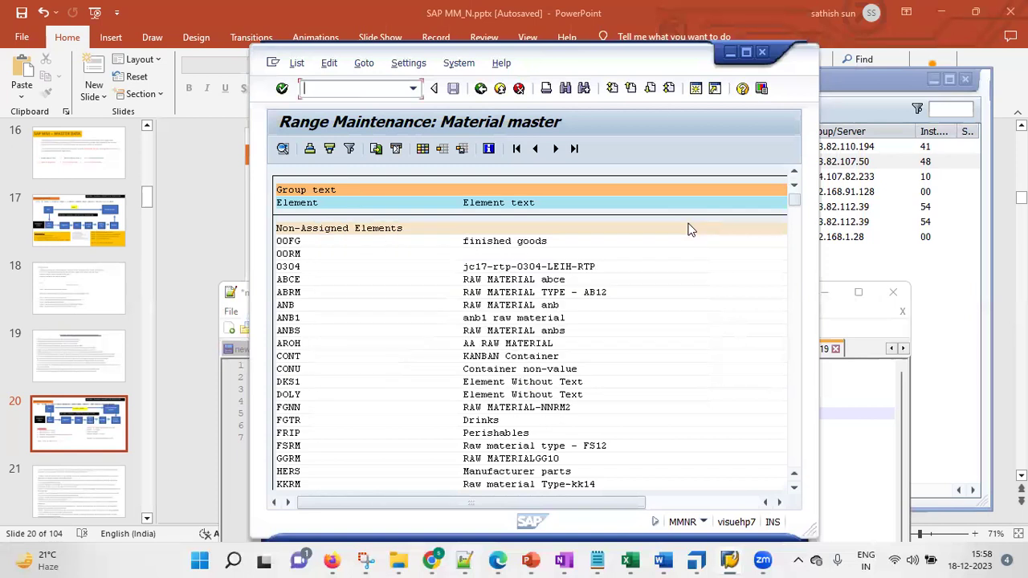
Leave the group list back to SAP Easy Access and start logging off
click(364, 90)
click(500, 88)
click(519, 88)
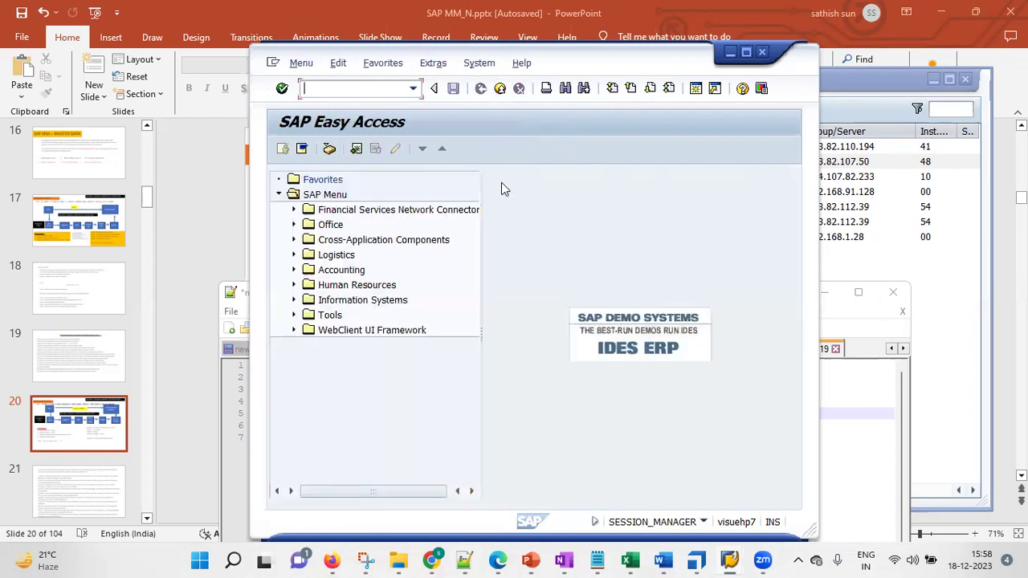
click(495, 91)
Confirm the log-off and open the Extended Till Jan 26 connection
click(432, 346)
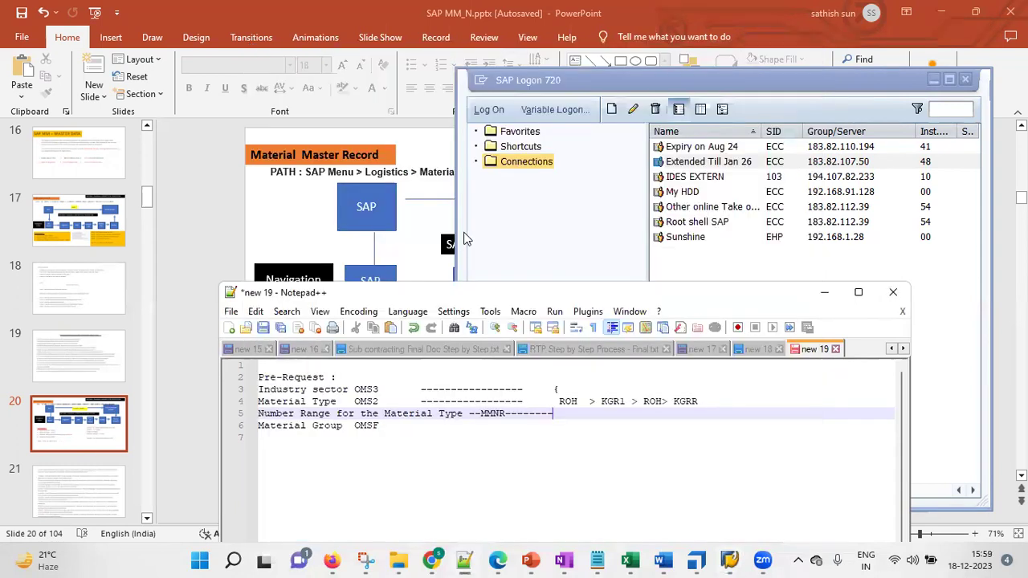
click(711, 161)
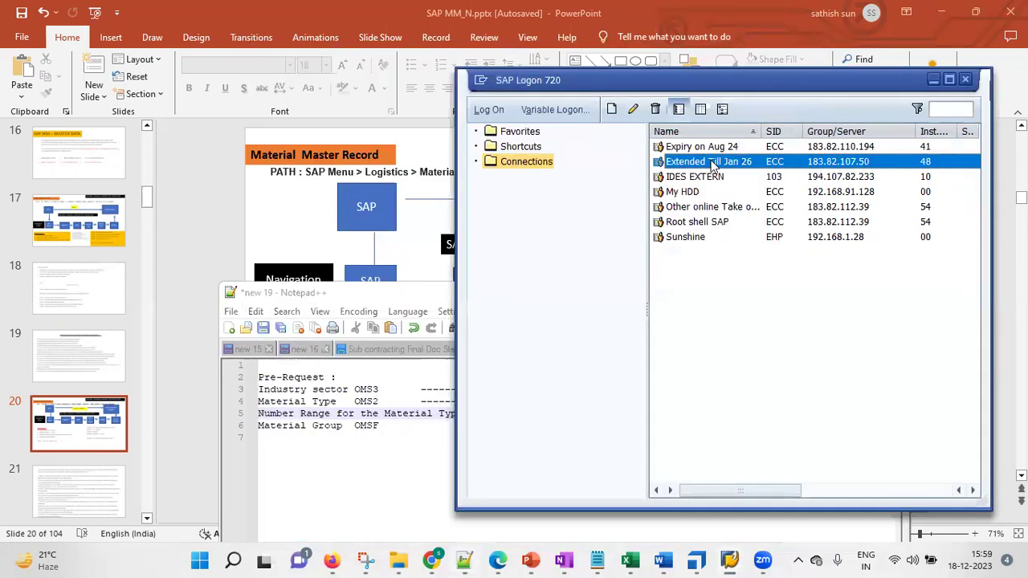
double_click(710, 163)
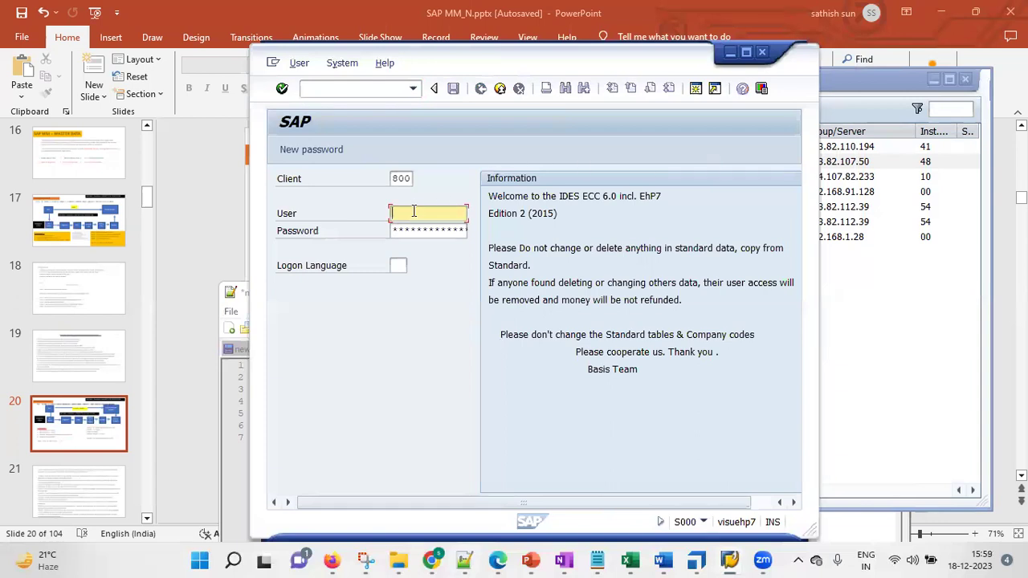
Log on with the saved user, ending other logons, and run MMNR
text(33)
click(414, 226)
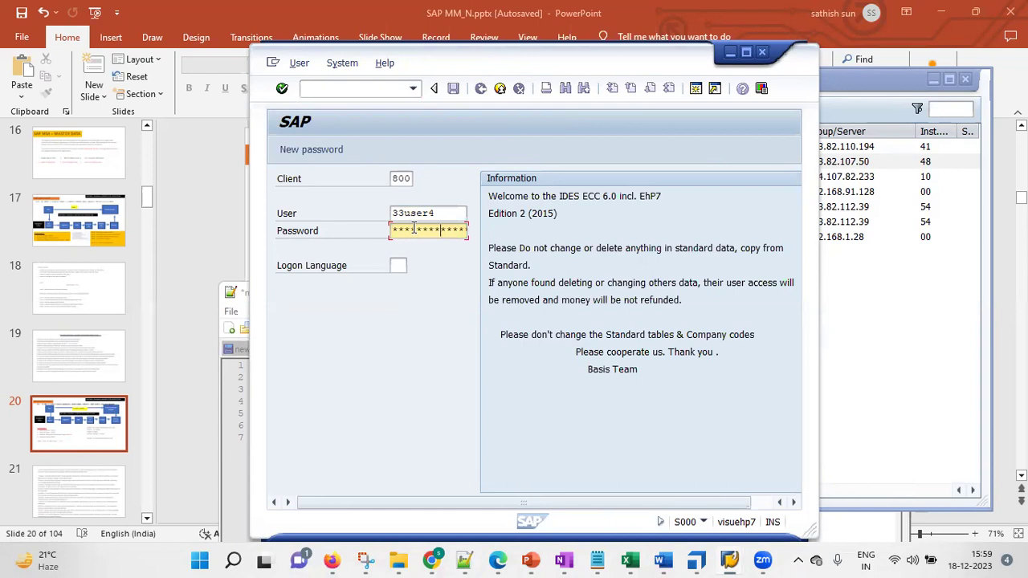
key(Return)
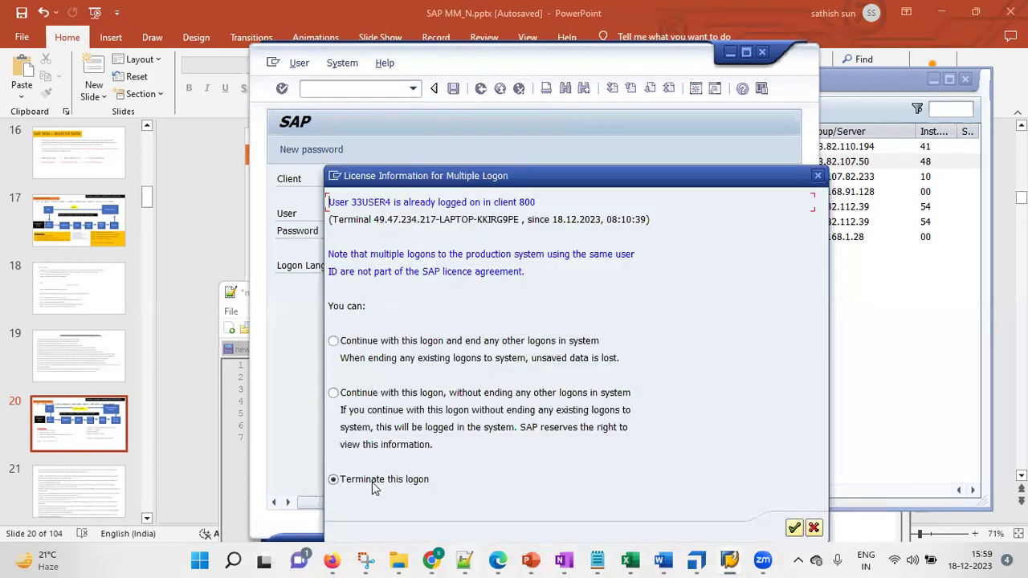
click(419, 342)
click(793, 528)
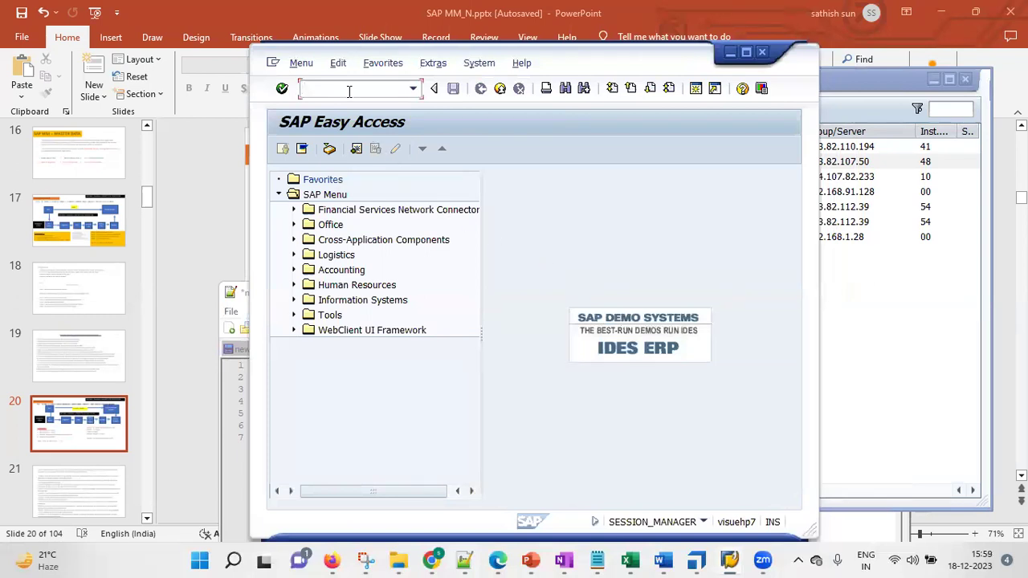
text(mmnr)
key(Return)
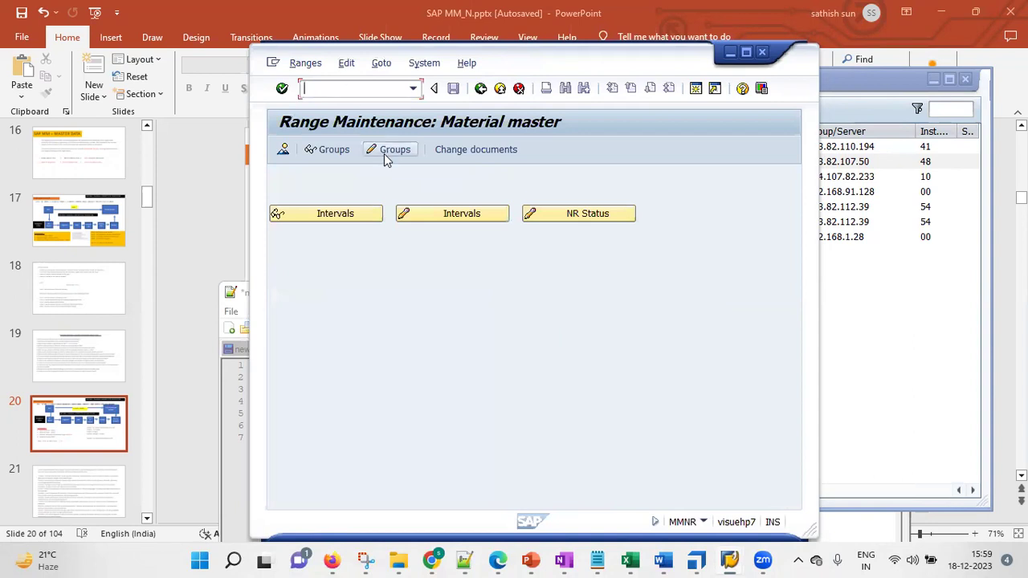
Create a number range group titled 'KGR1 - My New Material Group' in the change-groups view
click(385, 152)
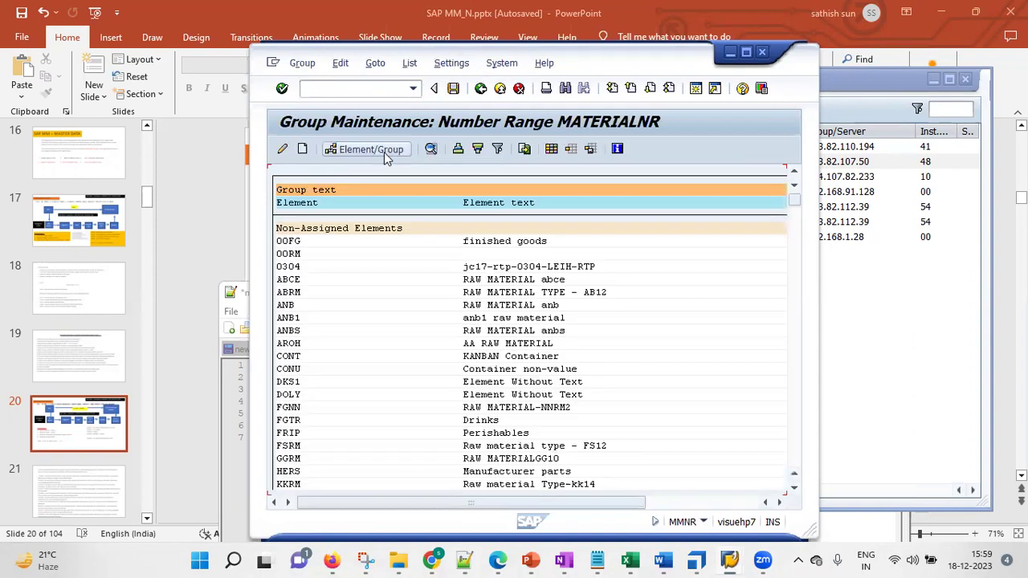
click(302, 151)
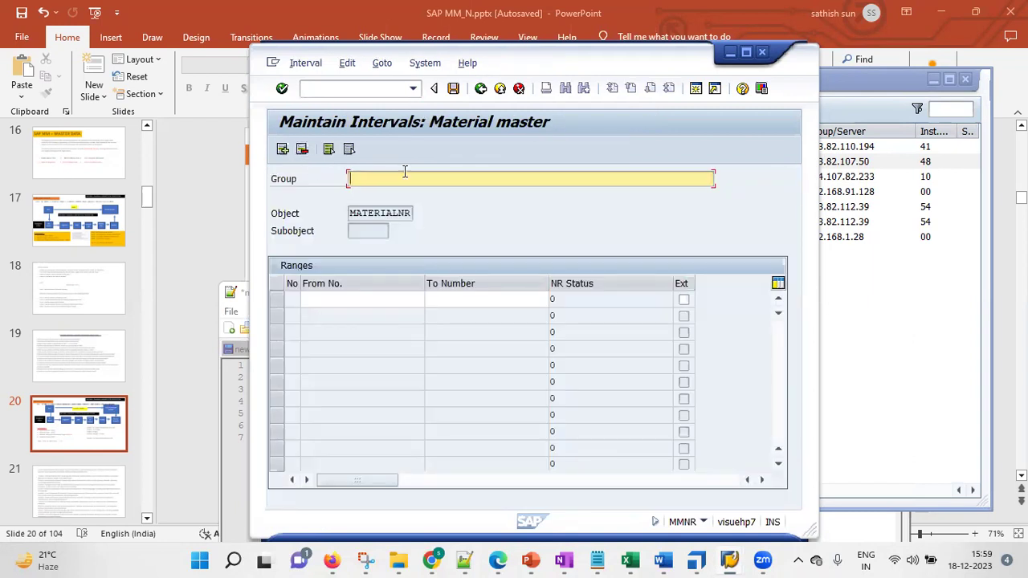
text(KGR1 - My New Material Group)
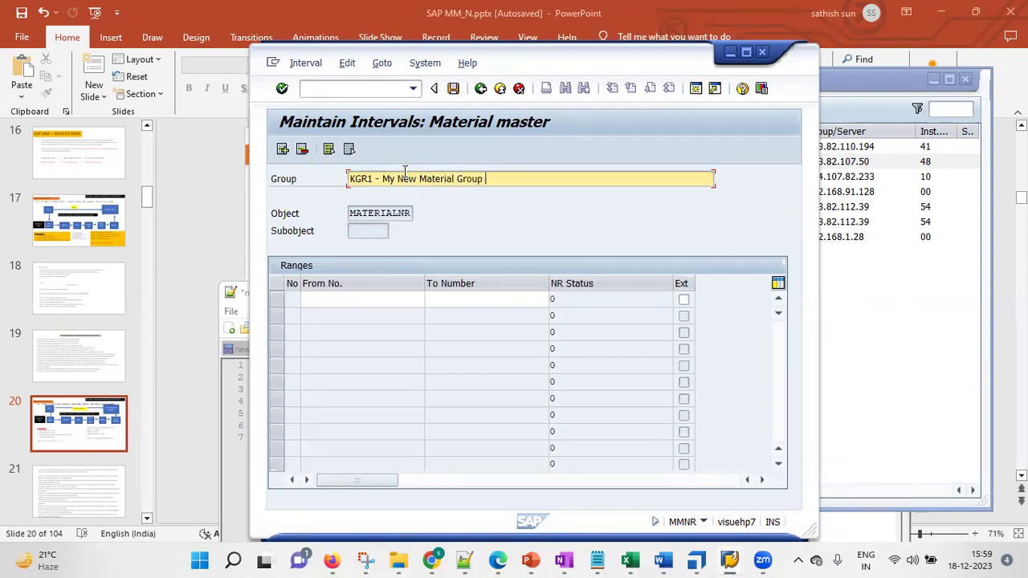
click(390, 299)
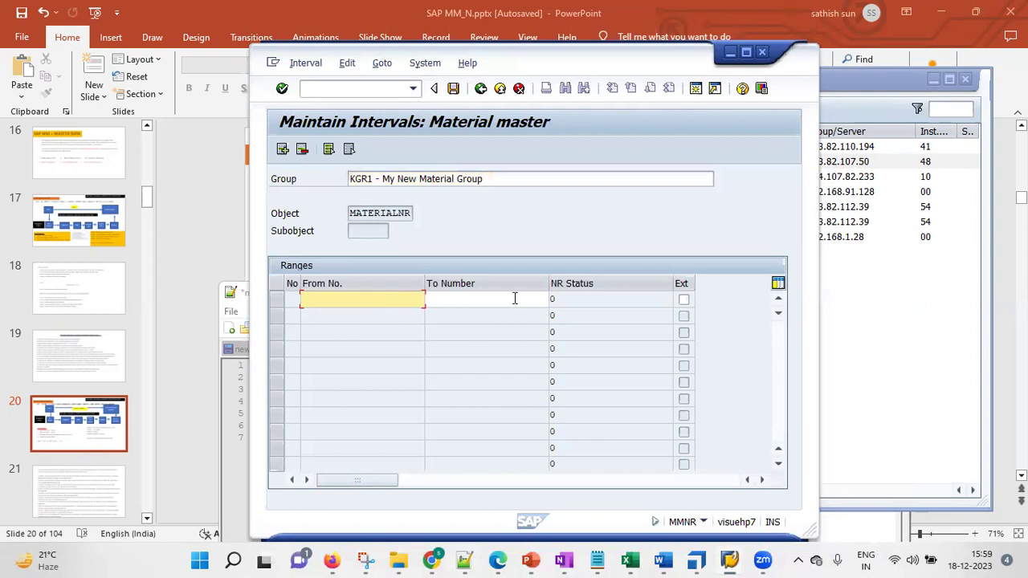
click(480, 299)
click(309, 64)
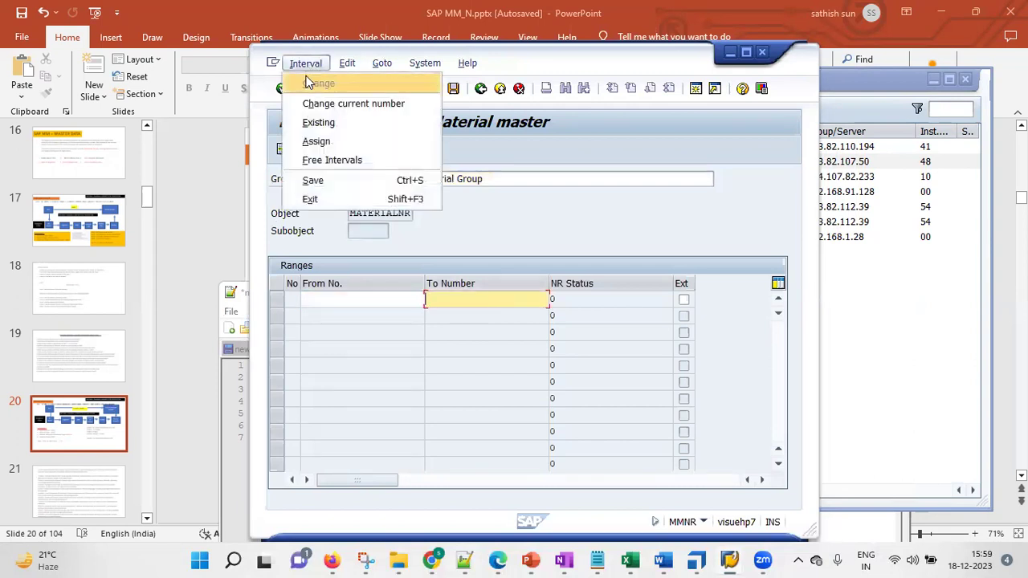
click(324, 160)
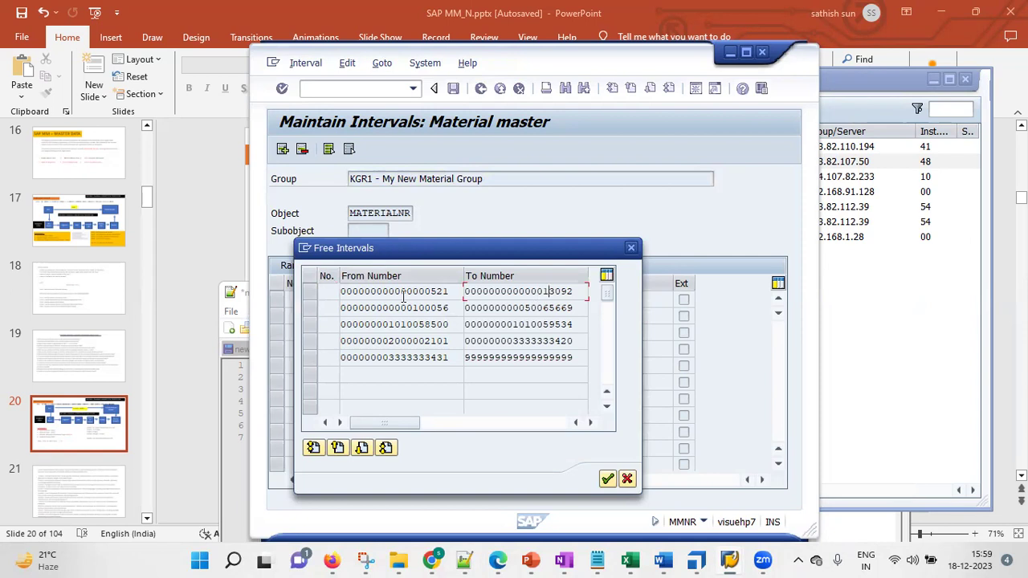
click(312, 292)
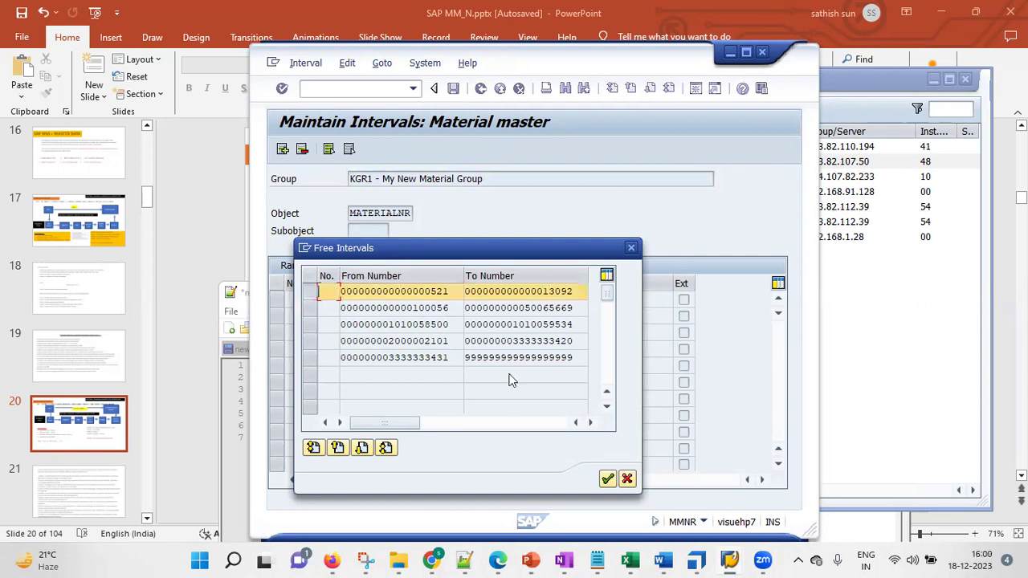
click(607, 479)
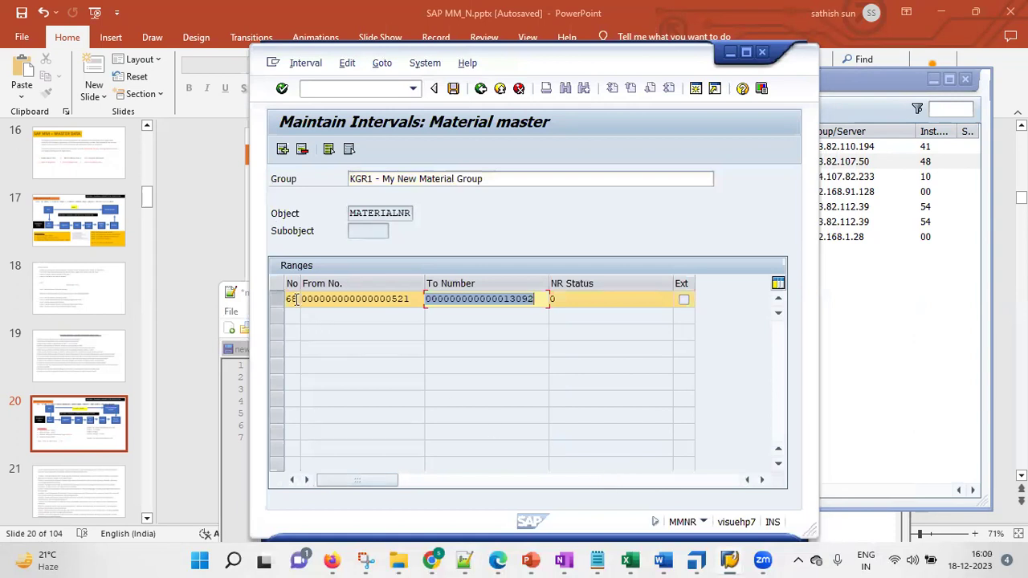
click(540, 299)
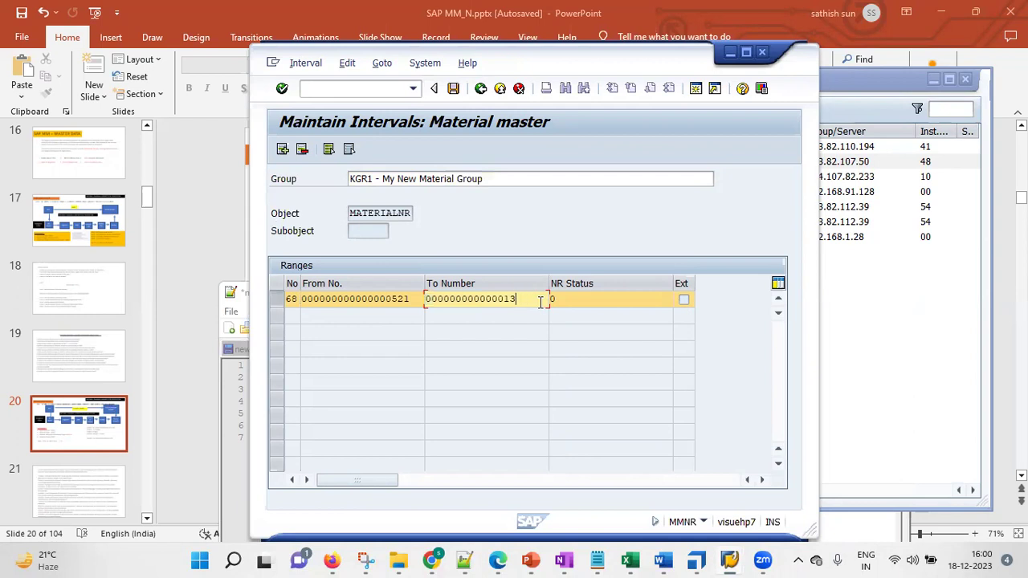
text(559)
click(282, 89)
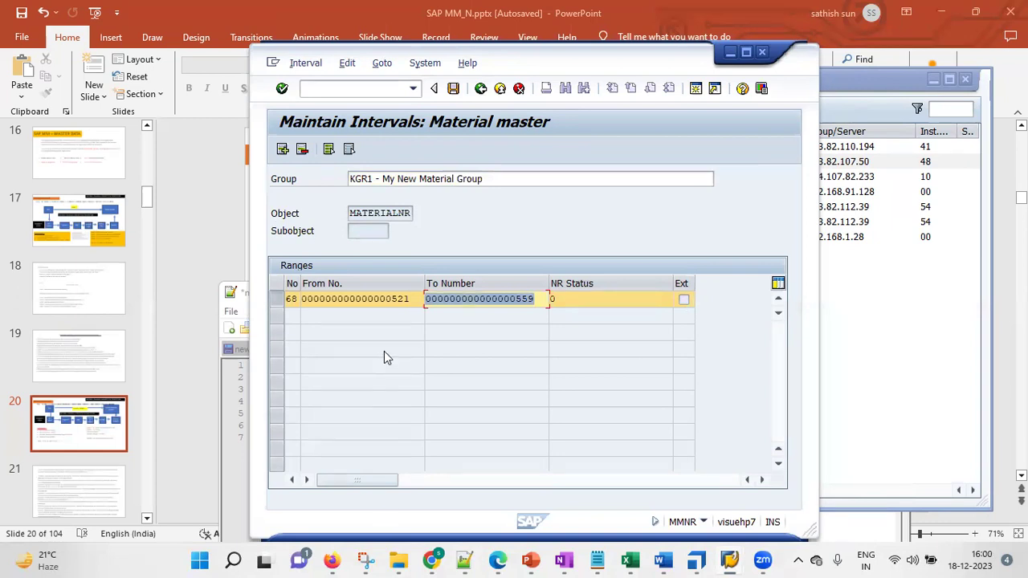
click(415, 301)
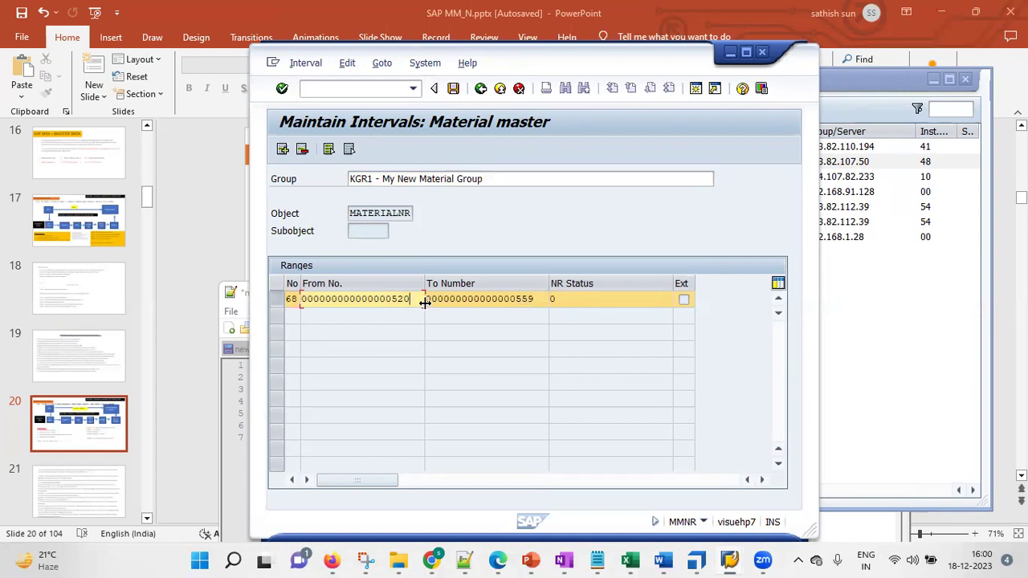
click(282, 88)
click(281, 91)
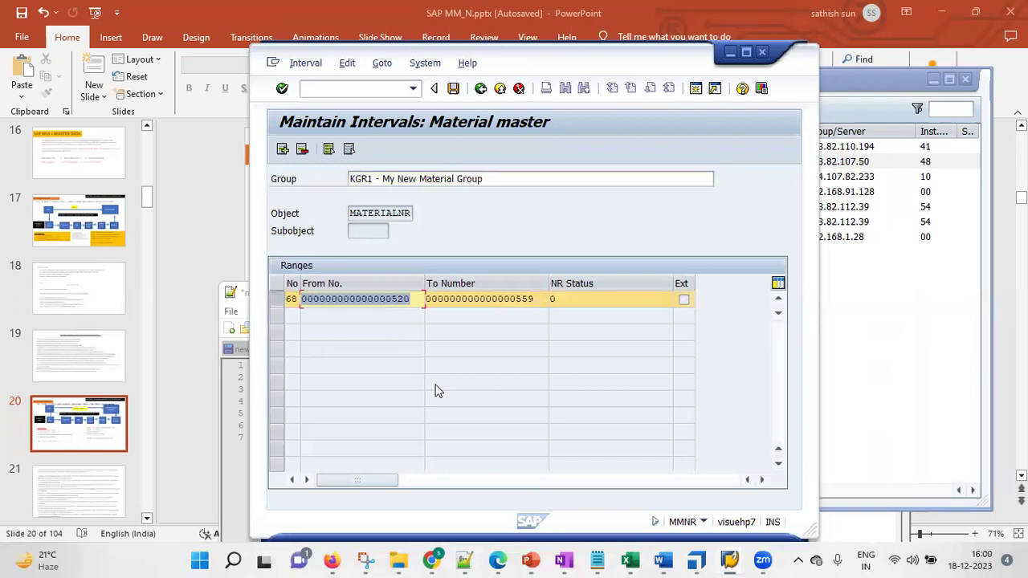
click(452, 89)
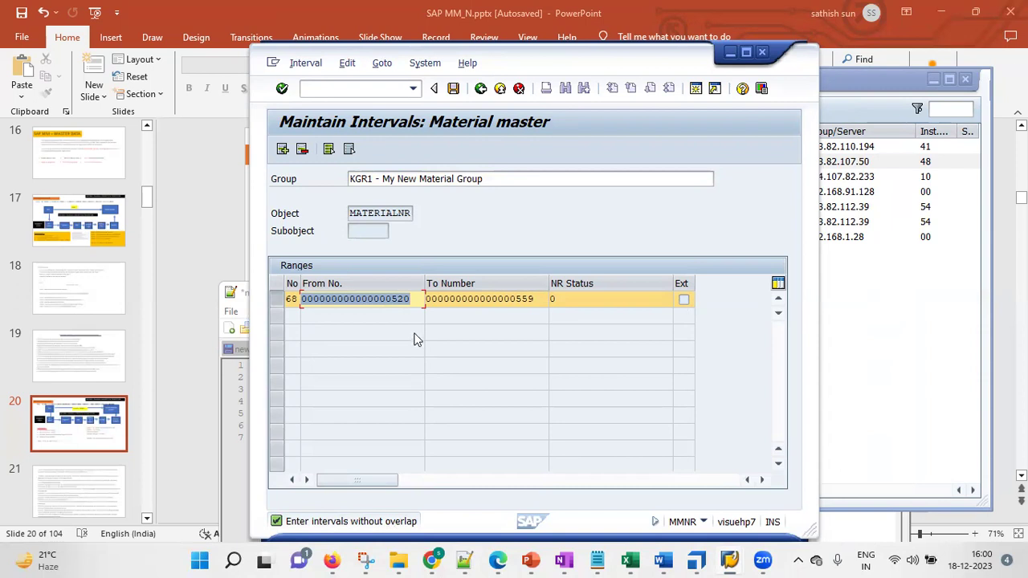
click(413, 300)
key(BackSpace)
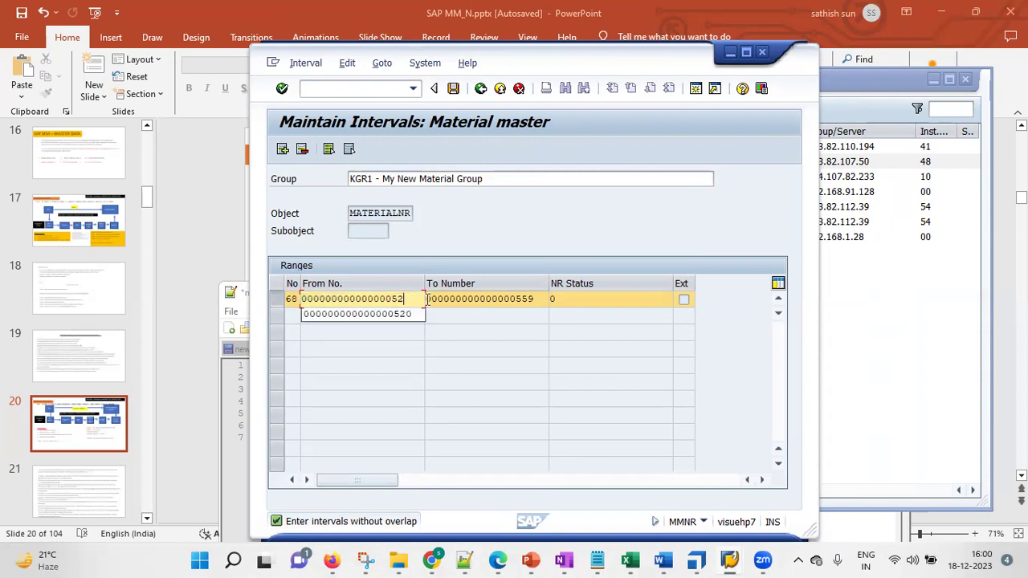
text(1)
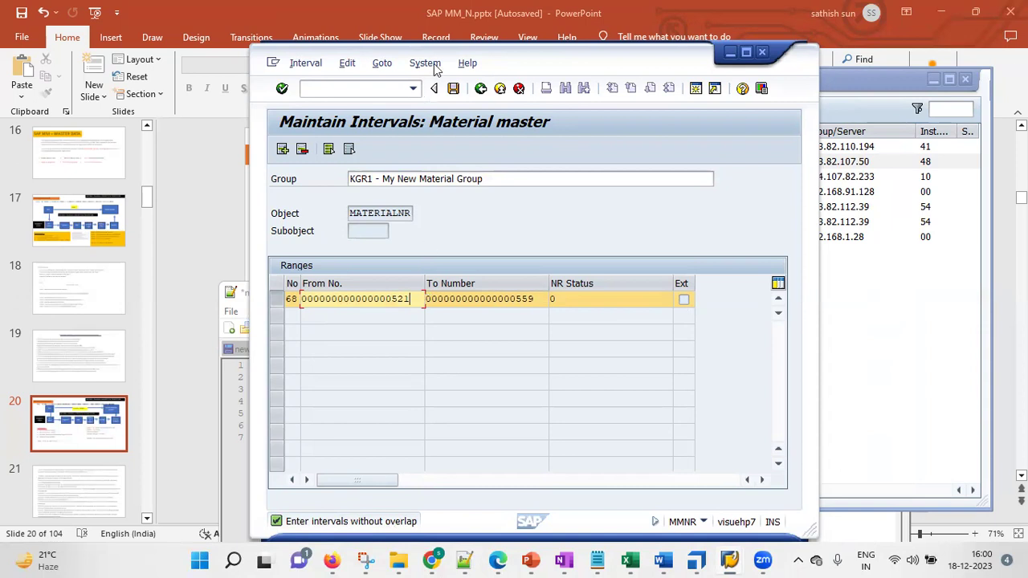
click(453, 88)
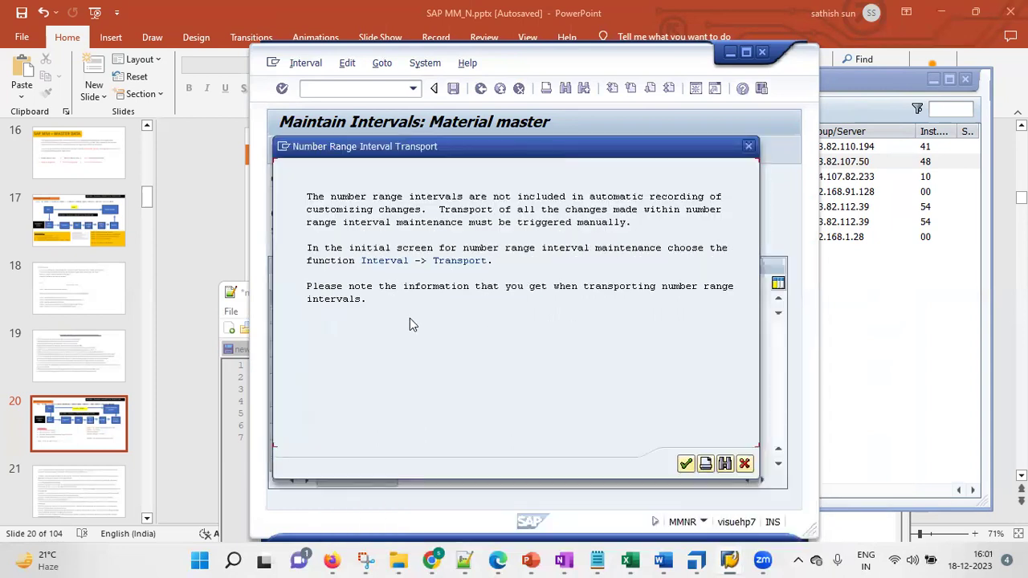
Acknowledge the transport notice, resave interval 68 (521–559), and go back to Group Maintenance
click(685, 464)
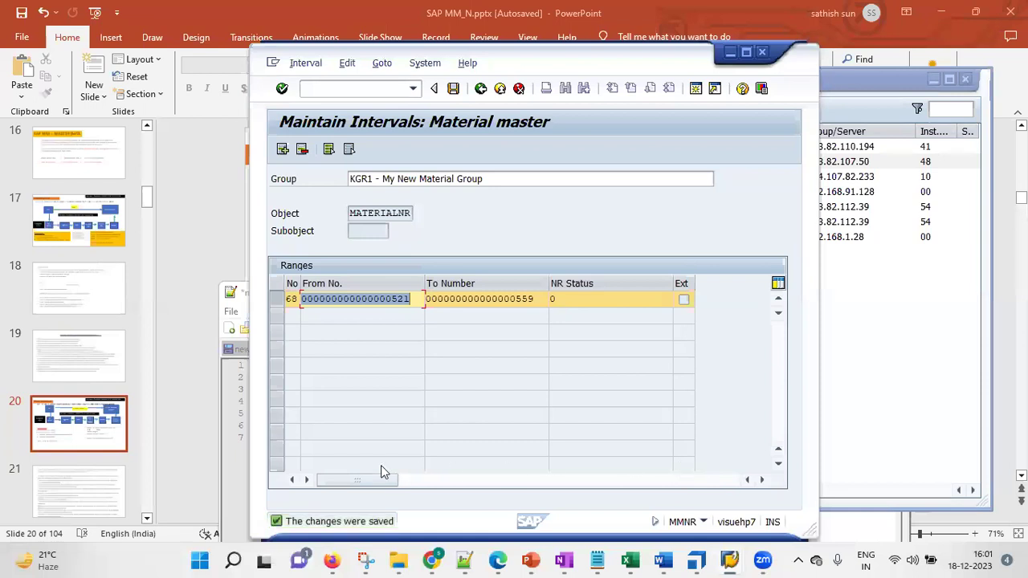
click(289, 298)
click(453, 89)
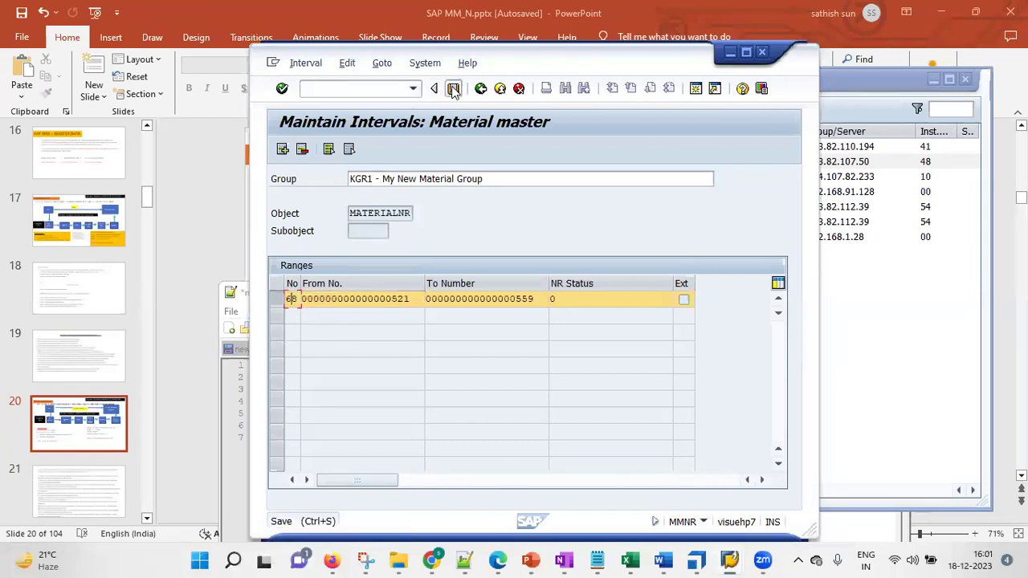
click(453, 89)
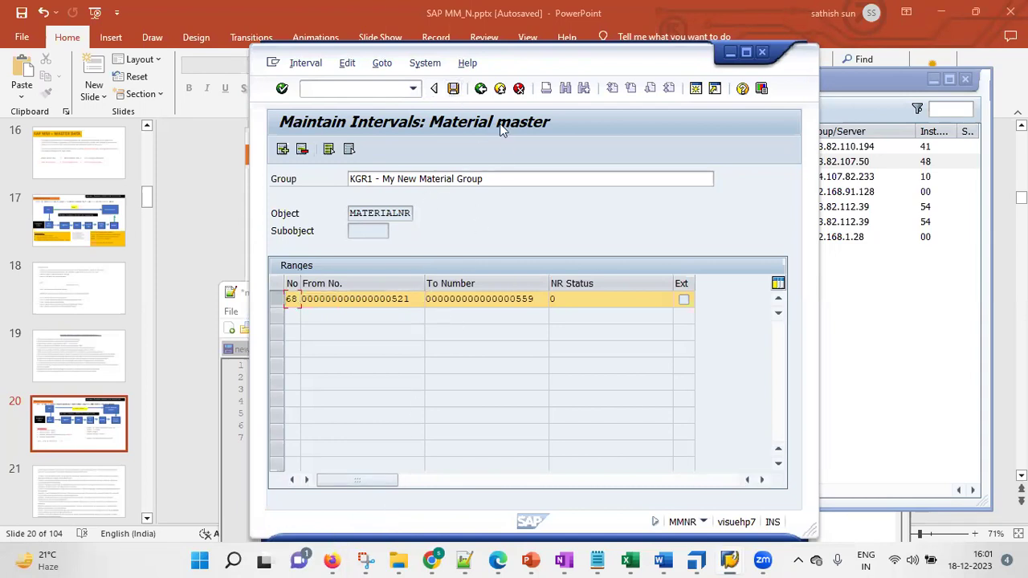
click(480, 88)
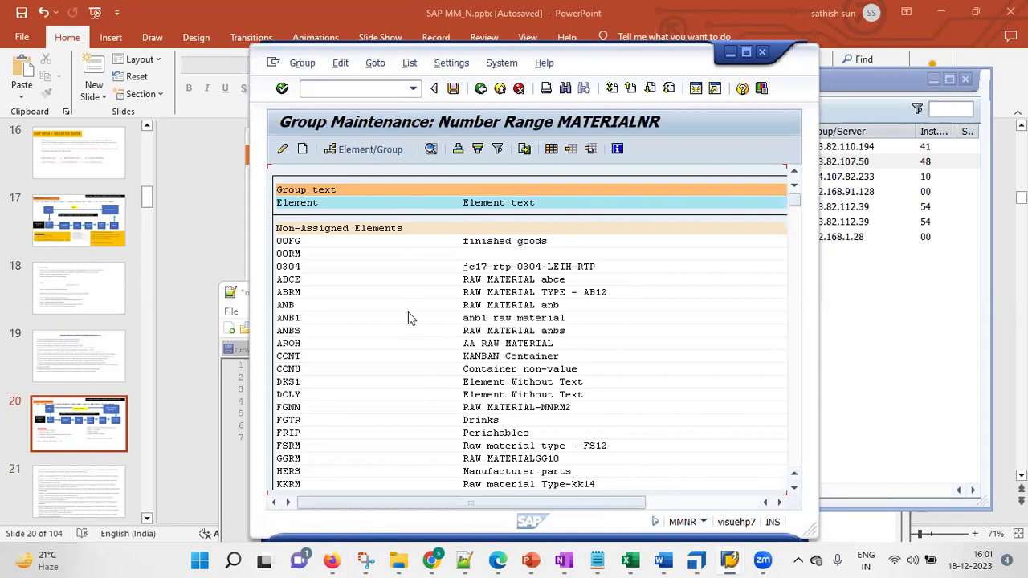
Search the MATERIALNR group list for 'kgr1' and jump to the KGR1 hit
click(431, 150)
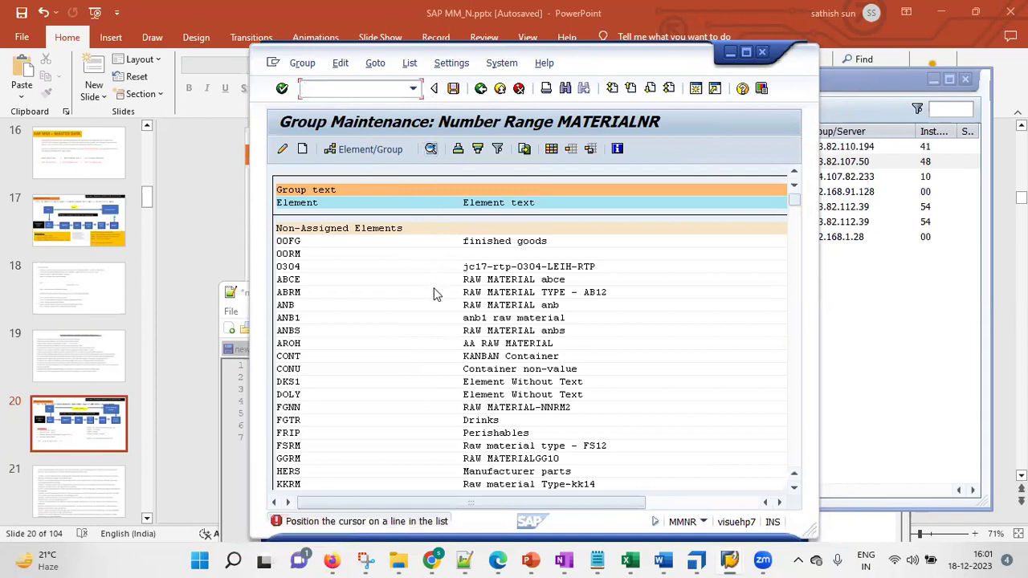
click(544, 362)
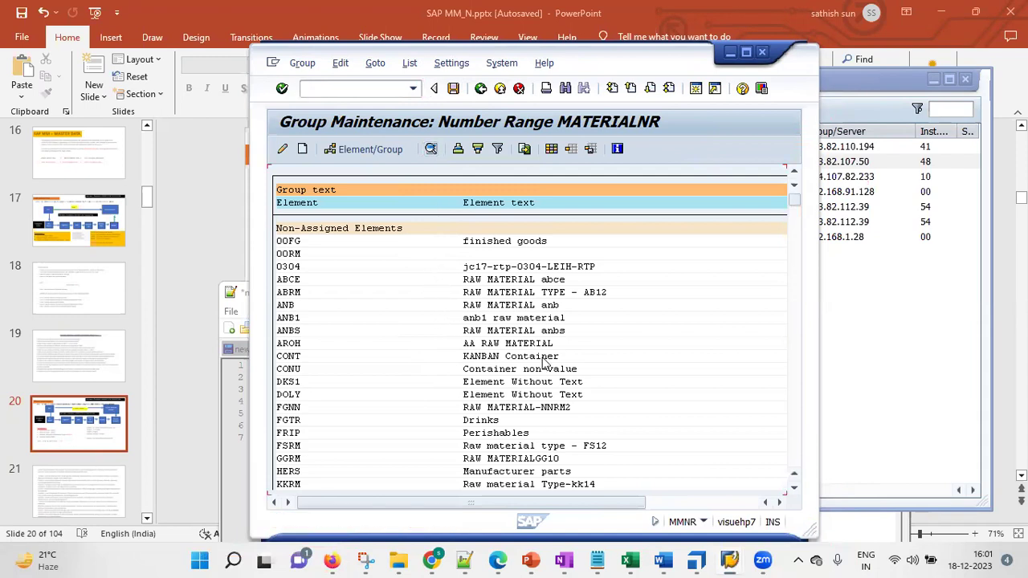
key(ctrl+f)
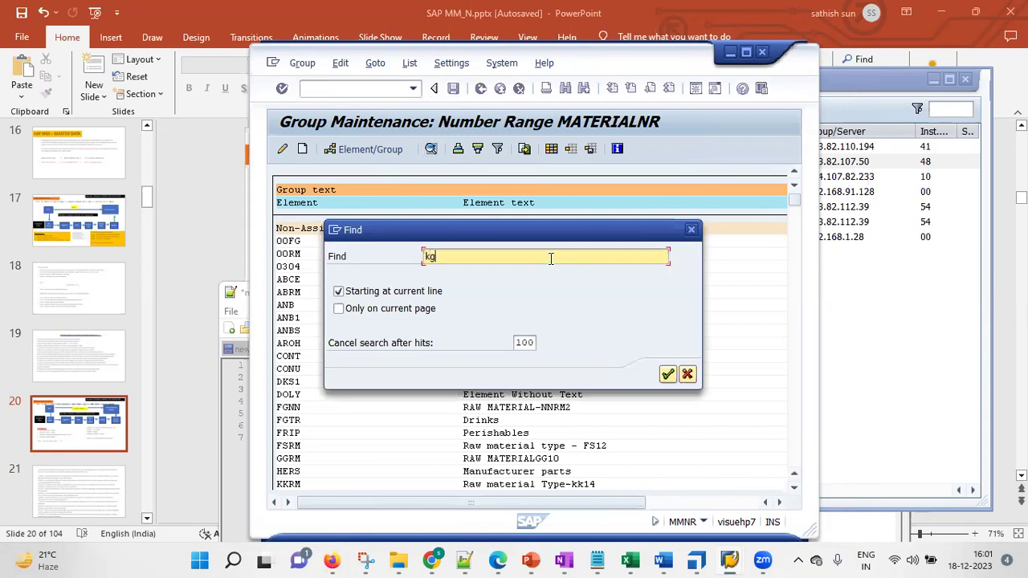
key(Return)
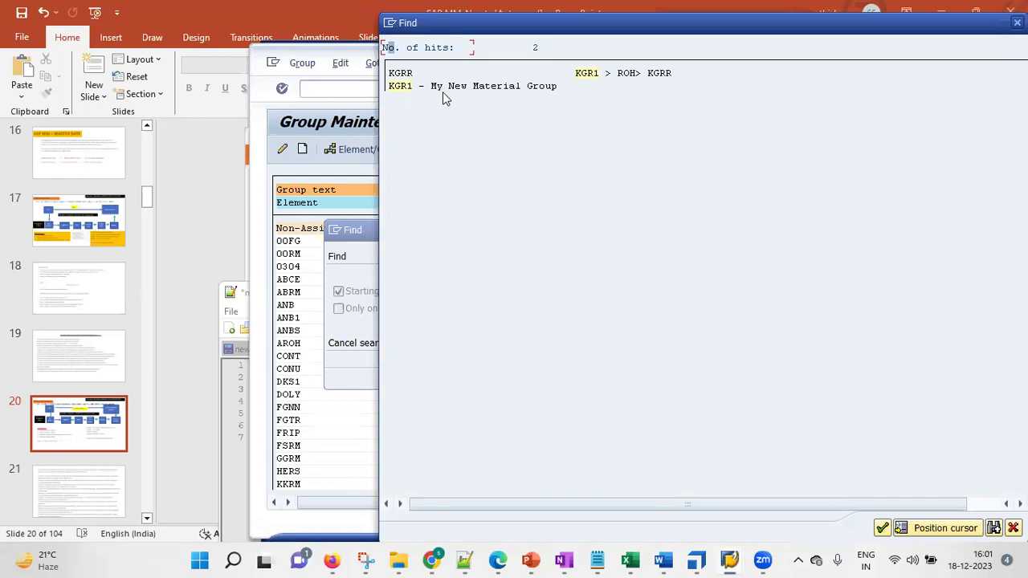
double_click(398, 86)
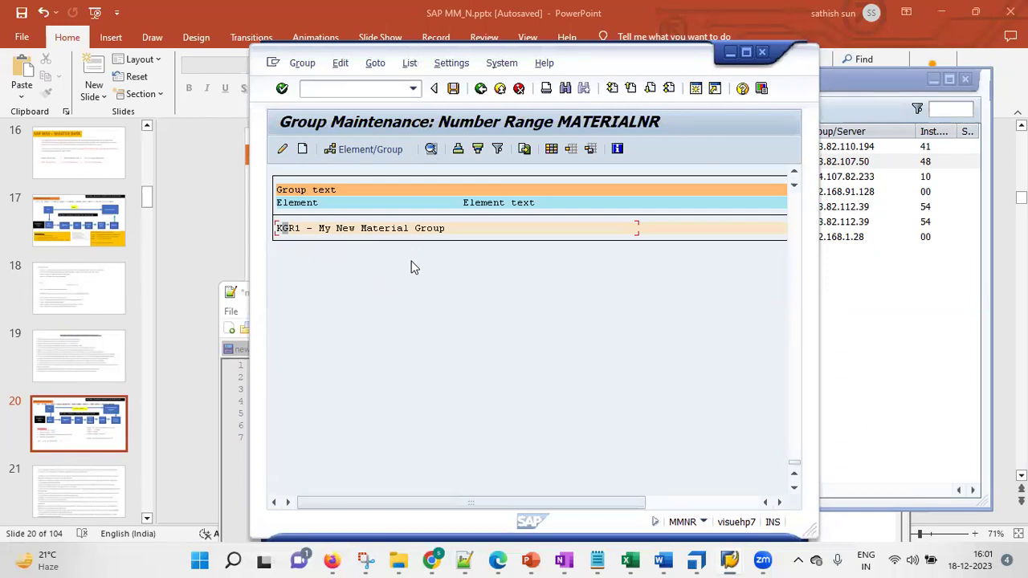
click(794, 174)
click(793, 176)
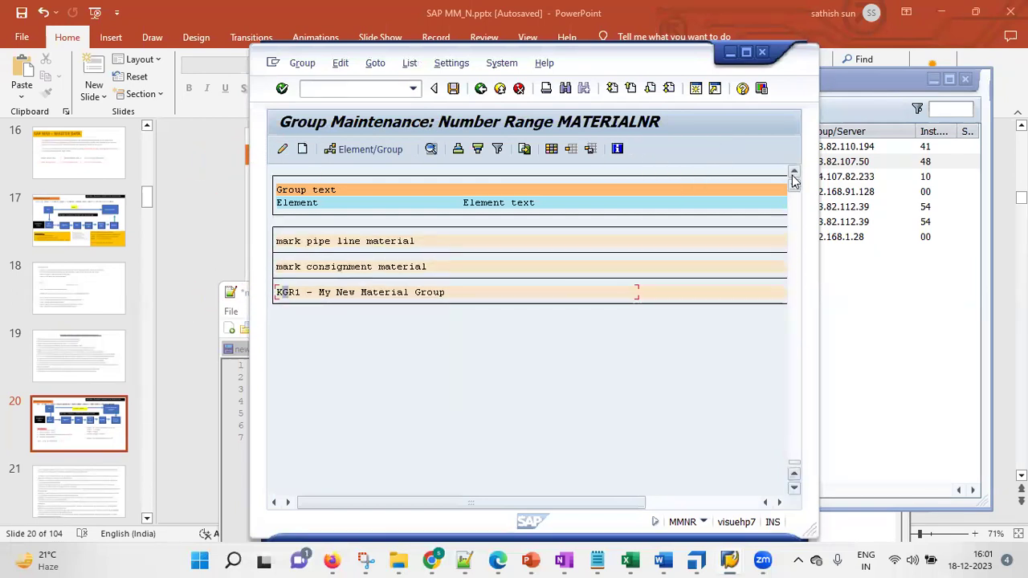
click(792, 175)
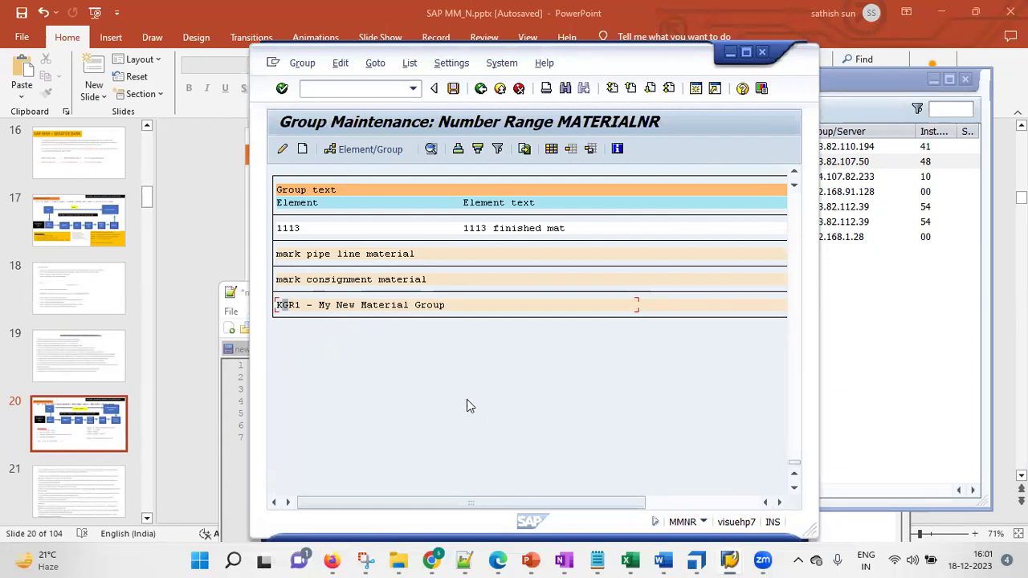
Open the KGR1 group's intervals to check the starting number, then go back
double_click(329, 307)
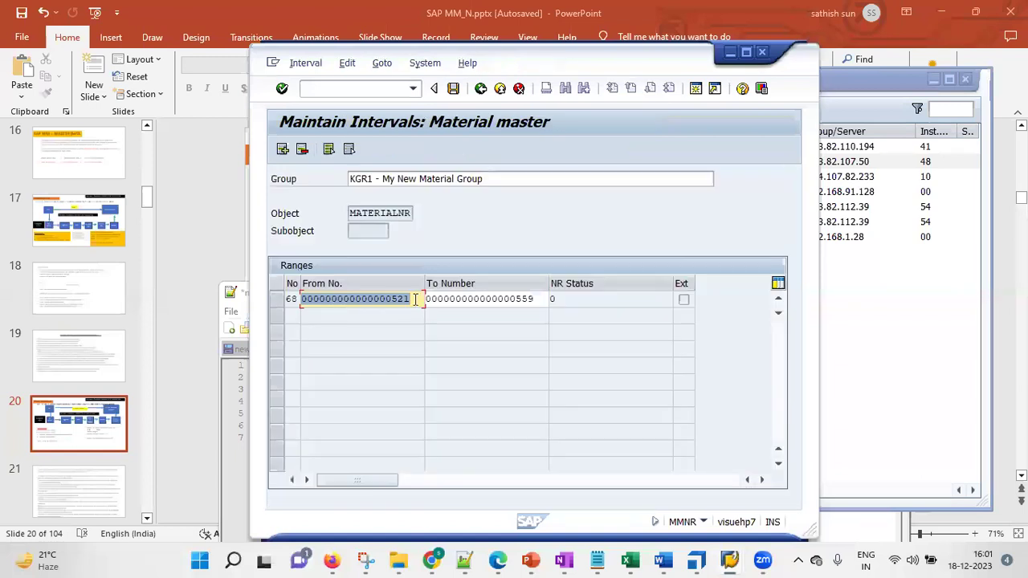
drag(411, 299, 395, 299)
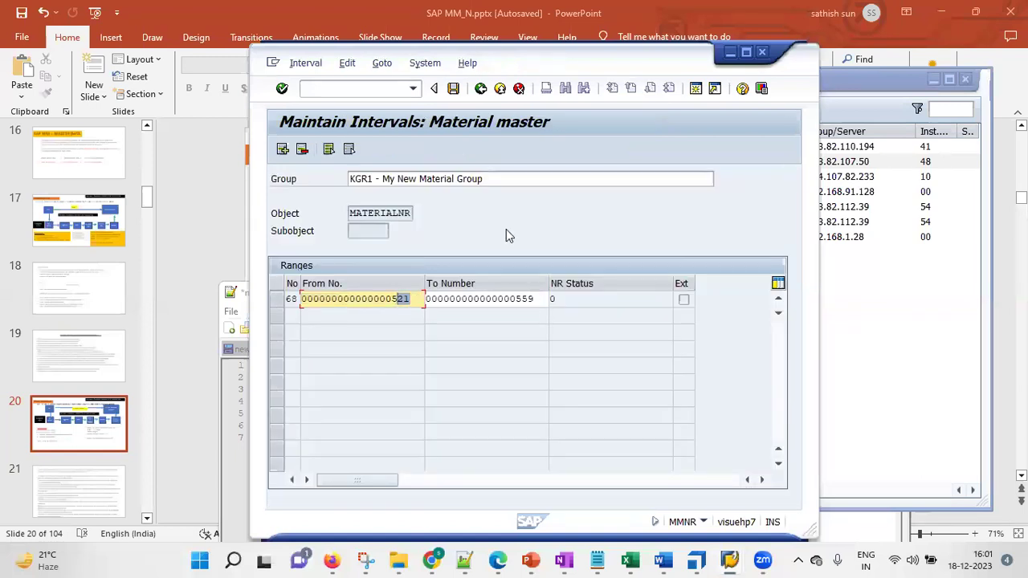
click(480, 88)
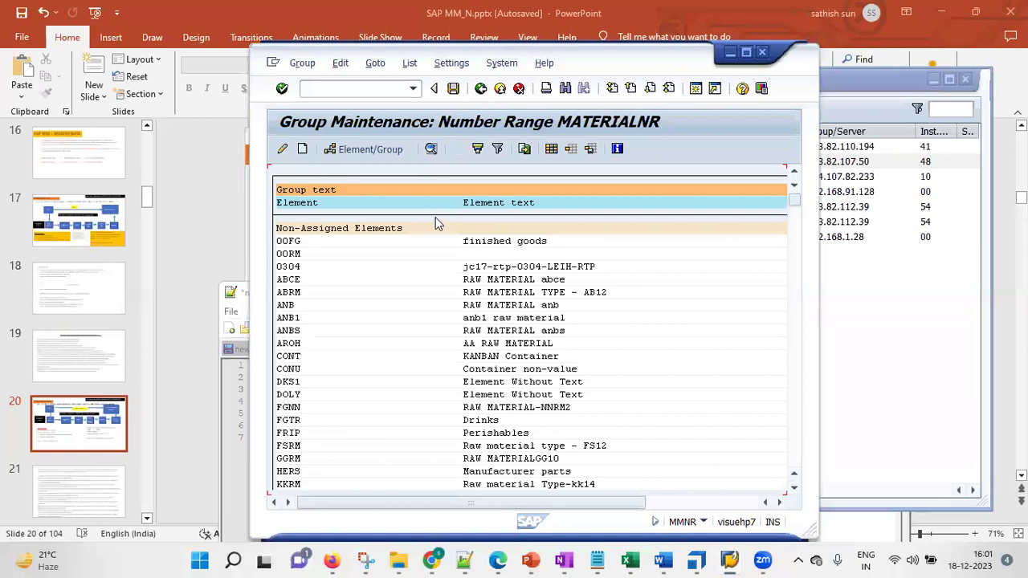
Search for 'kgr1' again and jump to the KGRR element
key(ctrl+f)
click(492, 257)
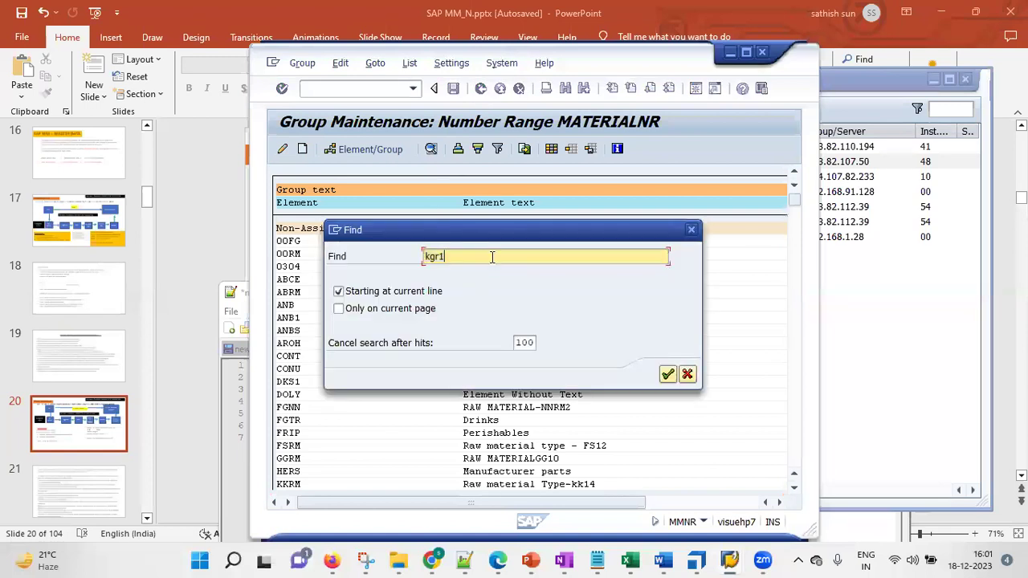
key(Return)
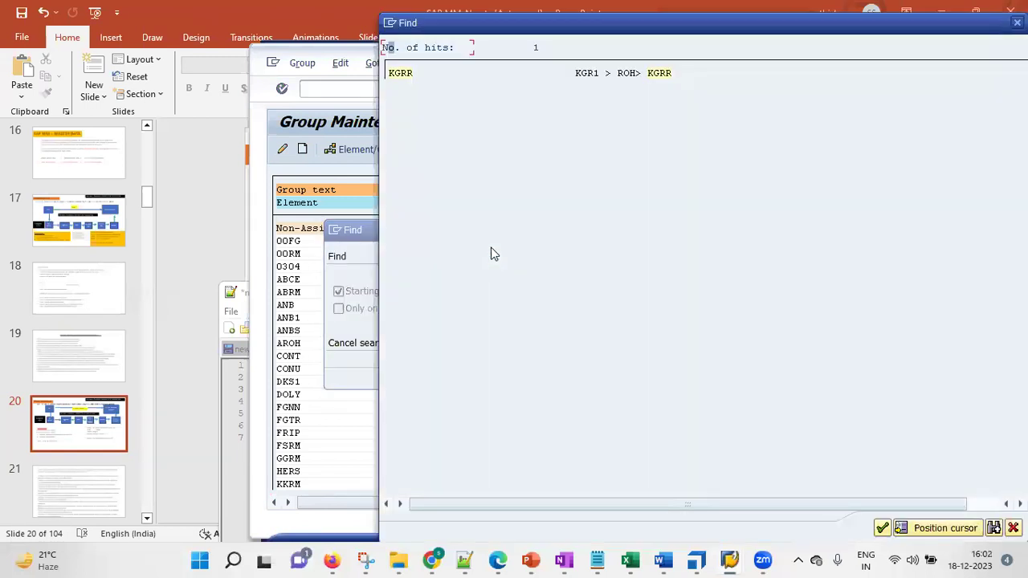
double_click(400, 74)
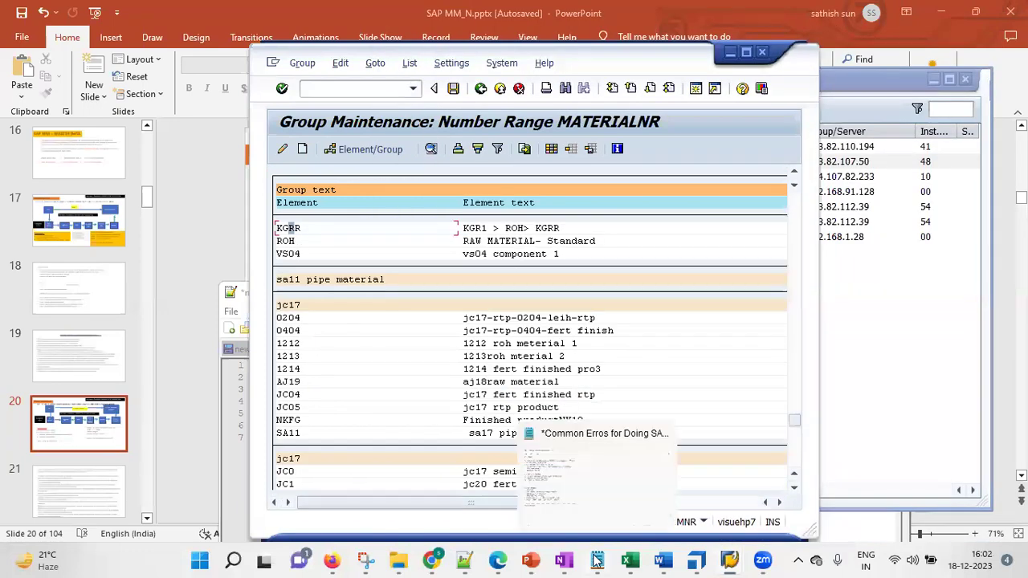
Add KGR1 after the MMNR number range on line 5 of the notes, then minimize Notepad++
click(464, 560)
click(590, 414)
text(KGR1)
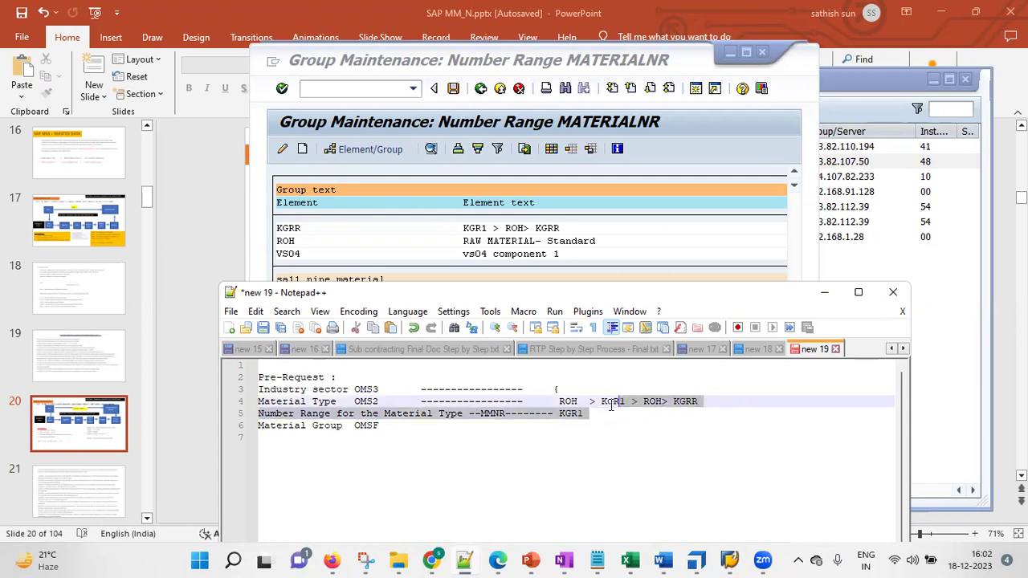
drag(590, 413, 552, 401)
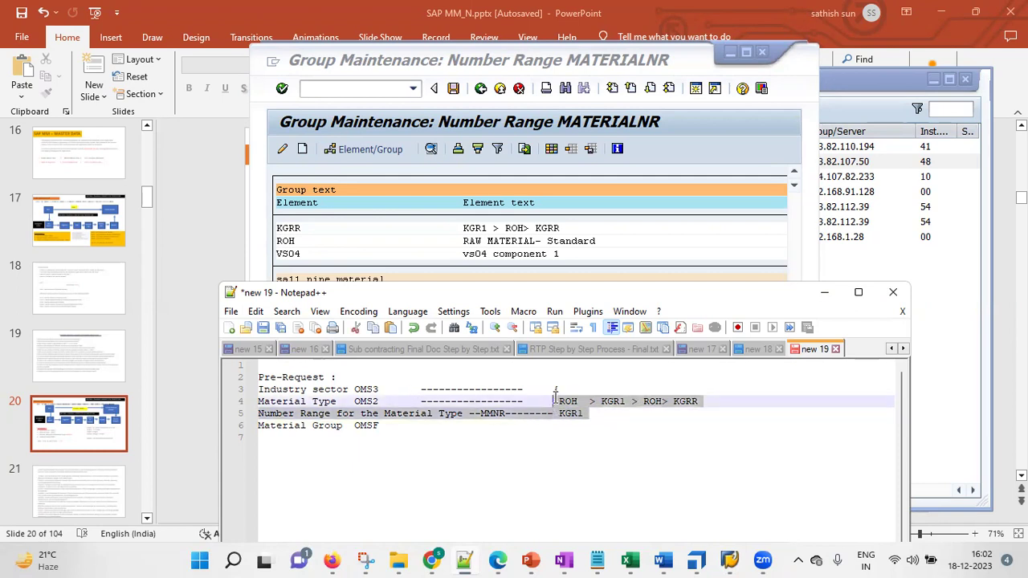
click(605, 421)
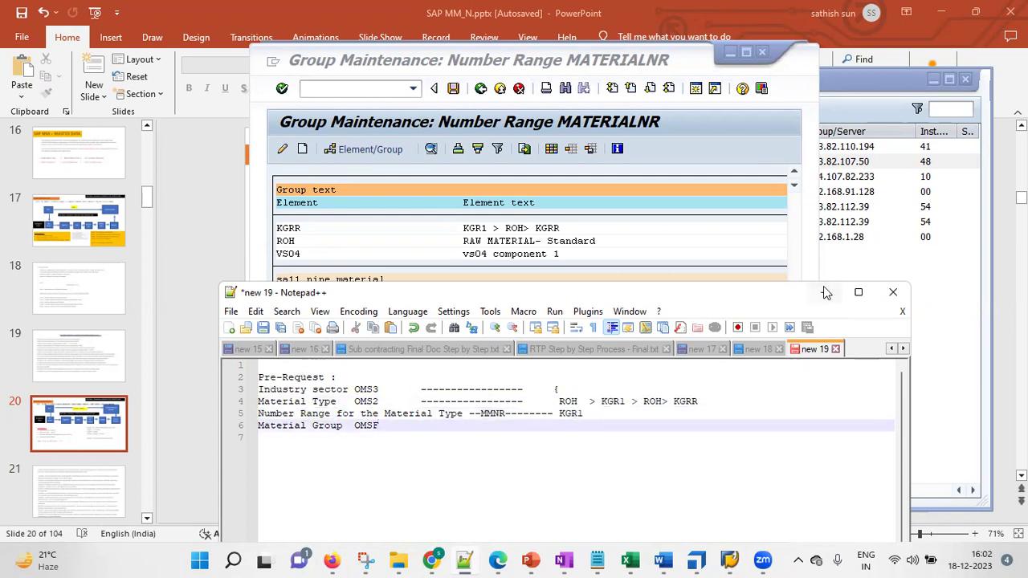
click(823, 293)
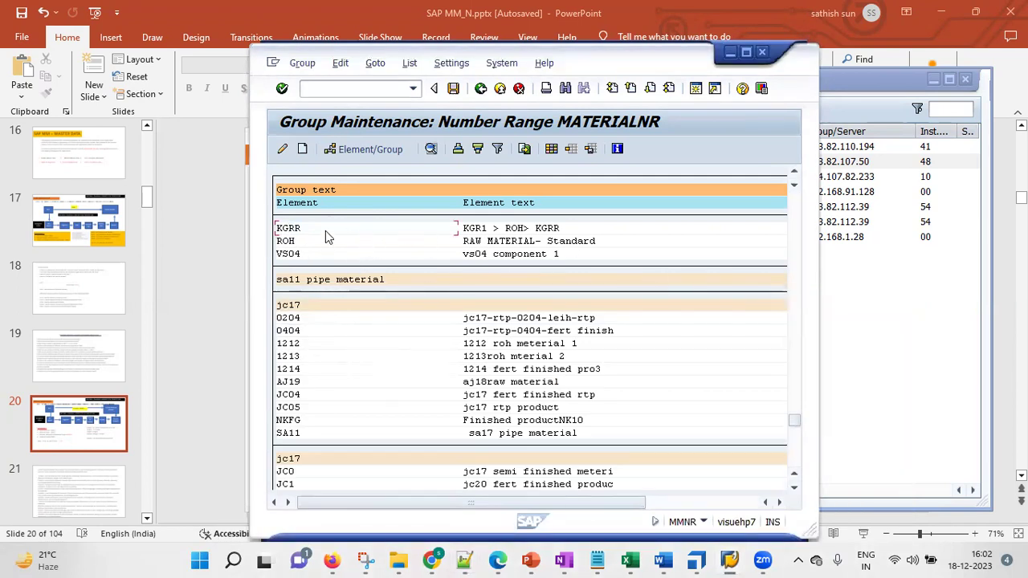
Assign element KGRR to number range group 68, KGR1 - My New Material Group
click(312, 229)
click(359, 152)
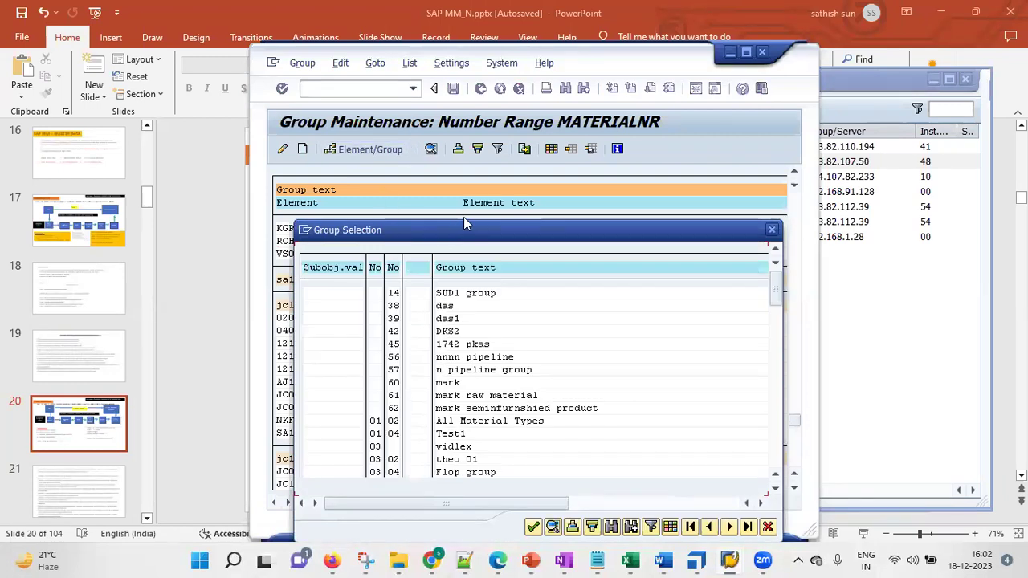
drag(463, 224, 604, 123)
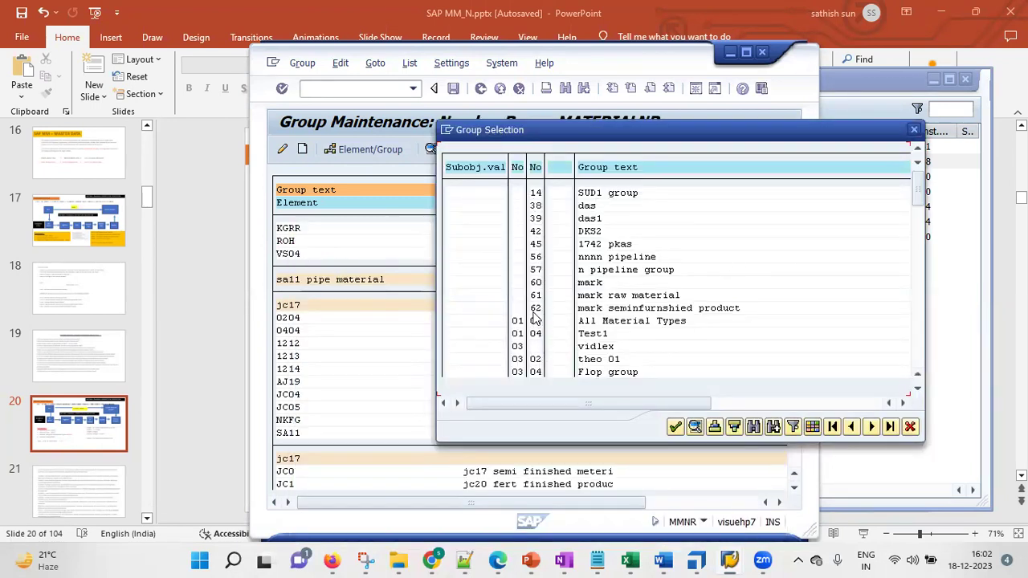
click(917, 390)
scroll(917, 392, down, 10)
scroll(917, 392, down, 9)
scroll(917, 392, down, 10)
scroll(917, 392, down, 7)
scroll(917, 392, down, 13)
scroll(917, 392, down, 10)
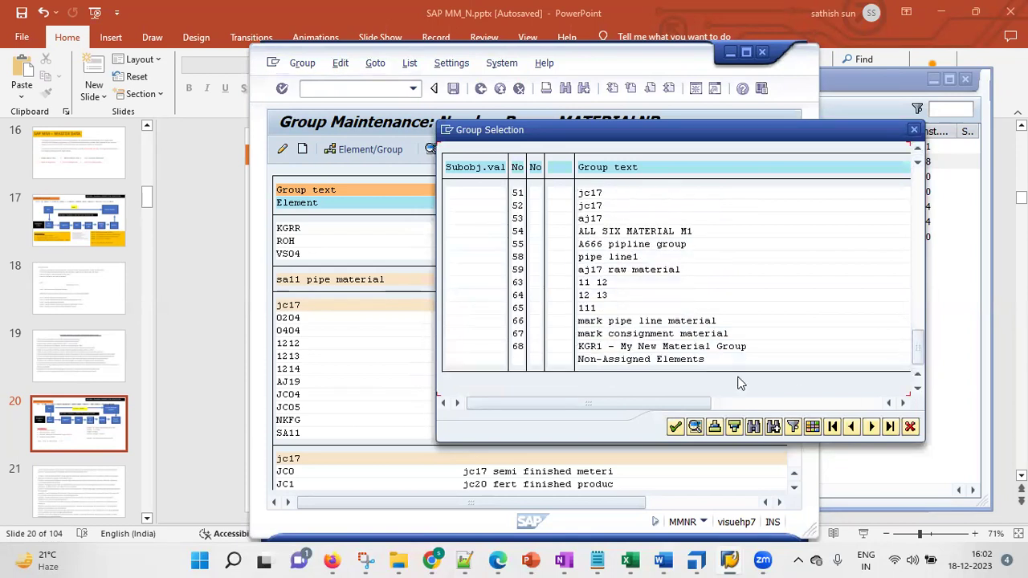
click(518, 346)
click(675, 427)
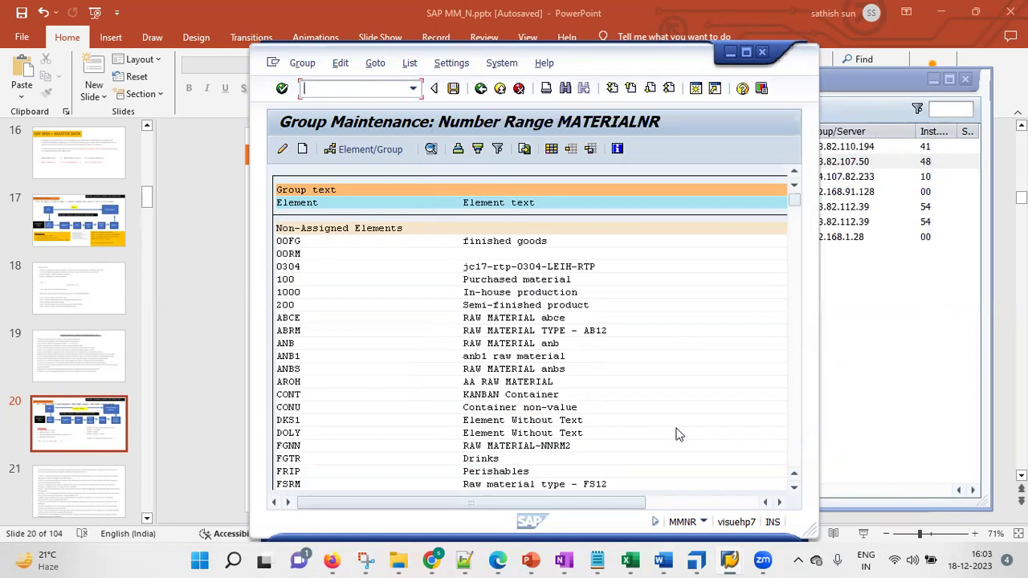
Check that KGRR sits under the KGR1 group and save the number range changes
drag(793, 203, 802, 471)
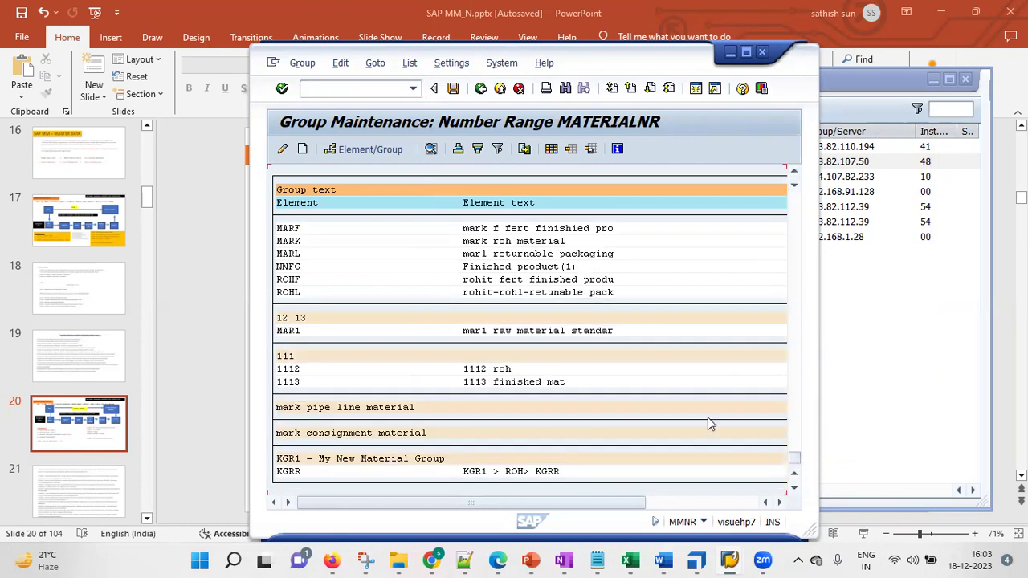
click(359, 458)
click(289, 472)
click(314, 460)
click(282, 472)
click(335, 459)
click(350, 460)
click(454, 90)
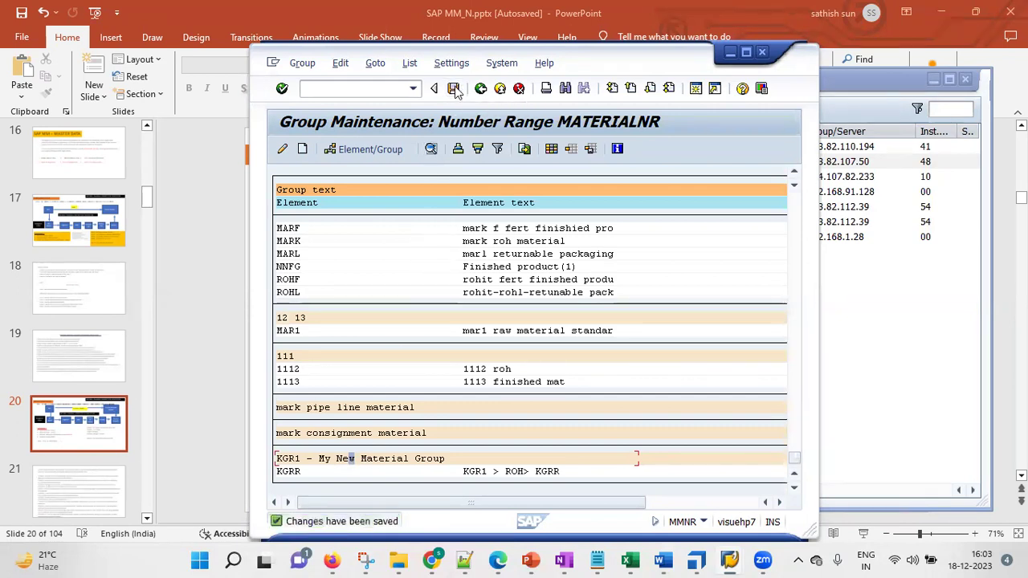
click(453, 89)
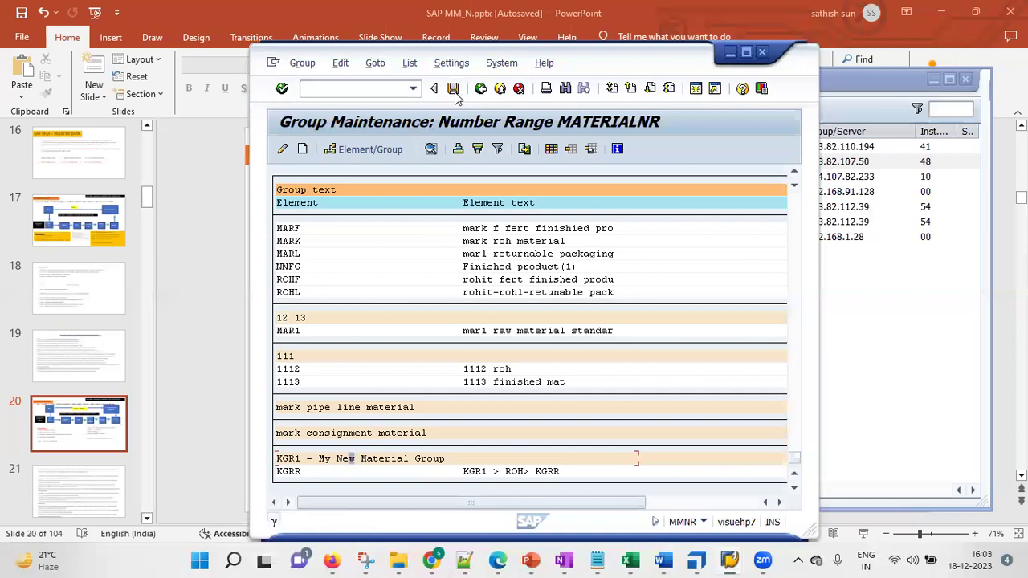
Append a dashed leader (------------) after 'Material Group OMSF' on line 6 of the notes
click(465, 560)
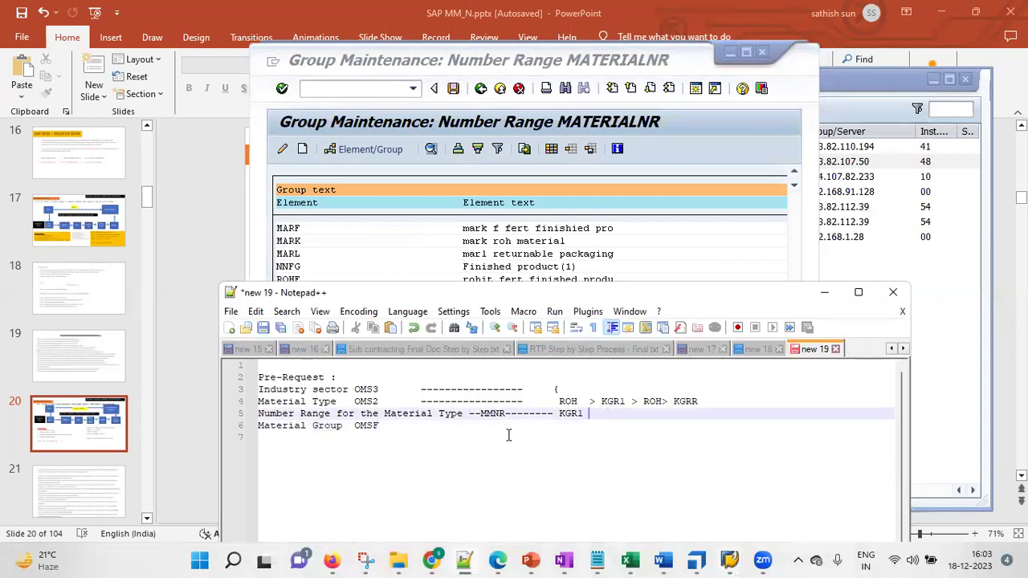
drag(615, 417, 356, 400)
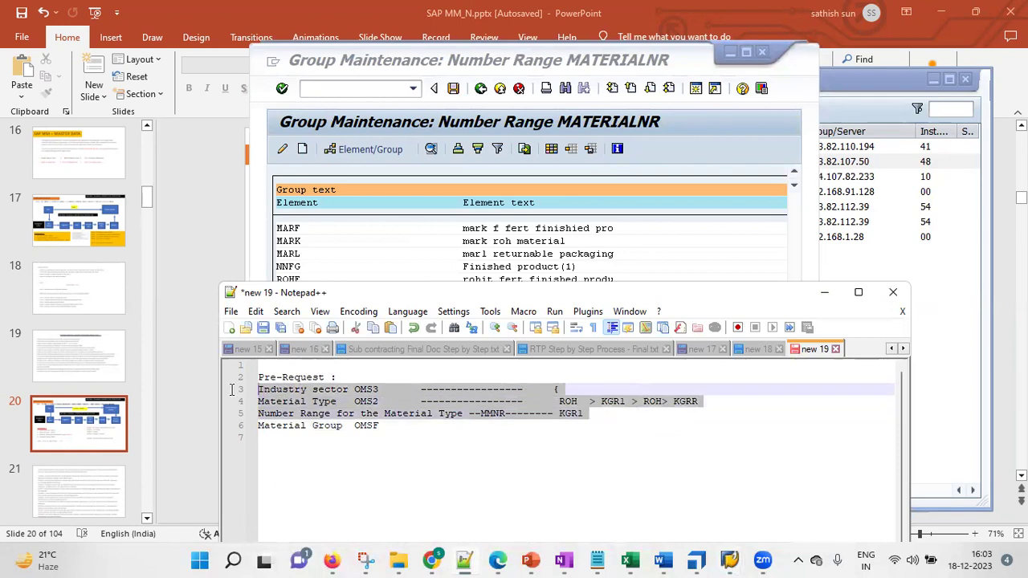
click(392, 431)
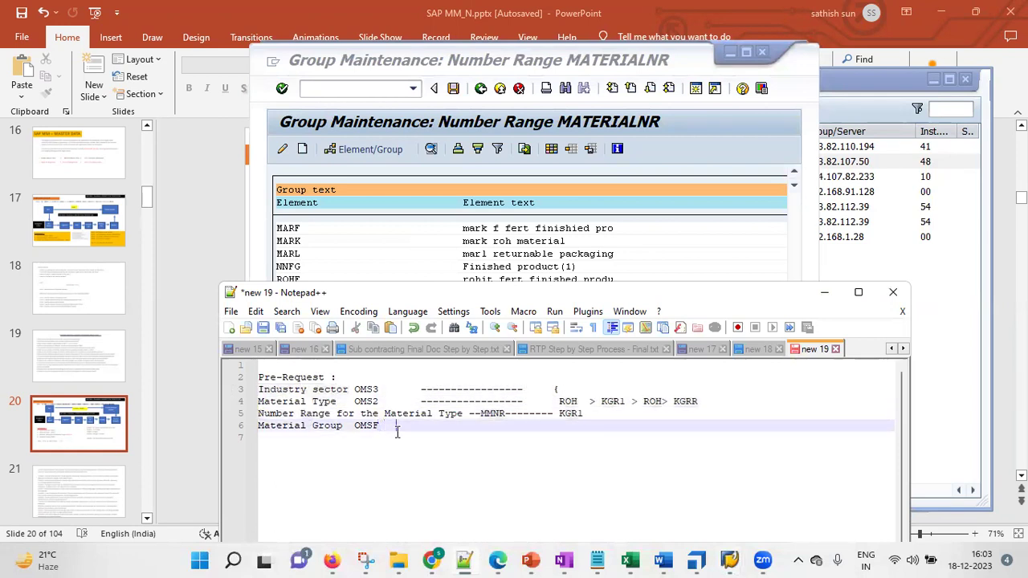
text(------------)
double_click(374, 427)
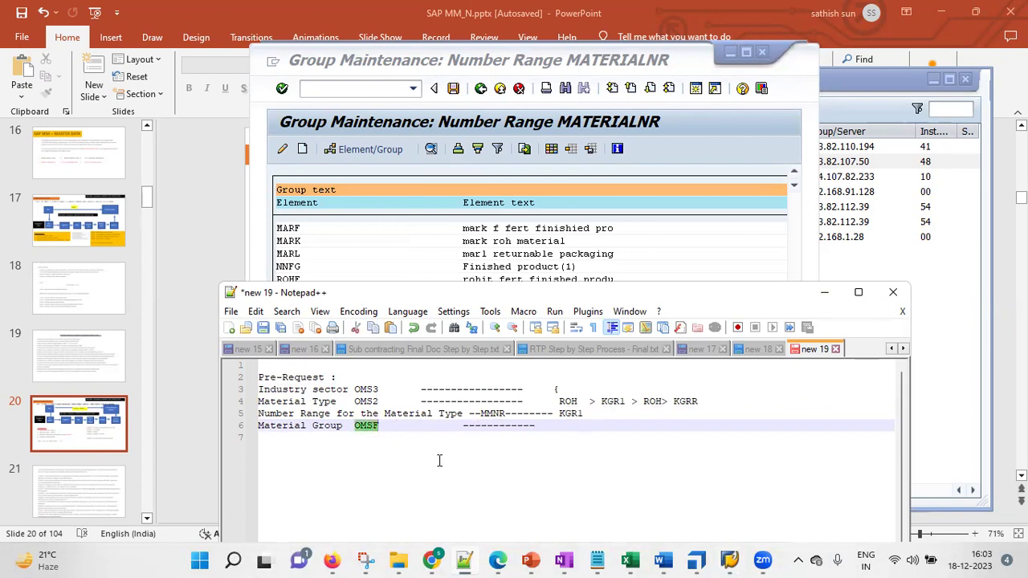
click(385, 91)
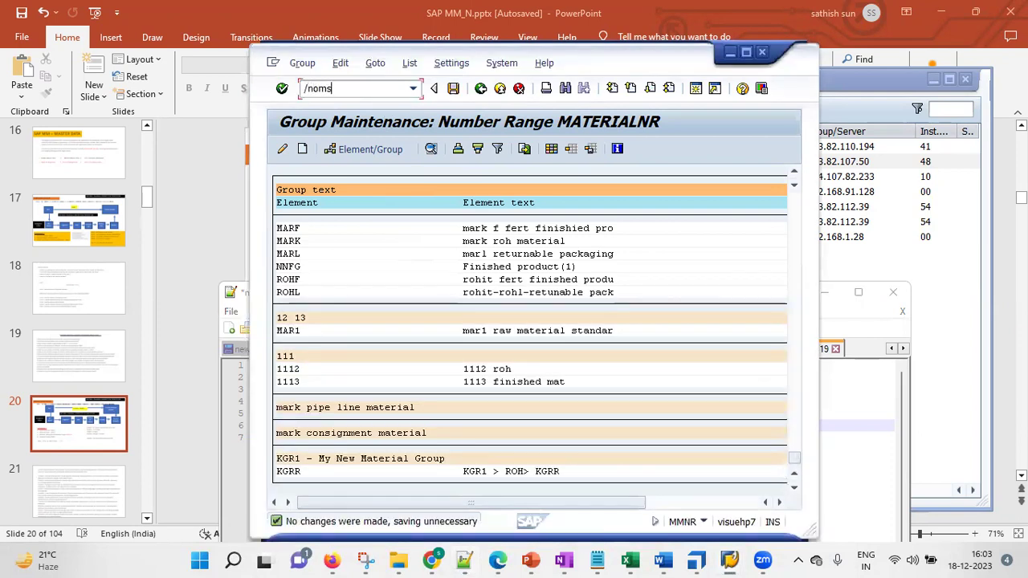
Create and save material group KGR1, 'kgr1 material group', in OMSF, then note KGR1 in Notepad++
text(/nomsf)
key(Return)
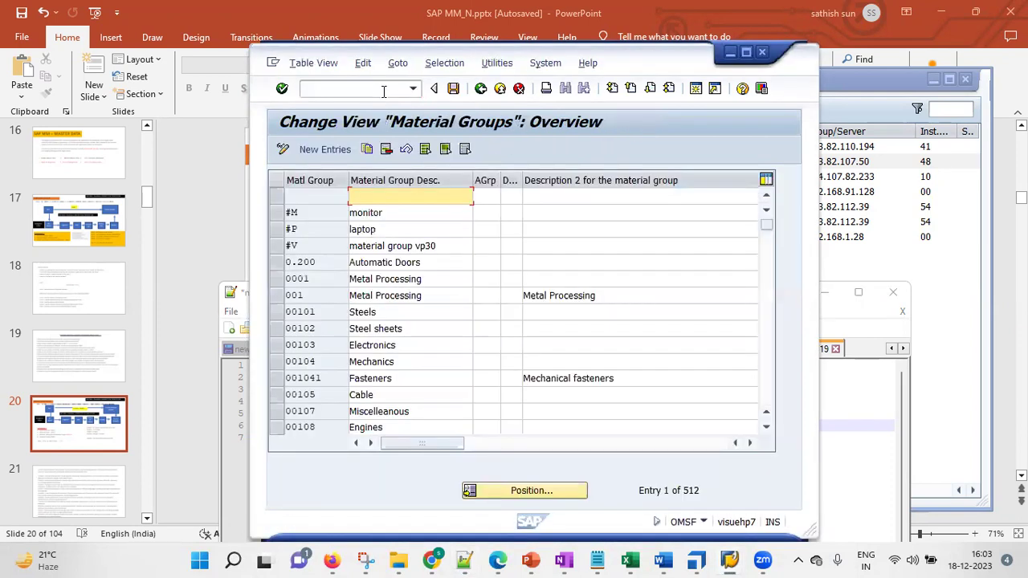
click(336, 151)
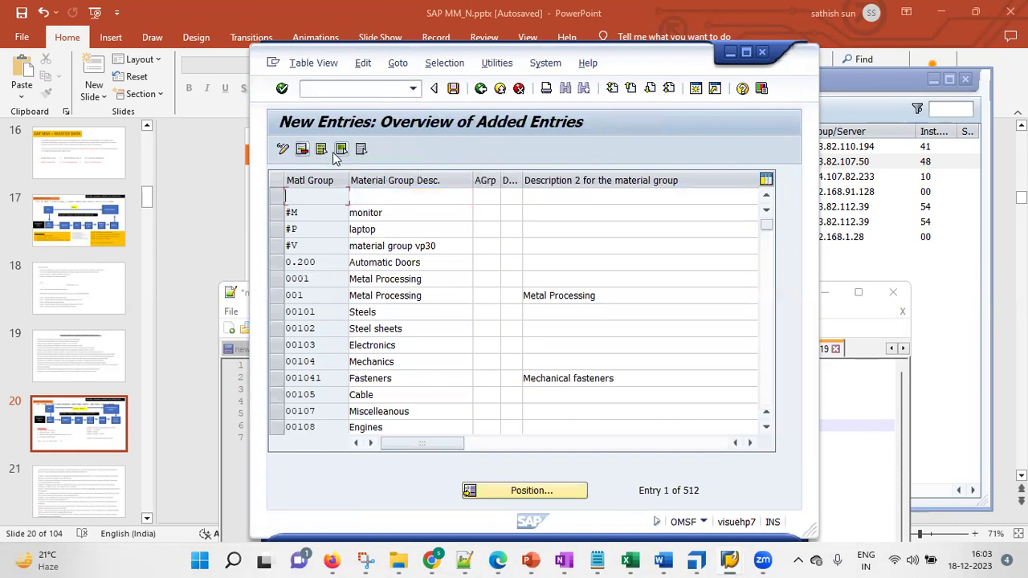
text(kgr1)
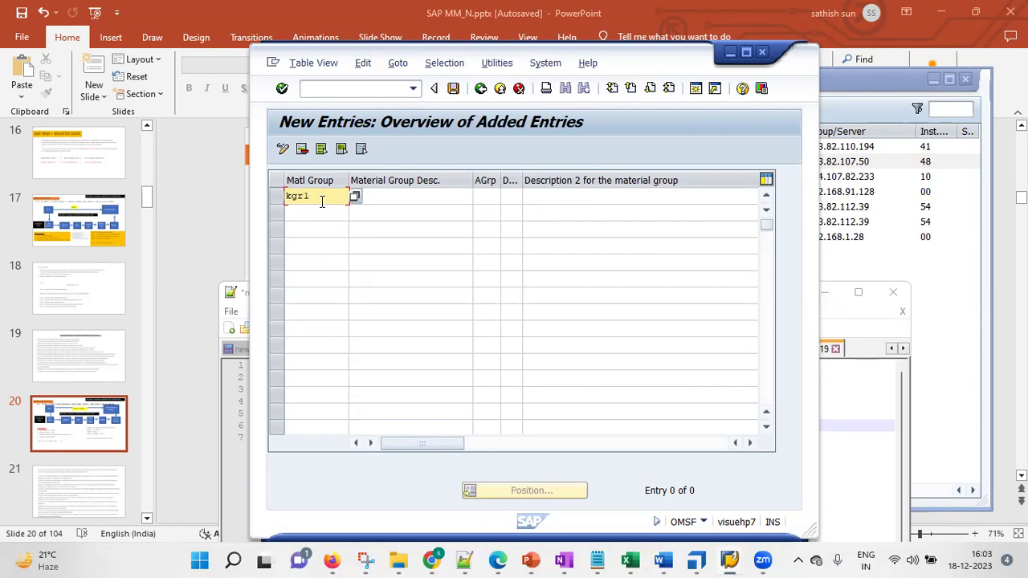
click(405, 198)
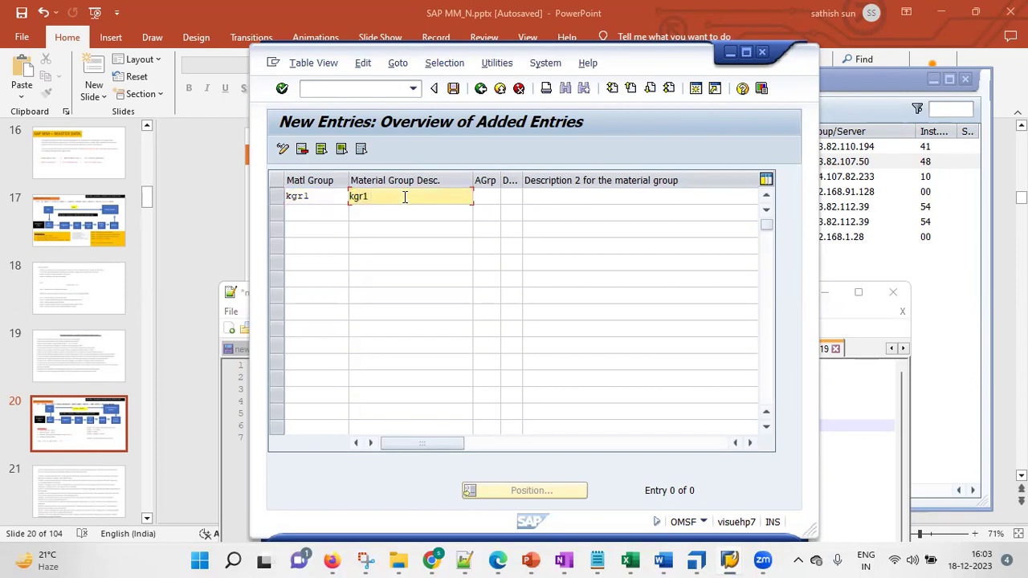
text(kgr1 material group)
click(453, 88)
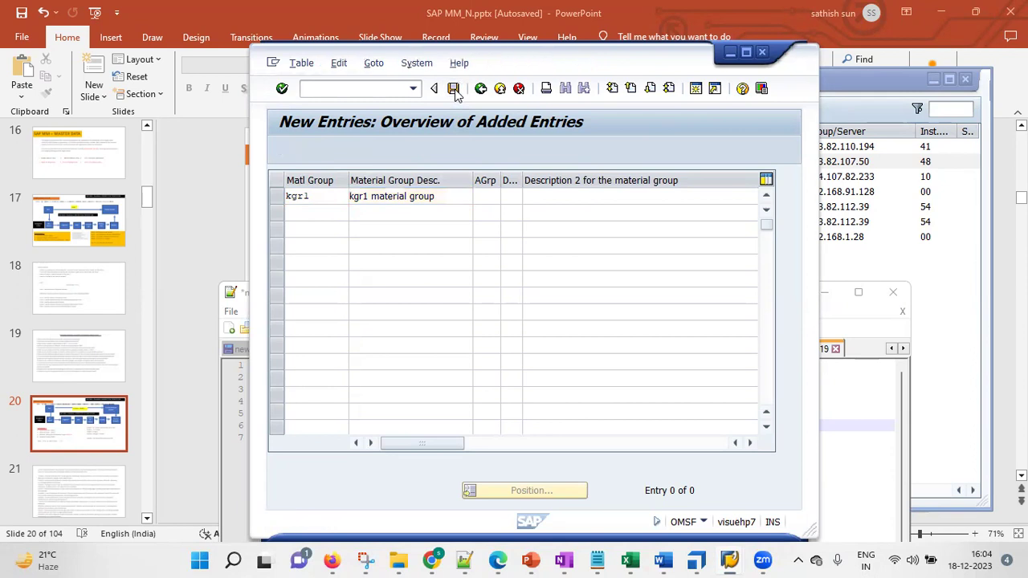
click(520, 330)
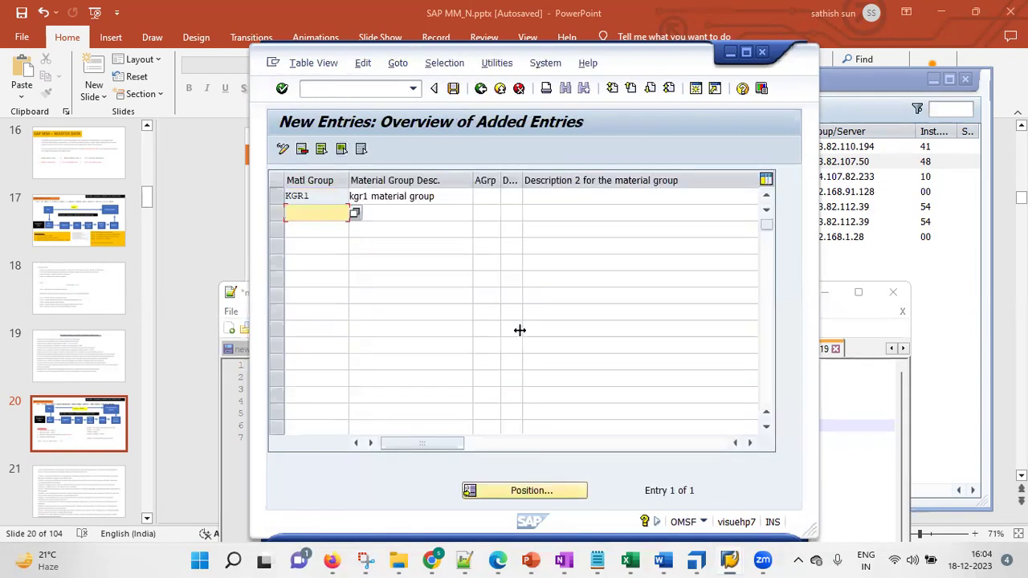
click(454, 89)
click(480, 89)
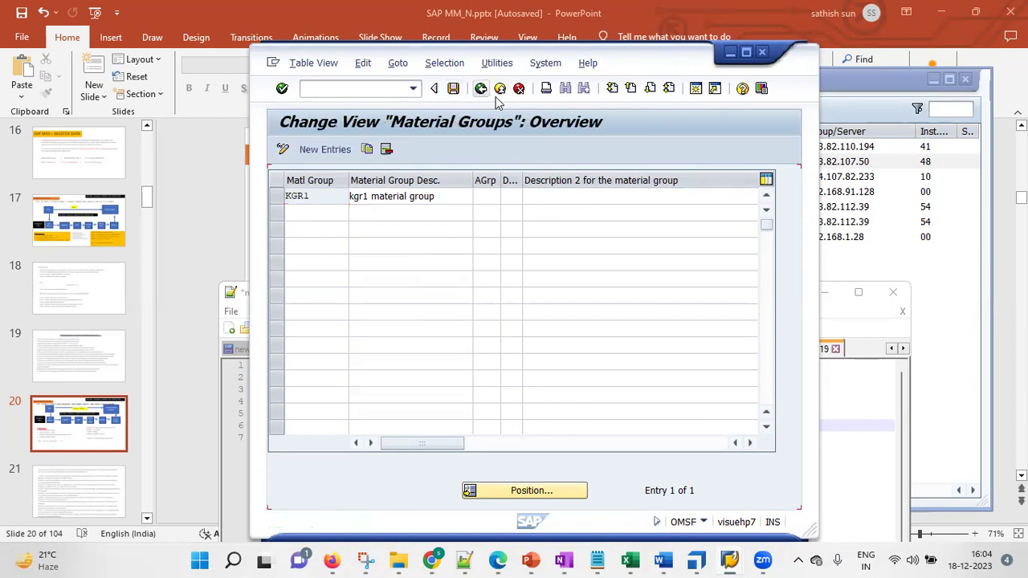
click(464, 559)
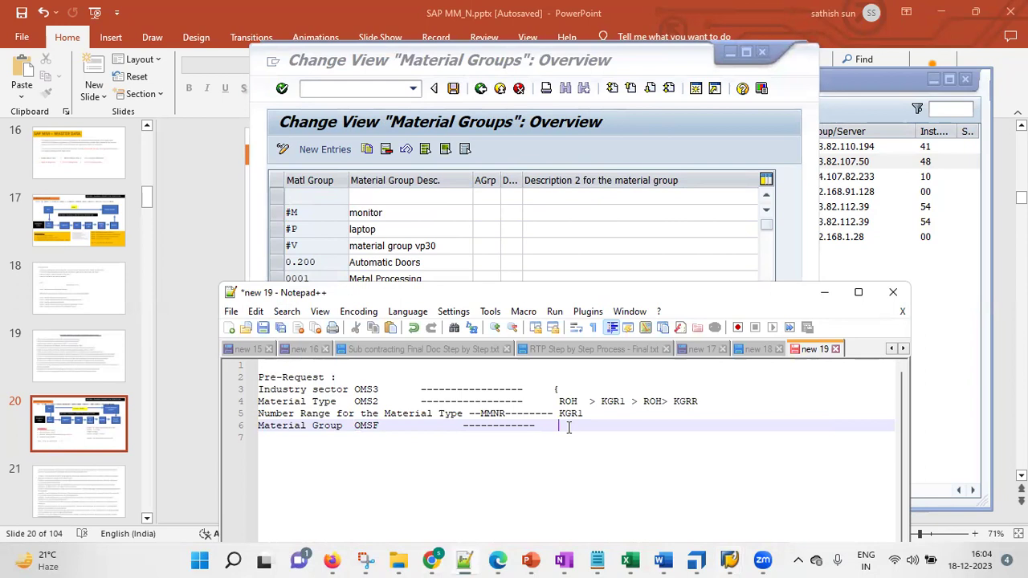
text(KGR1)
Add the next-step line 'create a Material - MM01' below the material group notes
key(Return)
key(Return)
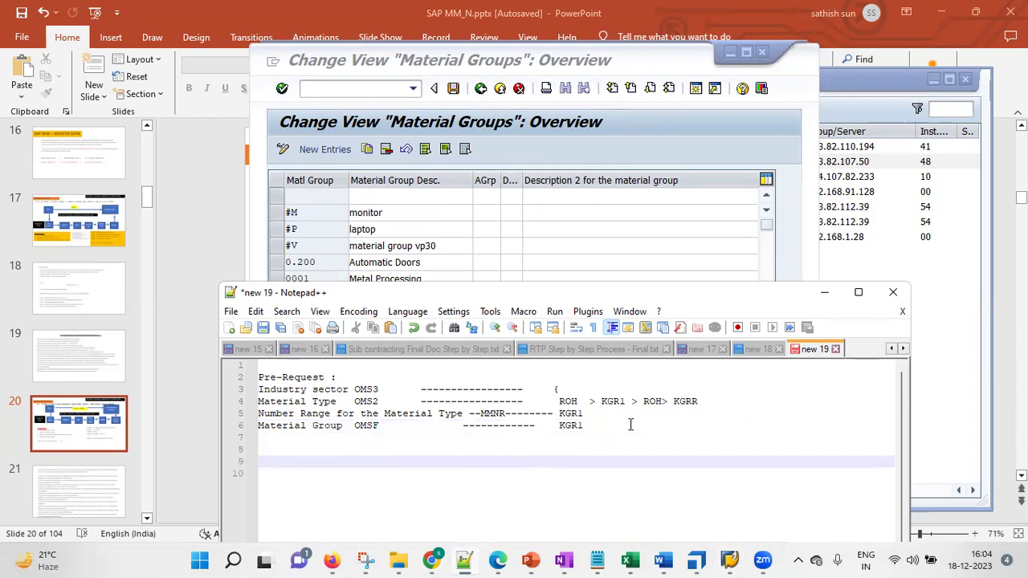
text(creaat  a)
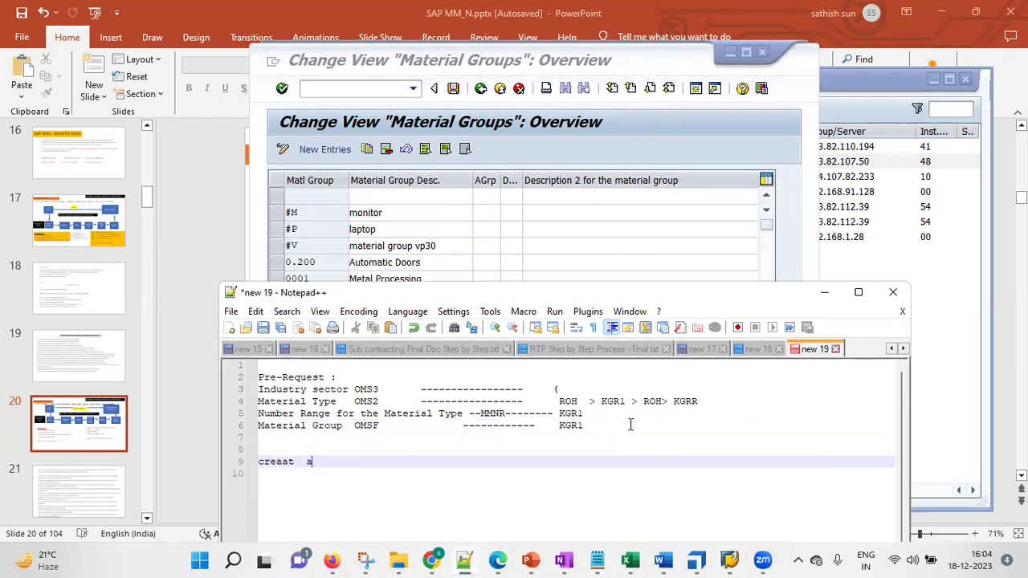
key(BackSpace)
key(BackSpace)
key(BackSpace)
text(t)
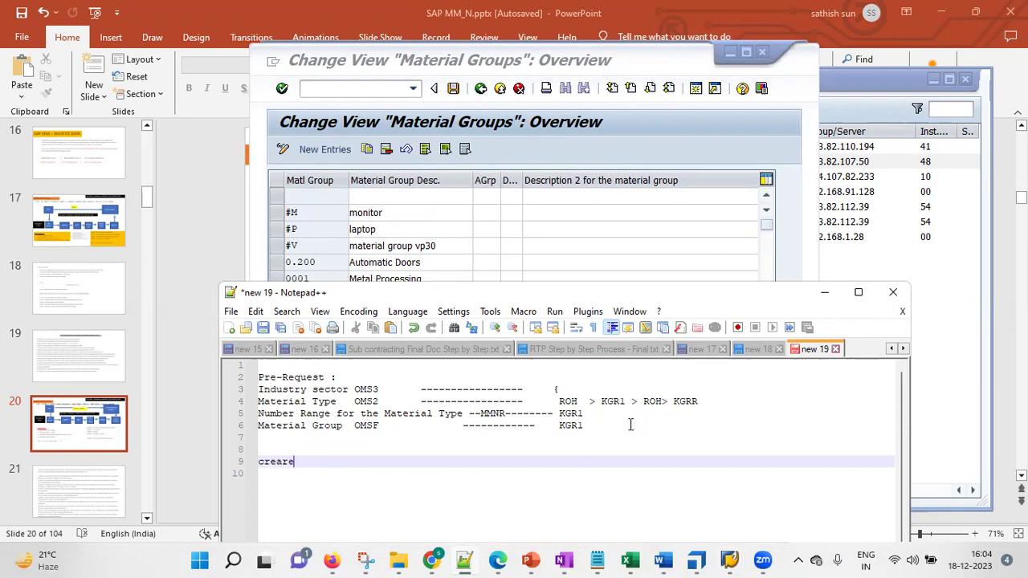
text(e a Material - MM01)
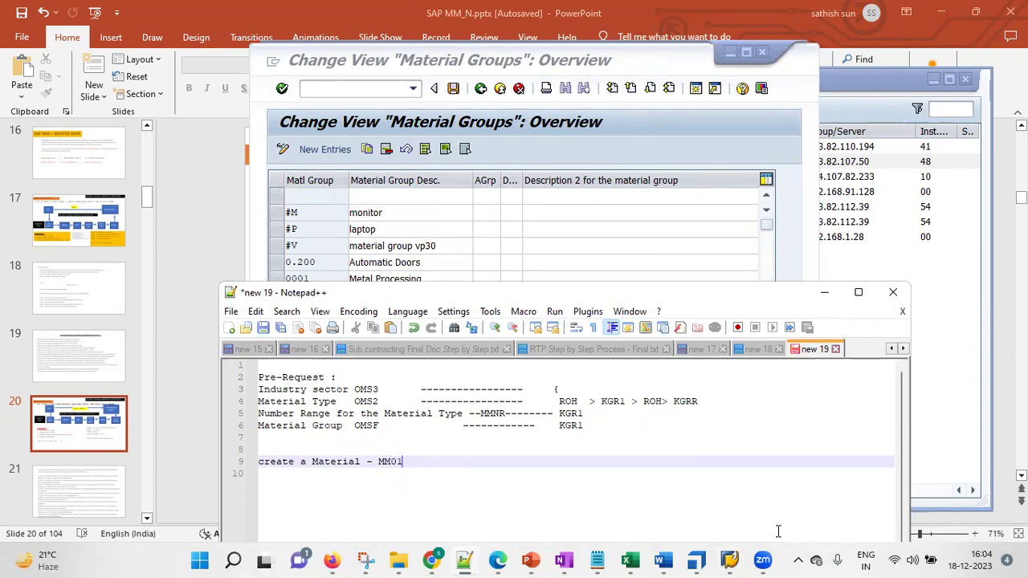
click(535, 560)
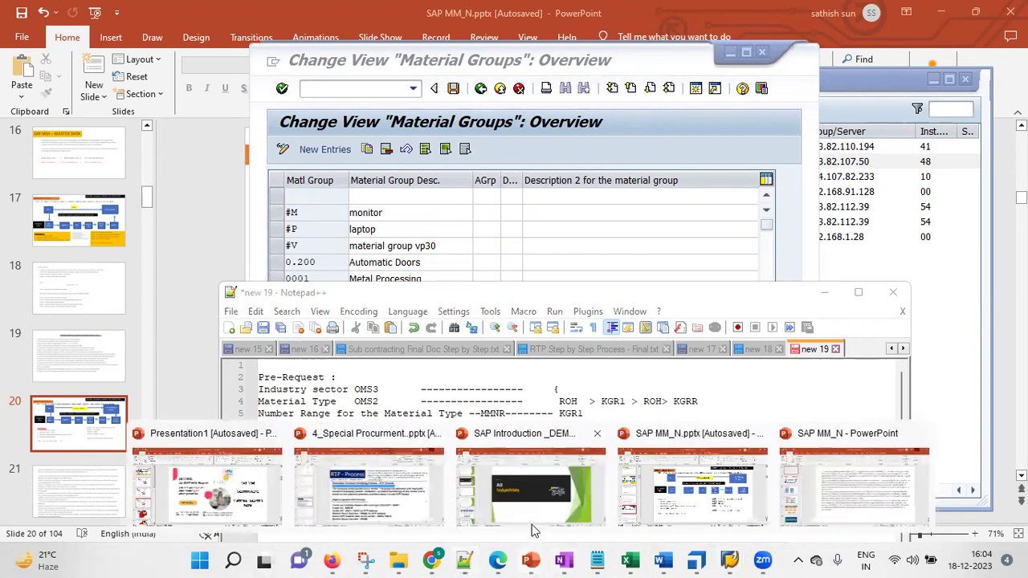
Bold the 'Pre-Request :' heading on the SAP MM_N Material Master Record slide
click(687, 502)
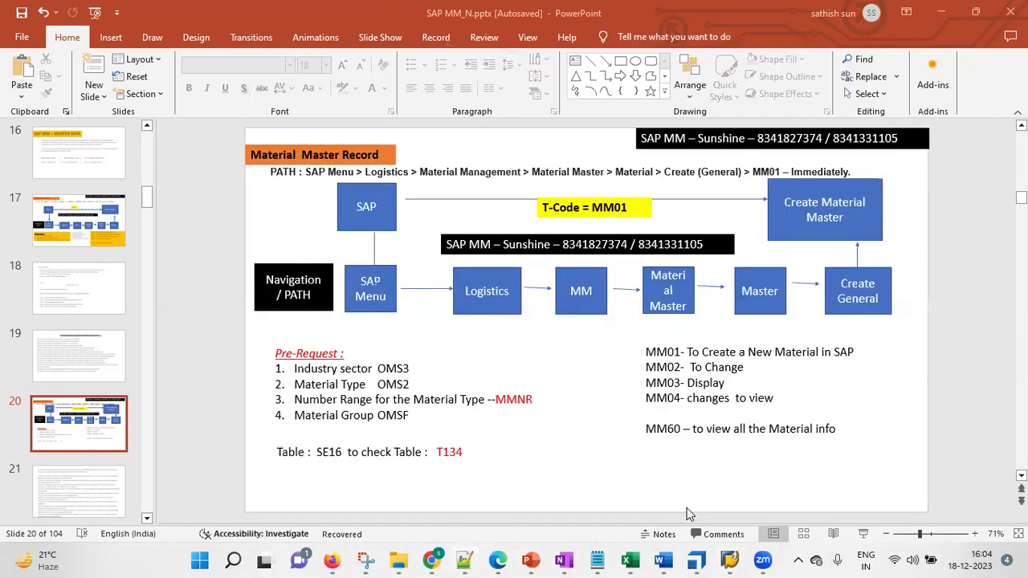
click(424, 365)
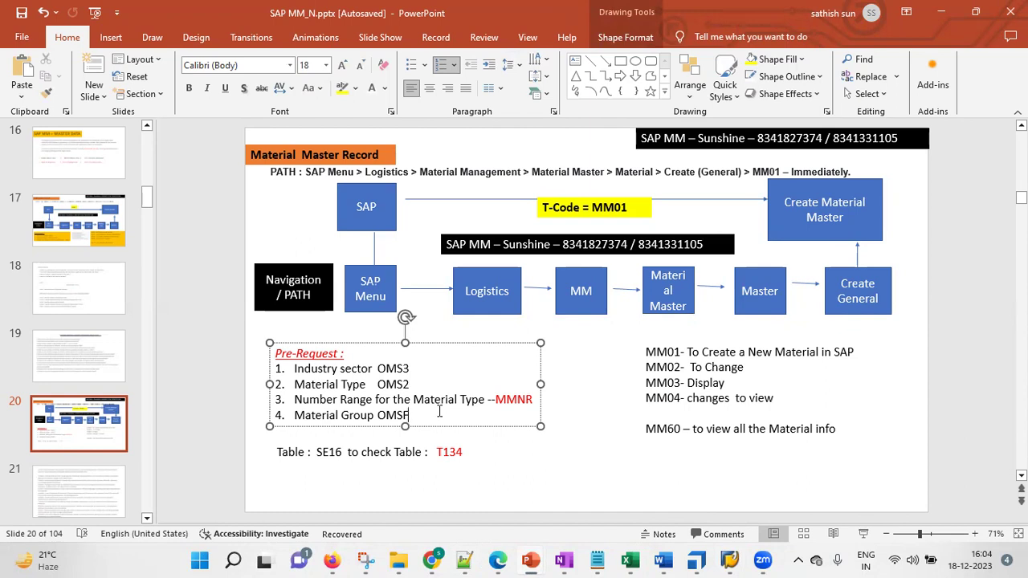
triple_click(296, 354)
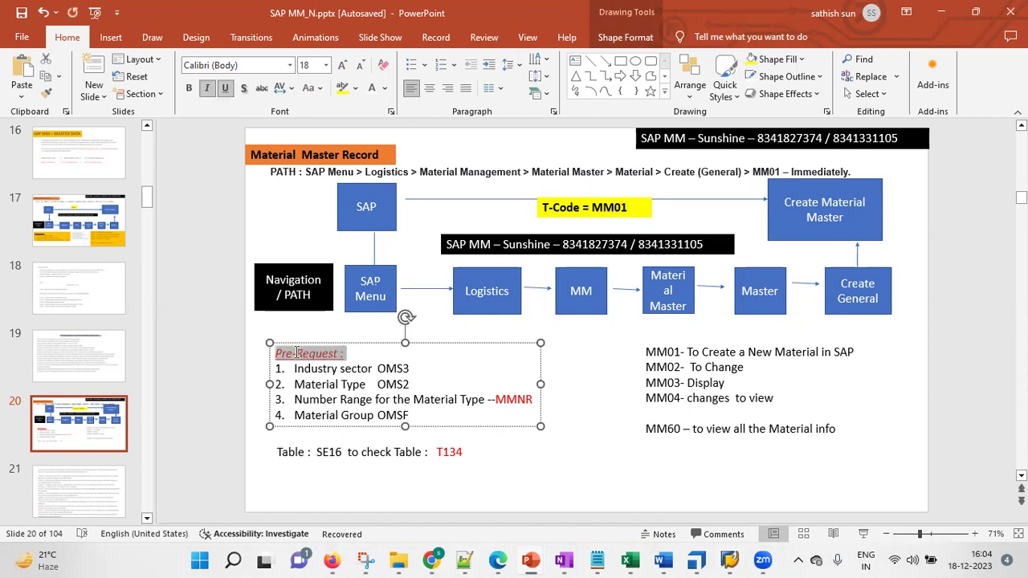
key(ctrl+b)
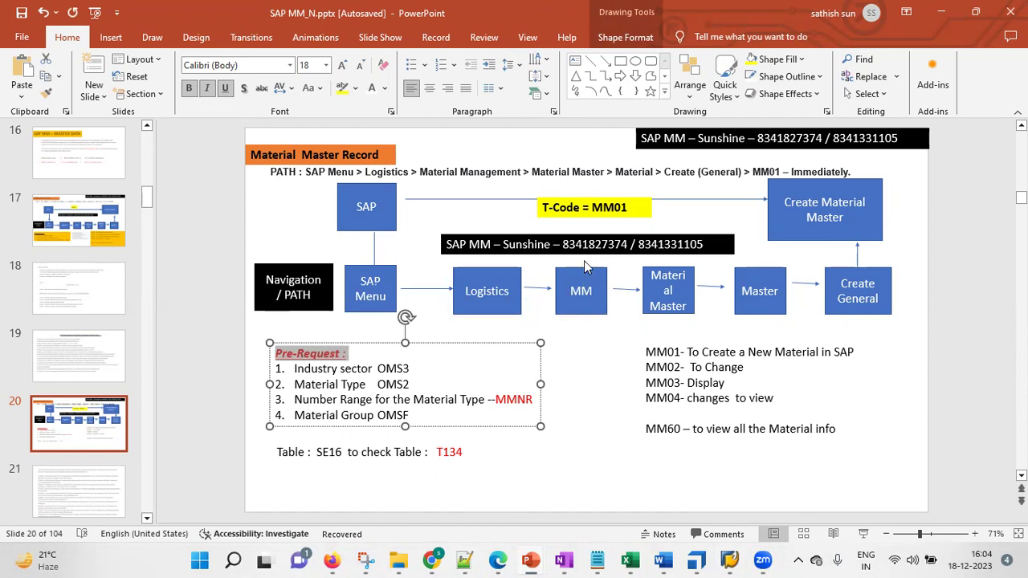
click(713, 382)
drag(702, 351, 832, 351)
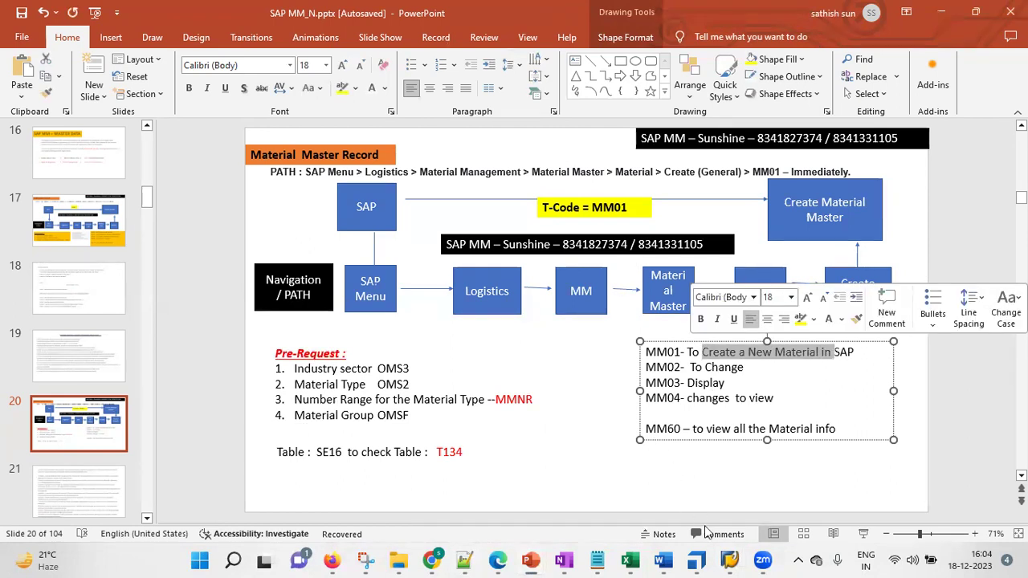
mouse_move(730, 560)
click(796, 488)
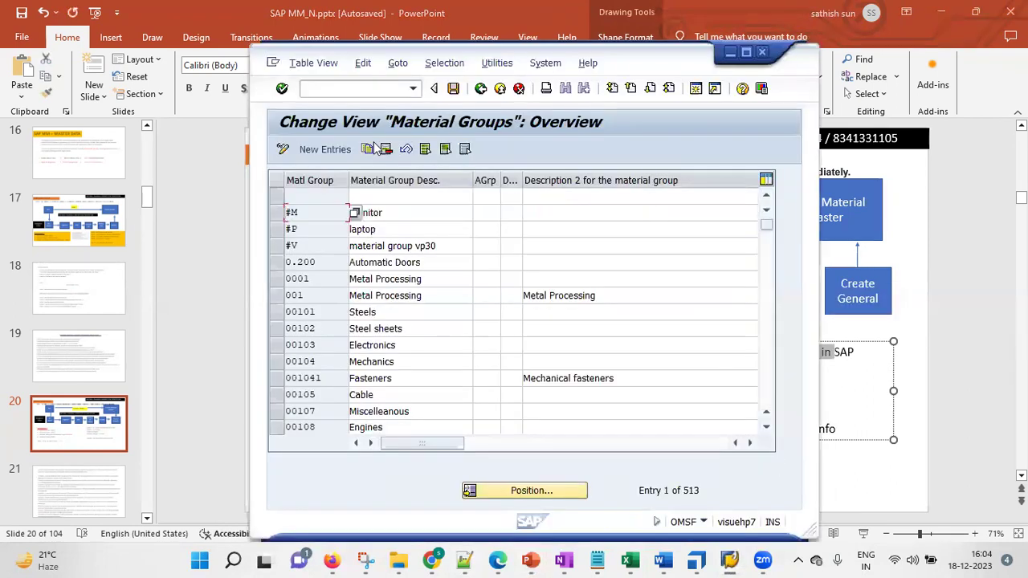
Leave the Material Groups view with /n to return to SAP Easy Access
click(348, 88)
text(/)
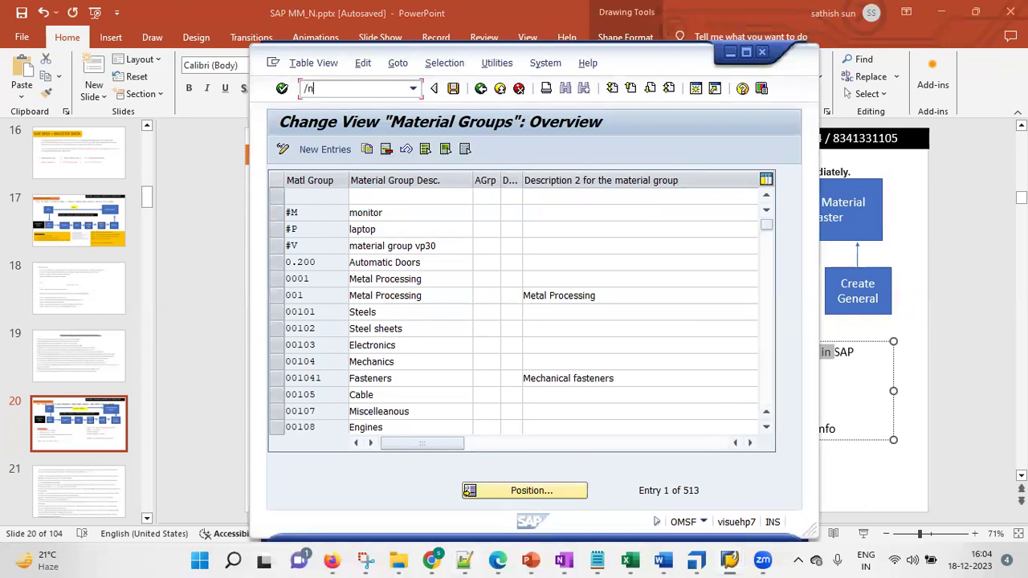
text(n)
key(Return)
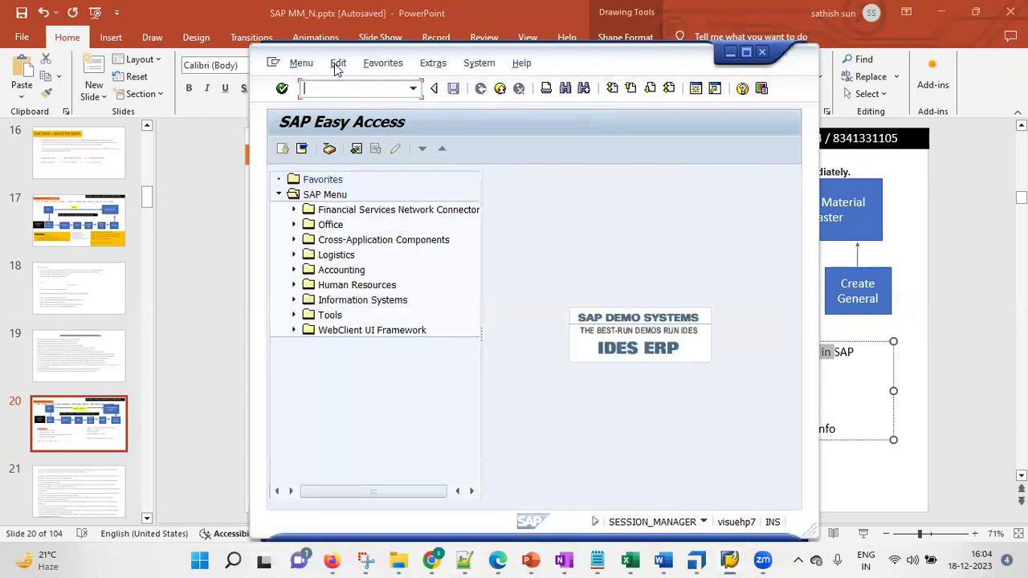
drag(337, 69, 358, 216)
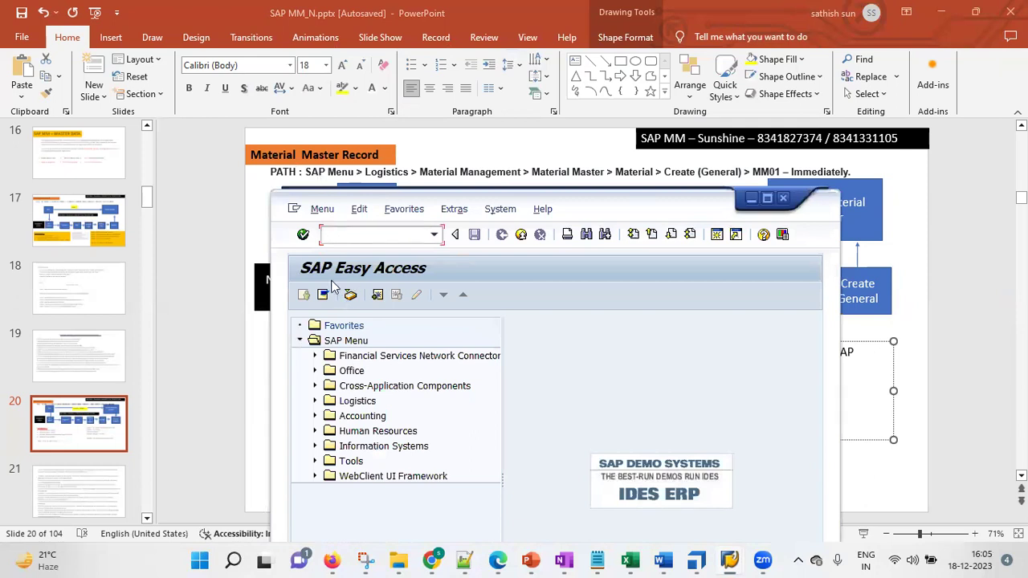
Expand SAP Menu > Logistics > Materials Management > Material Master > Material > Create (General) to MM01
click(346, 342)
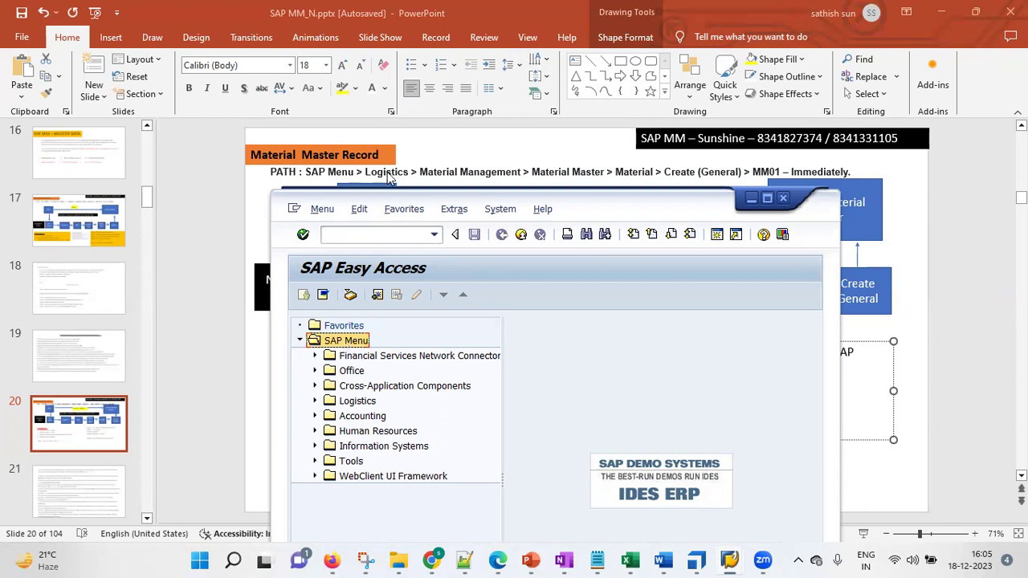
click(313, 404)
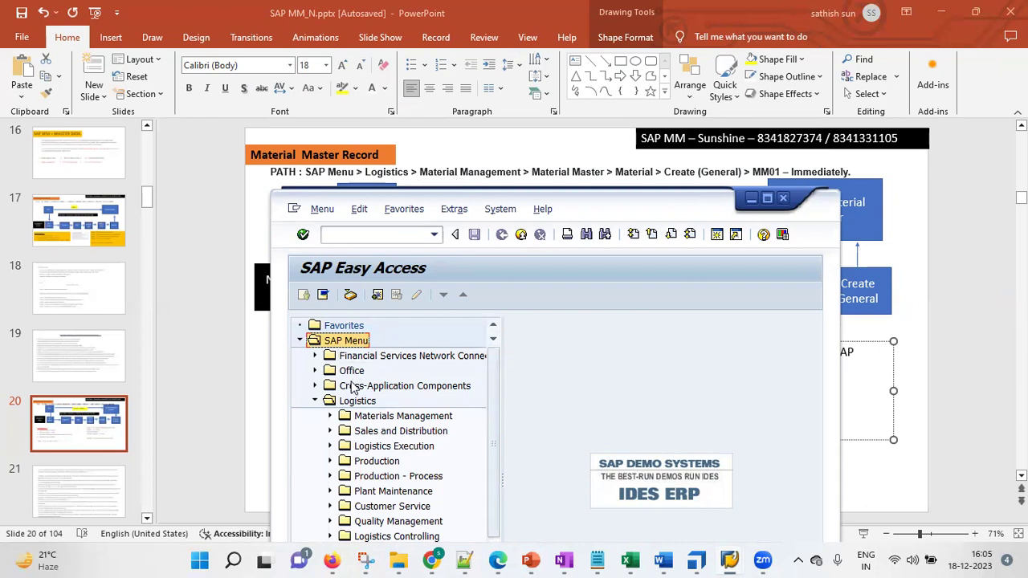
click(330, 416)
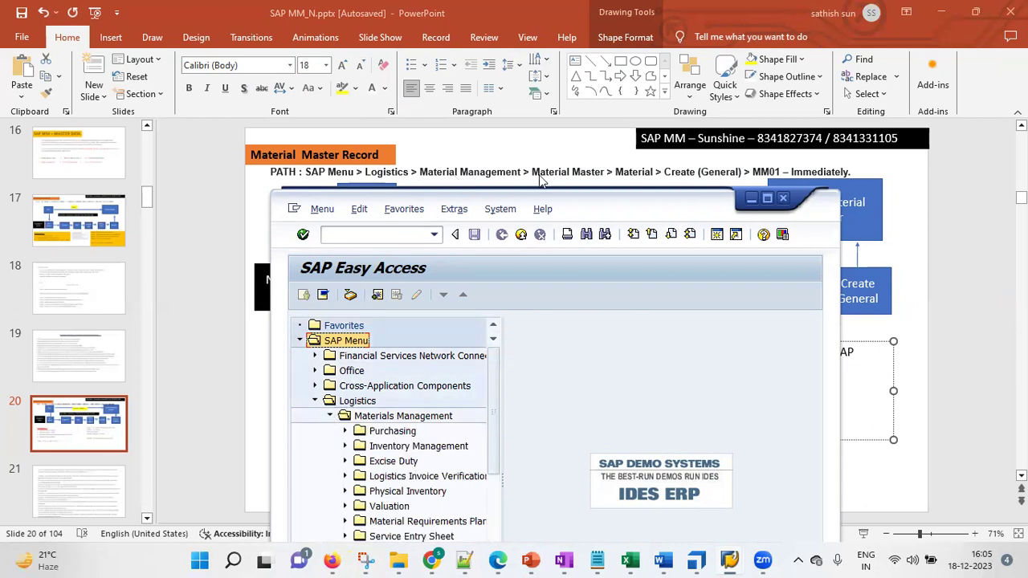
drag(492, 395, 492, 490)
click(404, 507)
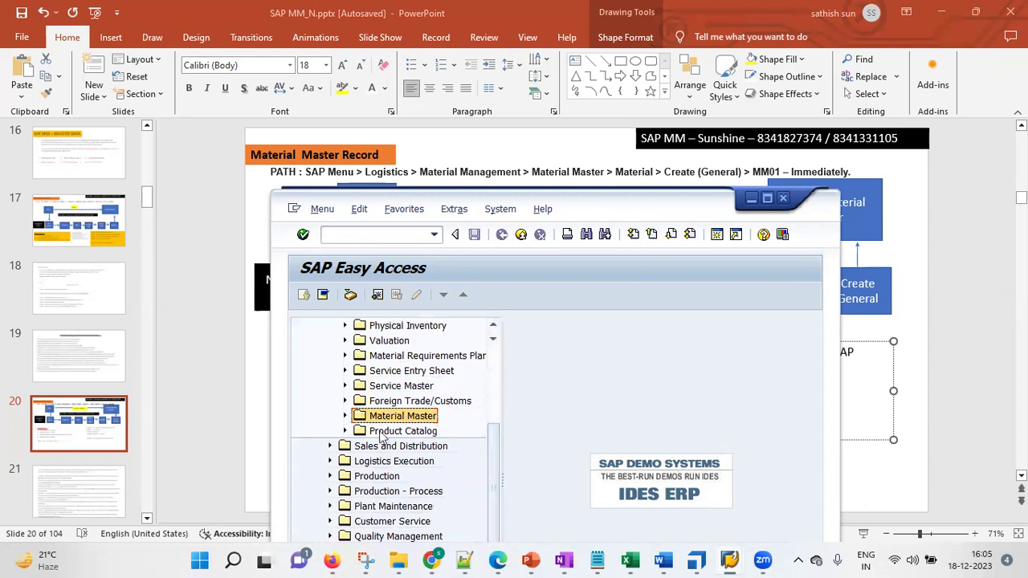
click(345, 416)
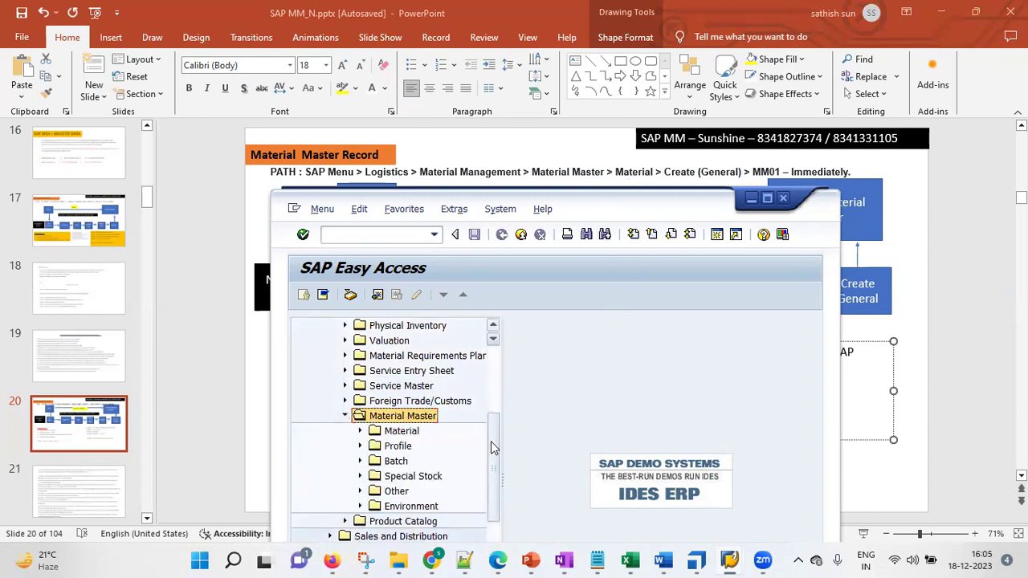
drag(491, 441, 482, 478)
click(359, 341)
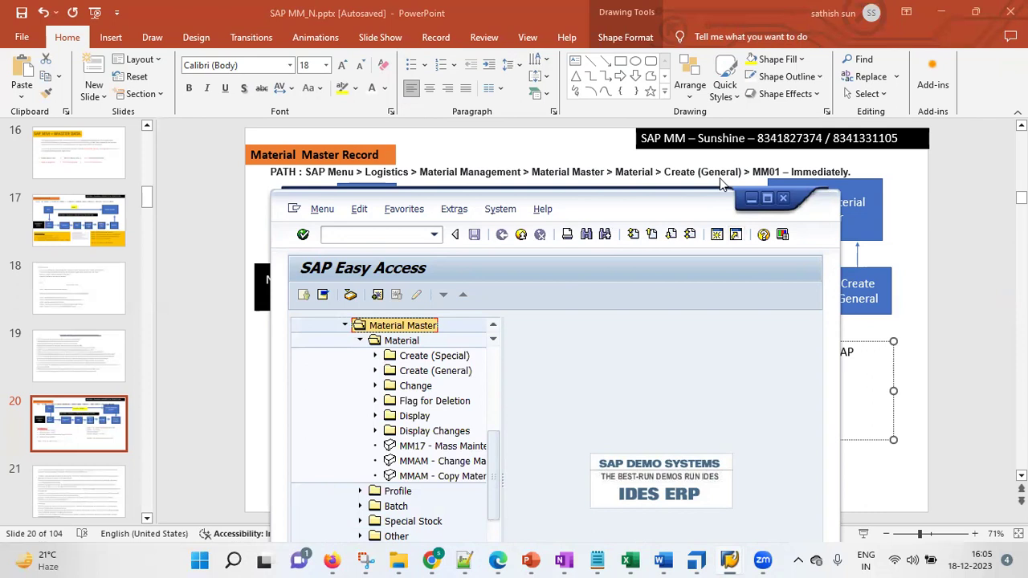
click(445, 356)
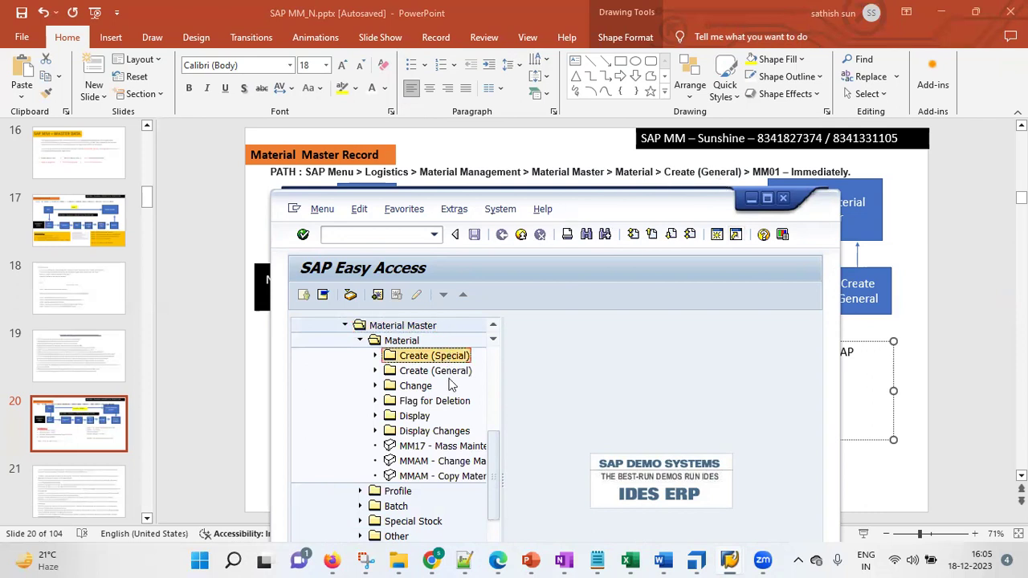
click(375, 356)
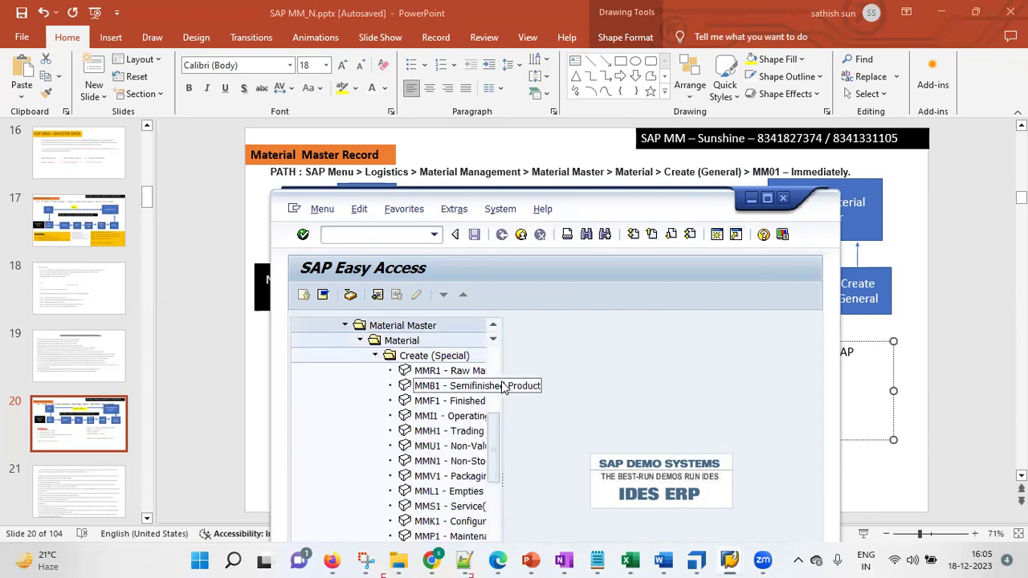
drag(502, 409, 576, 471)
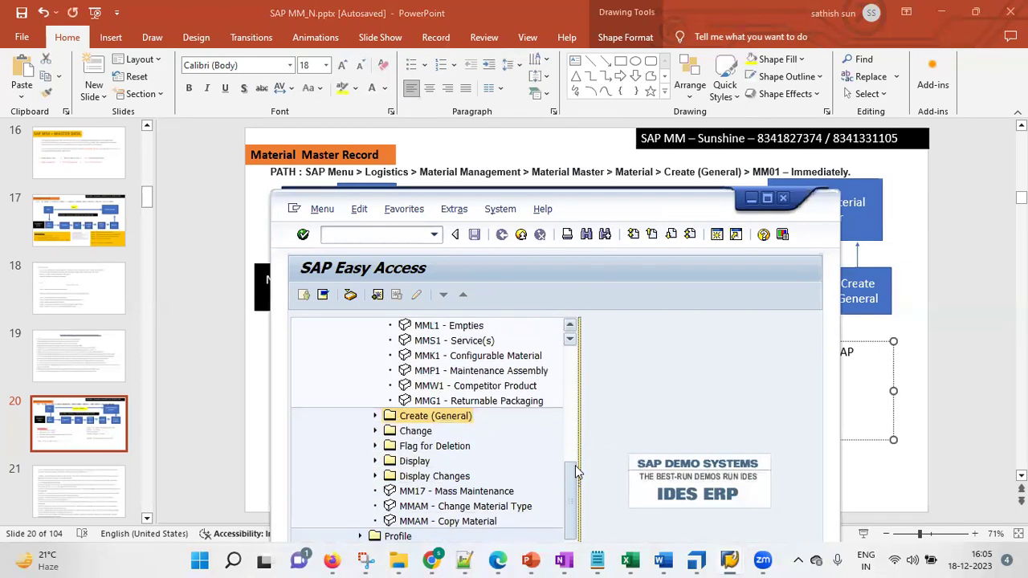
click(375, 416)
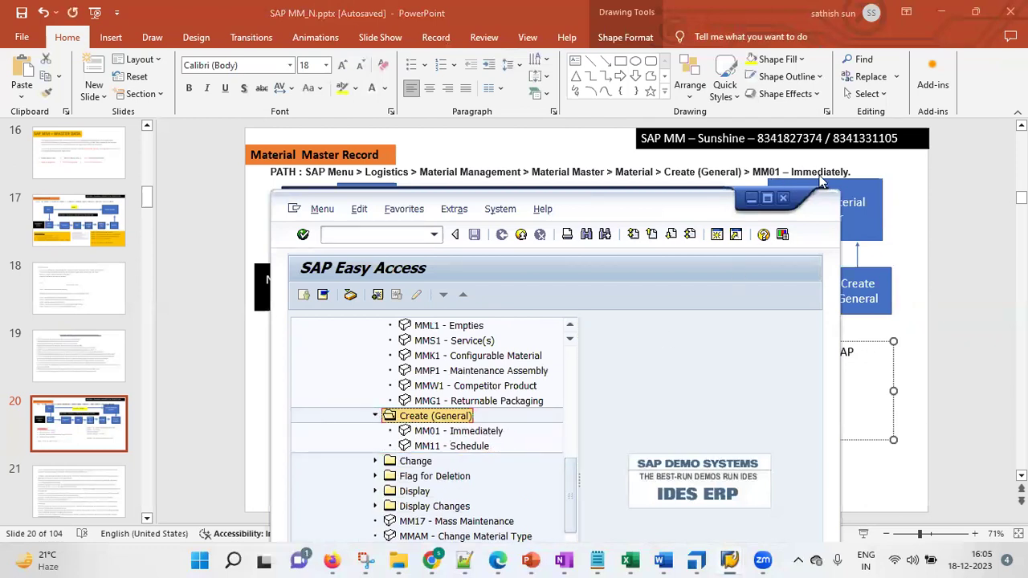
click(491, 433)
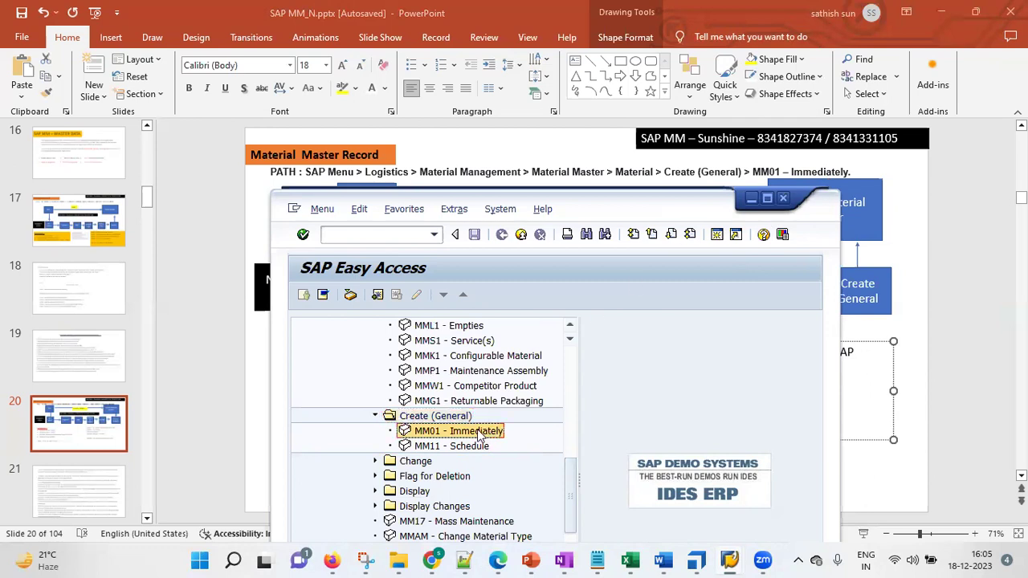
Start MM01 and choose industry sector KGR1 Eduction Pharma
double_click(405, 434)
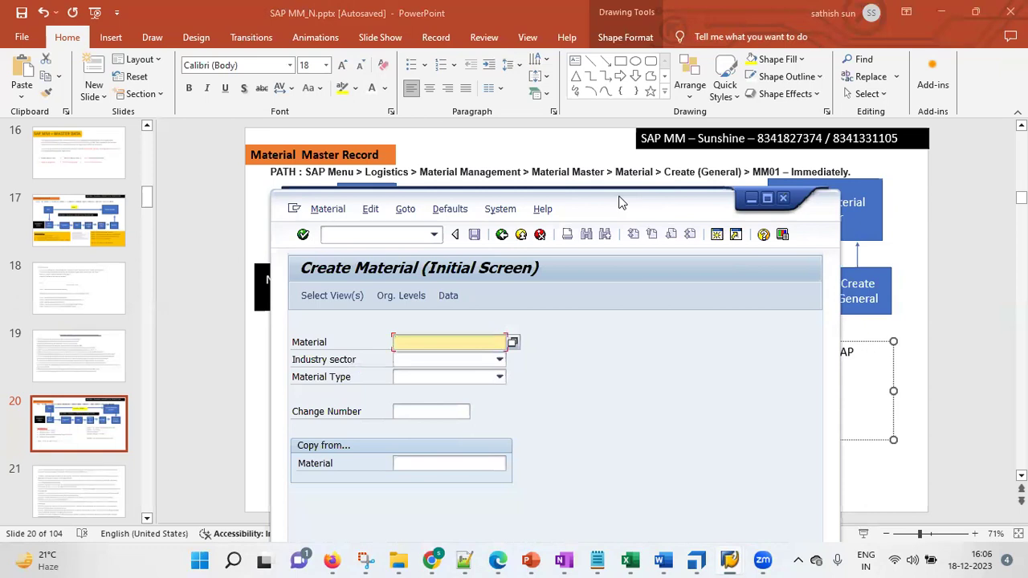
drag(619, 202, 575, 108)
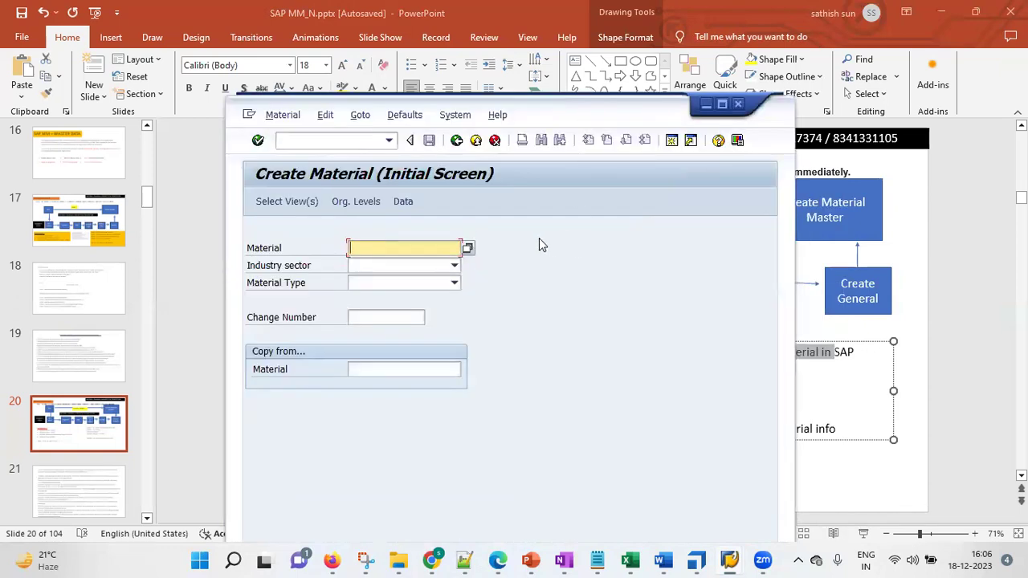
click(454, 268)
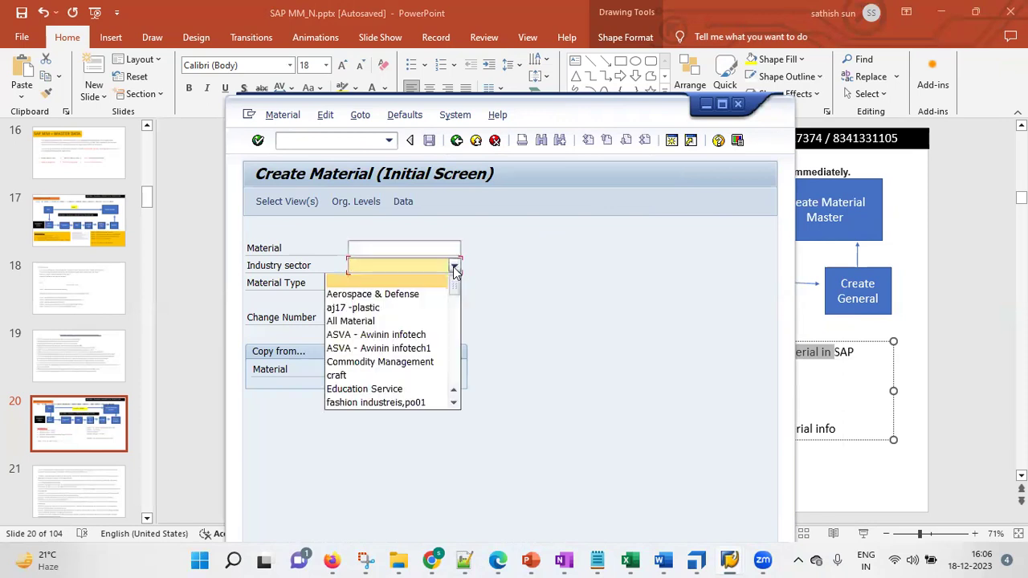
scroll(453, 271, down, 10)
scroll(454, 270, up, 6)
scroll(454, 270, down, 6)
scroll(454, 270, down, 7)
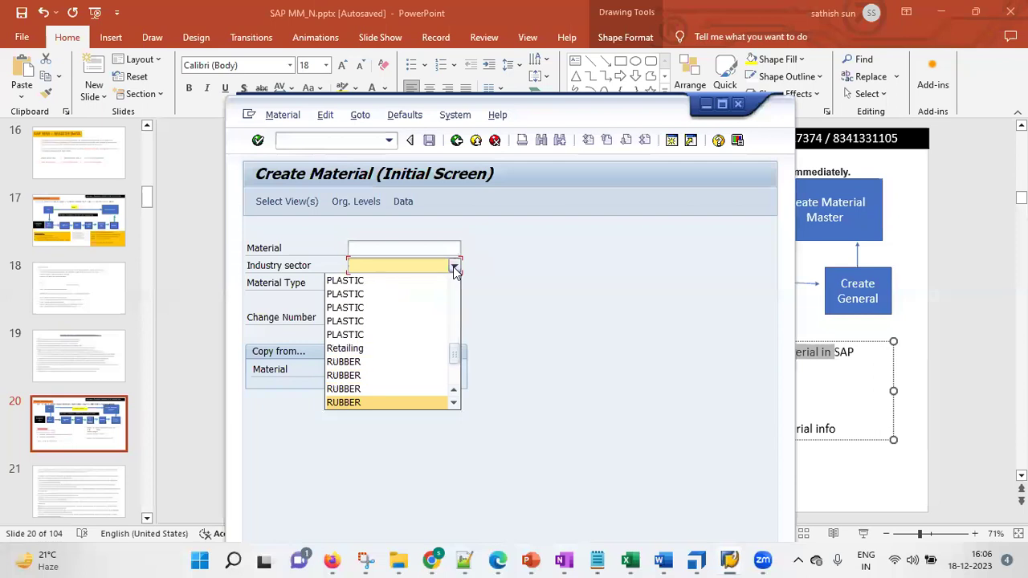
scroll(453, 271, up, 20)
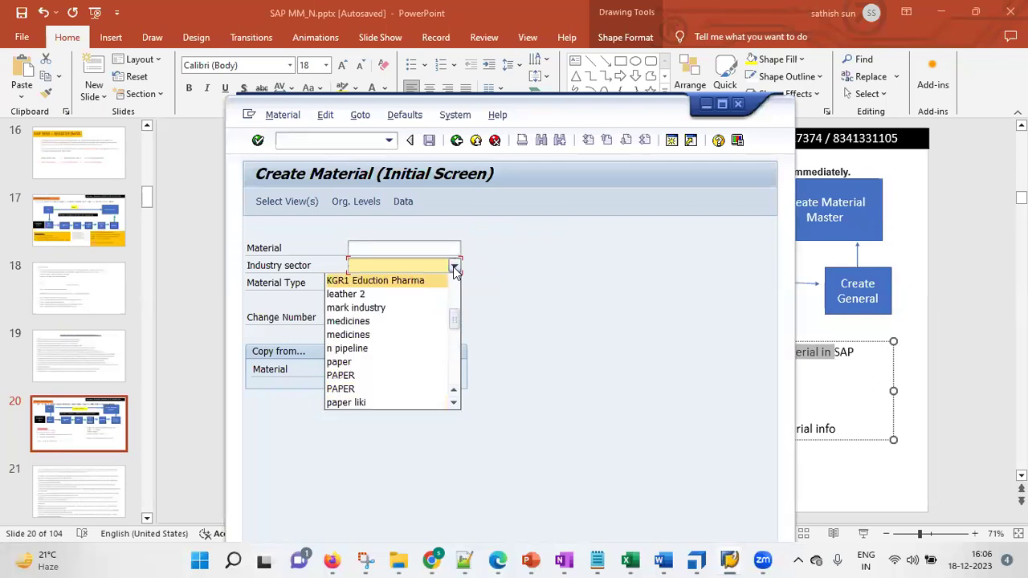
click(454, 271)
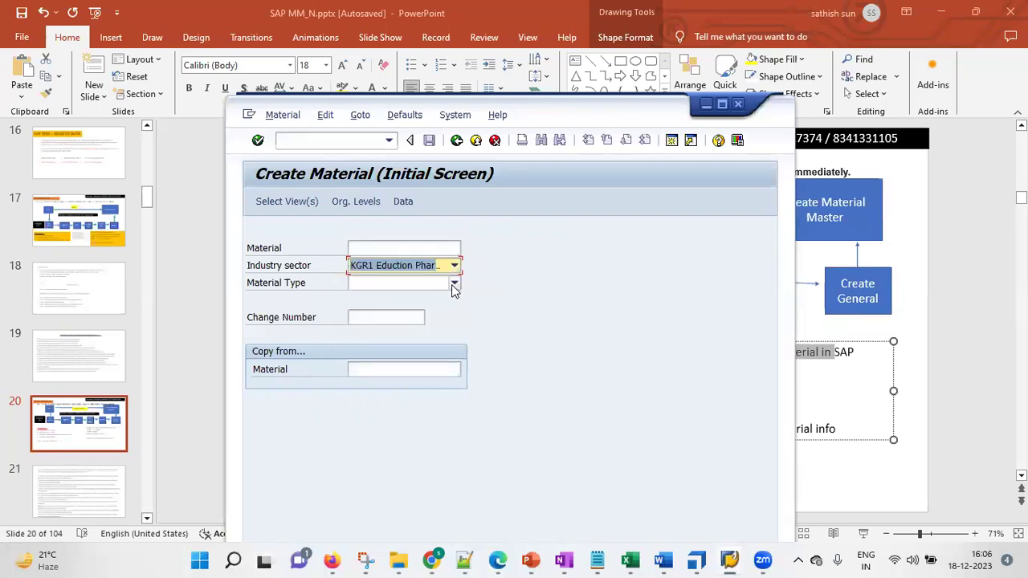
Set the material type to KGR1 > ROH> KGRR
click(453, 285)
key(k)
key(g)
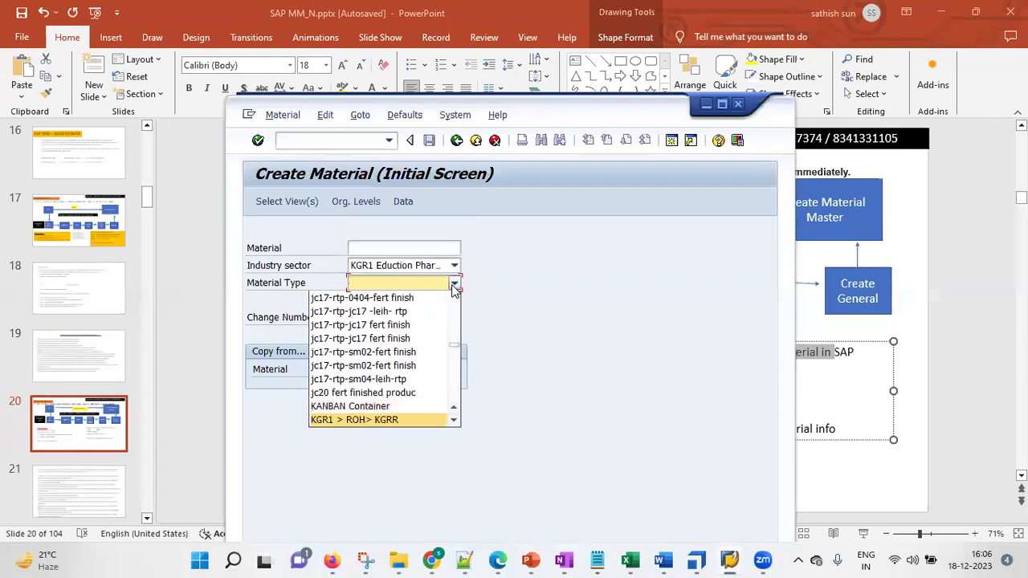
key(Return)
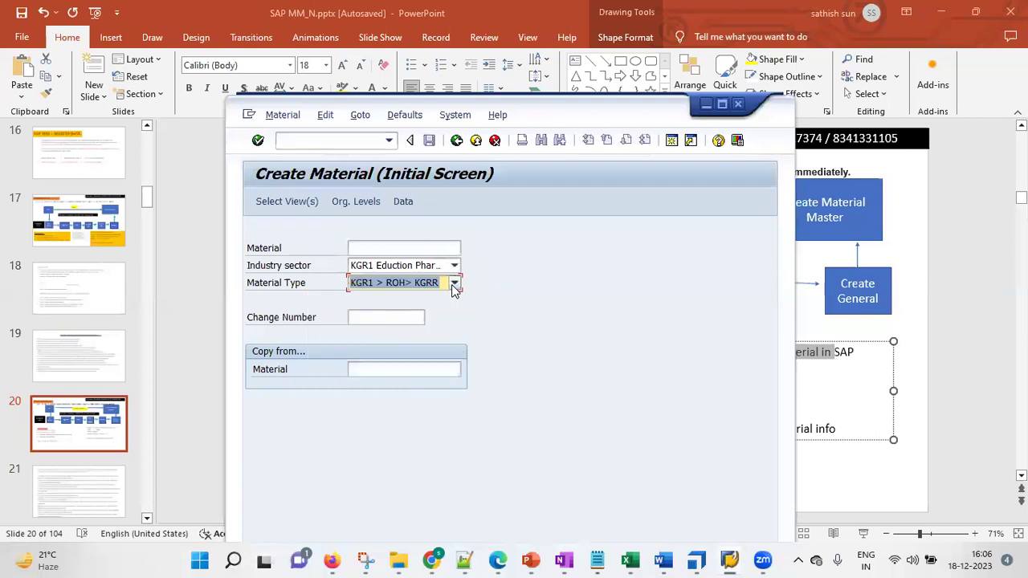
click(286, 202)
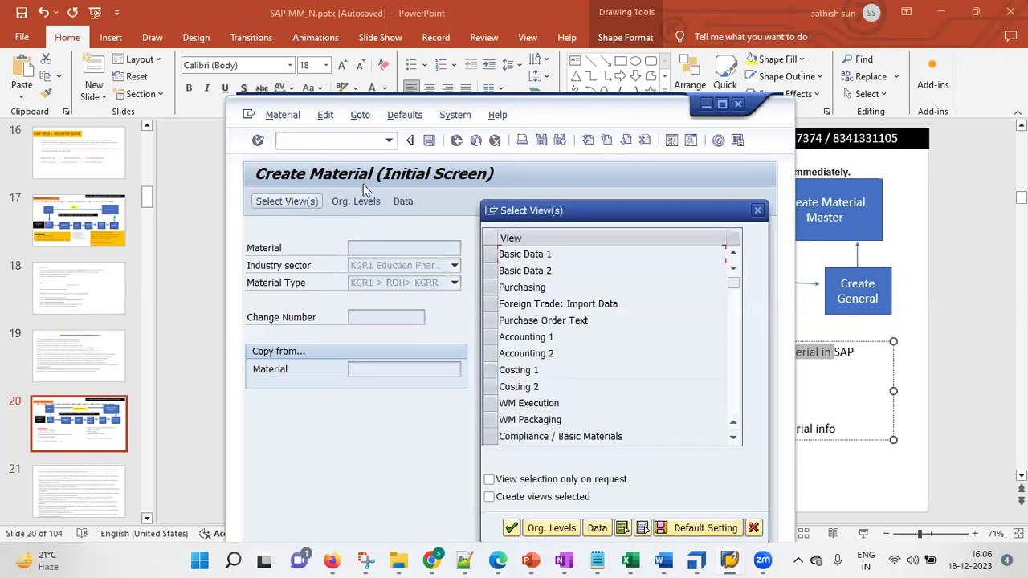
Choose Basic Data 1 and 2, Purchasing, Accounting 1 and Costing 1 views for plant kgr1
click(490, 254)
click(490, 271)
click(490, 287)
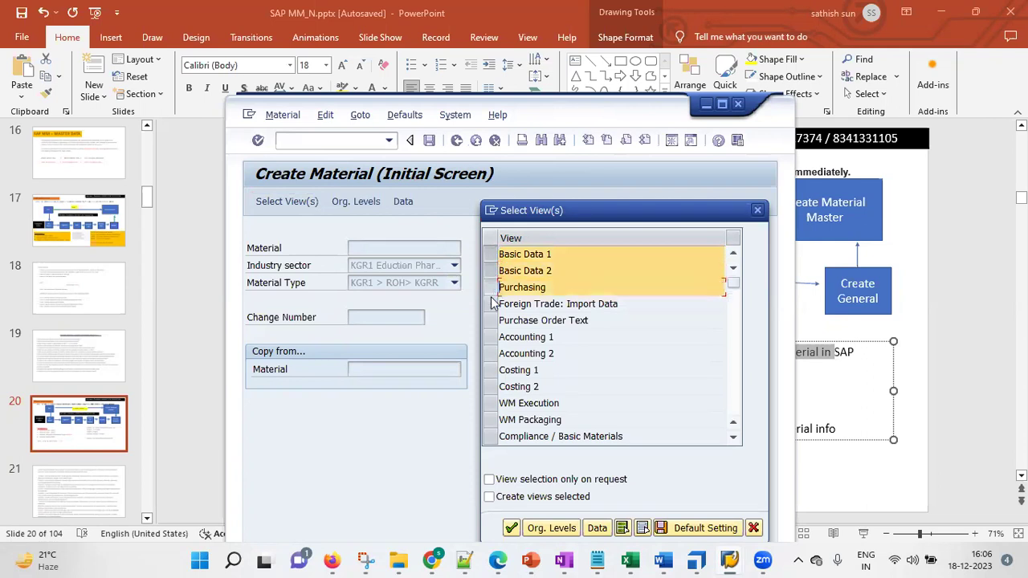
click(490, 336)
click(490, 370)
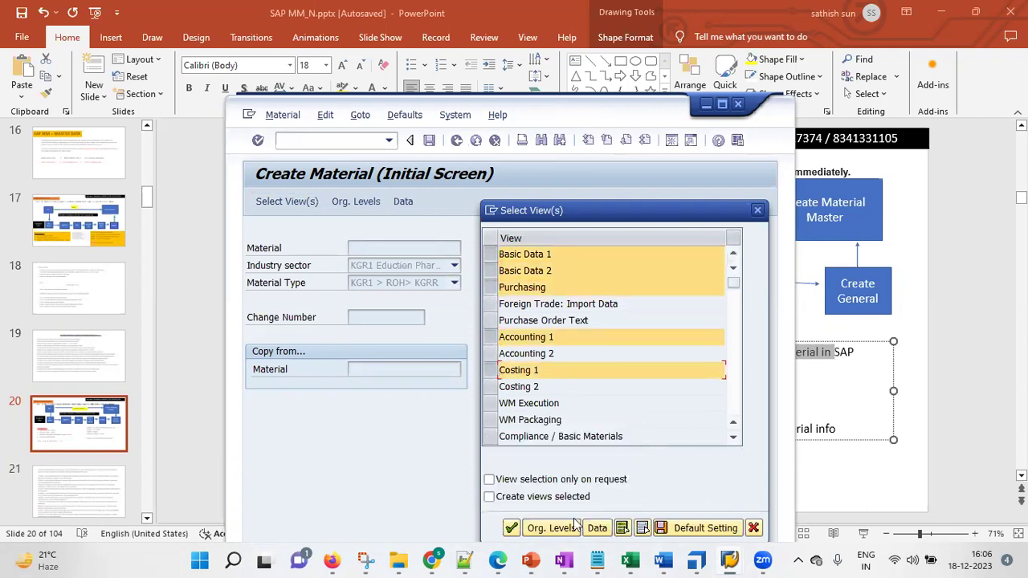
click(571, 526)
text(kgr1)
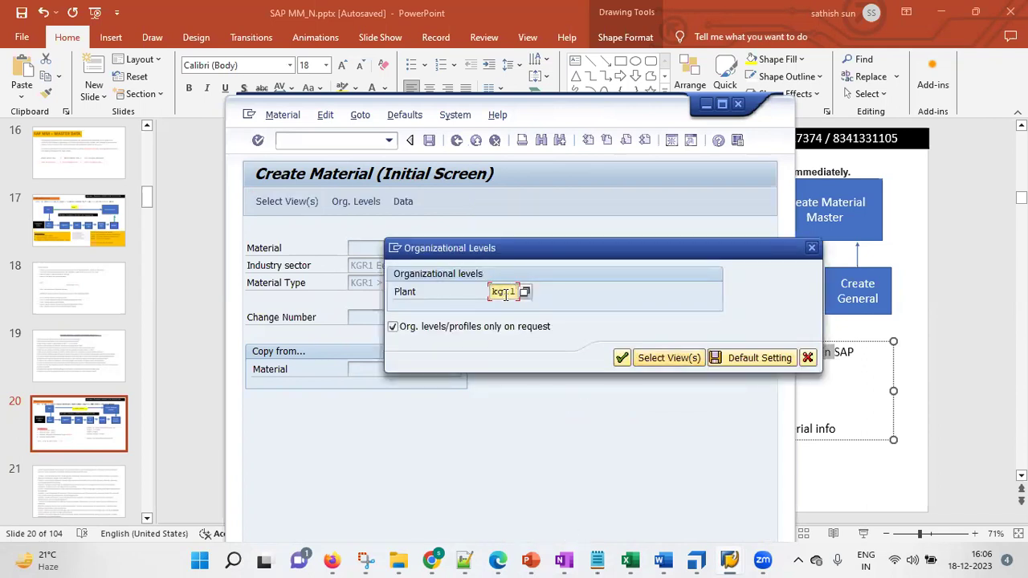
click(622, 358)
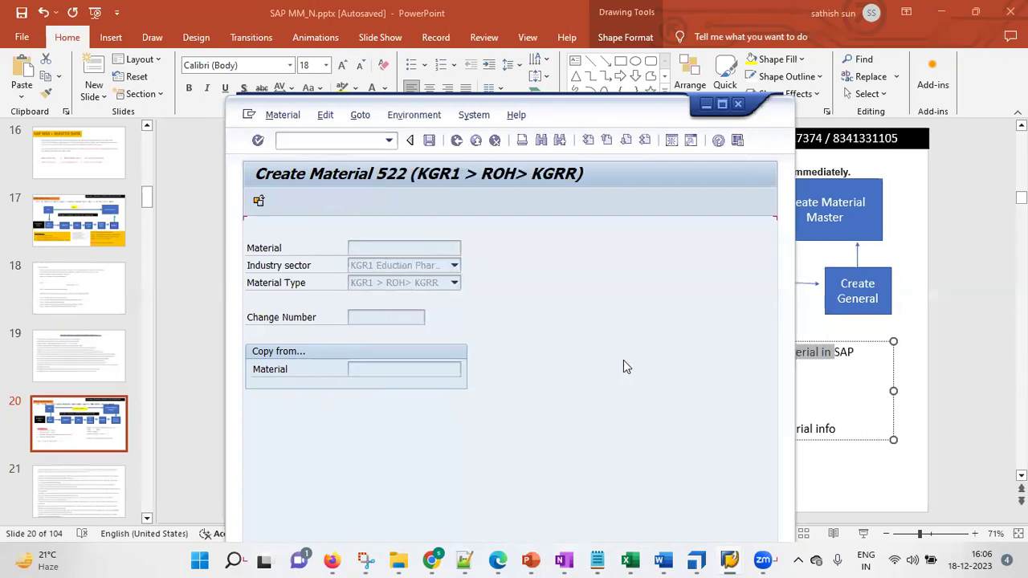
drag(575, 112, 569, 101)
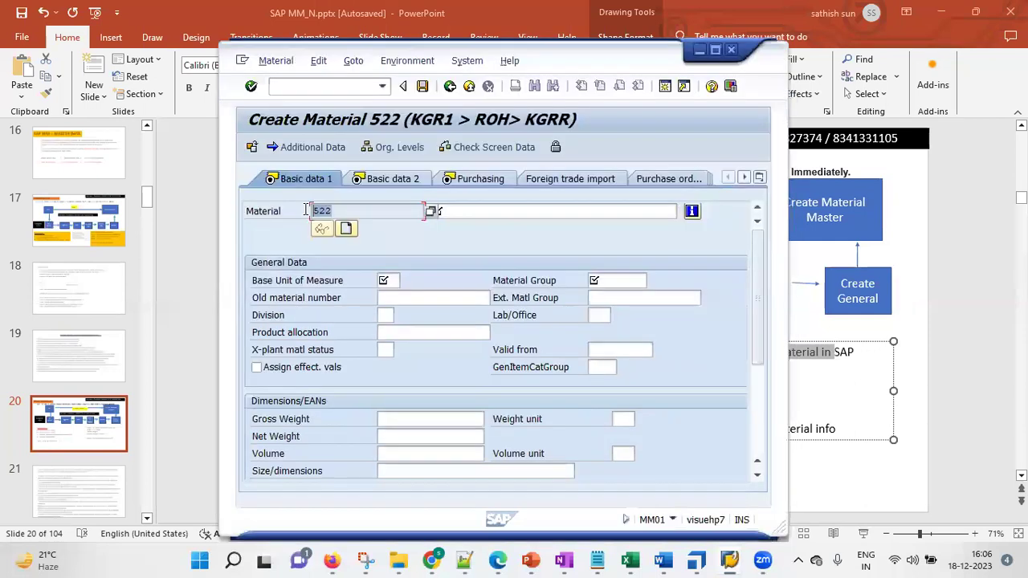
Enter material description 'KGR1 - My first ROH Material'
click(344, 211)
click(519, 210)
text(KGR1 -)
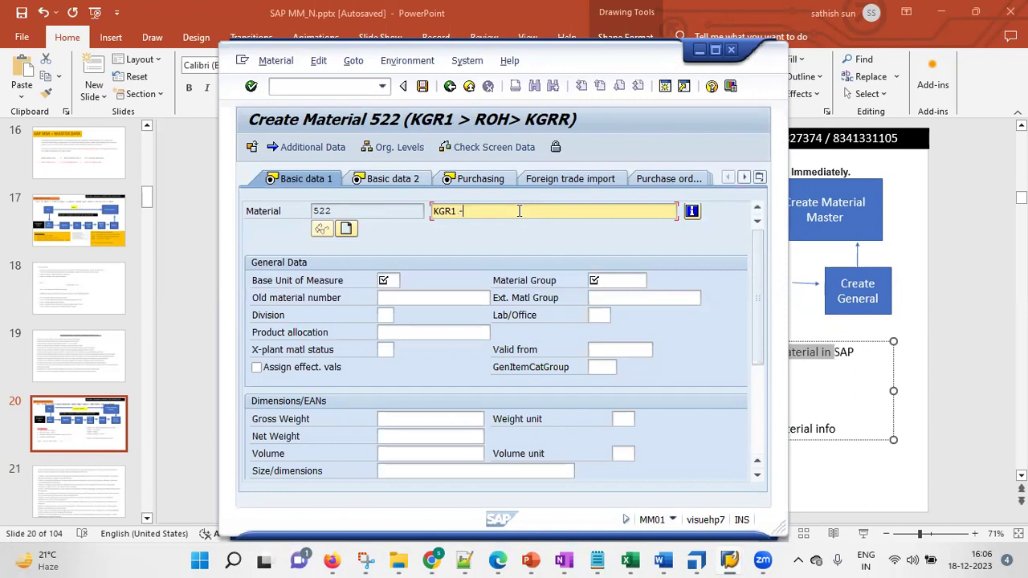
text( My first )
text(MAterial)
click(512, 210)
key(BackSpace)
text(a)
key(Left)
key(Left)
text(ROH)
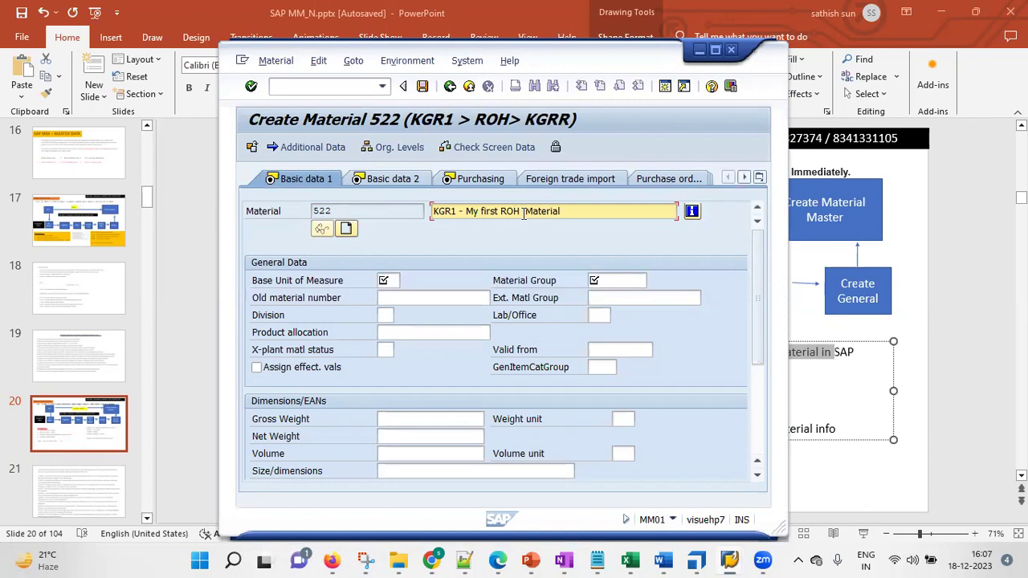
Set the base unit of measure to KG, then select the material group line in the notes
click(389, 281)
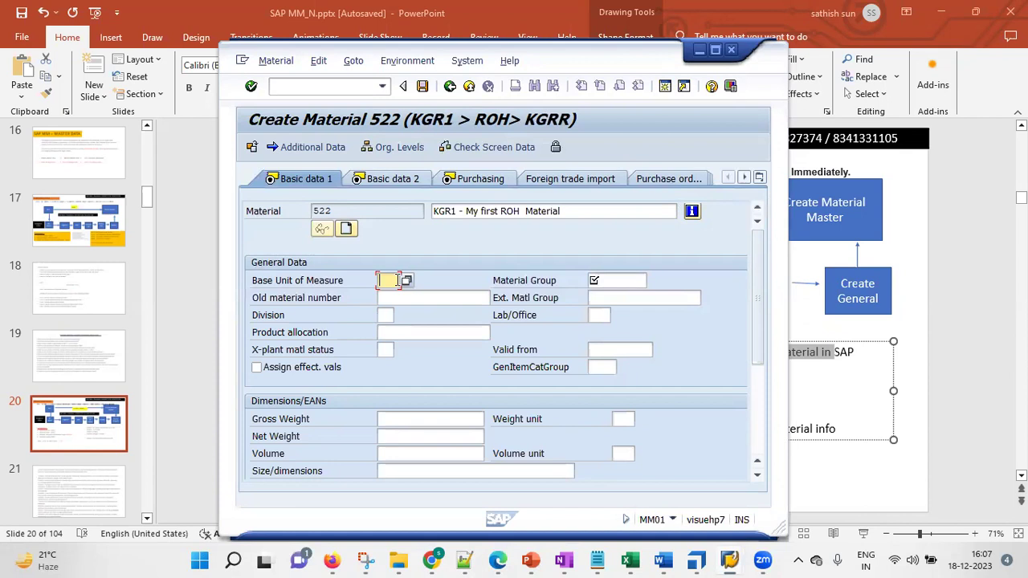
text(KG)
click(622, 283)
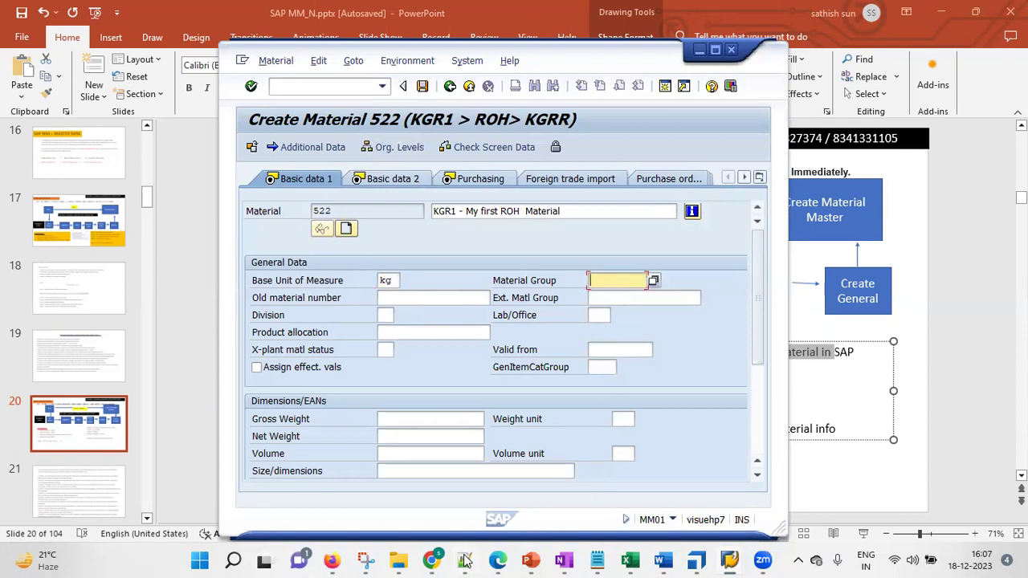
click(465, 560)
drag(348, 424, 588, 419)
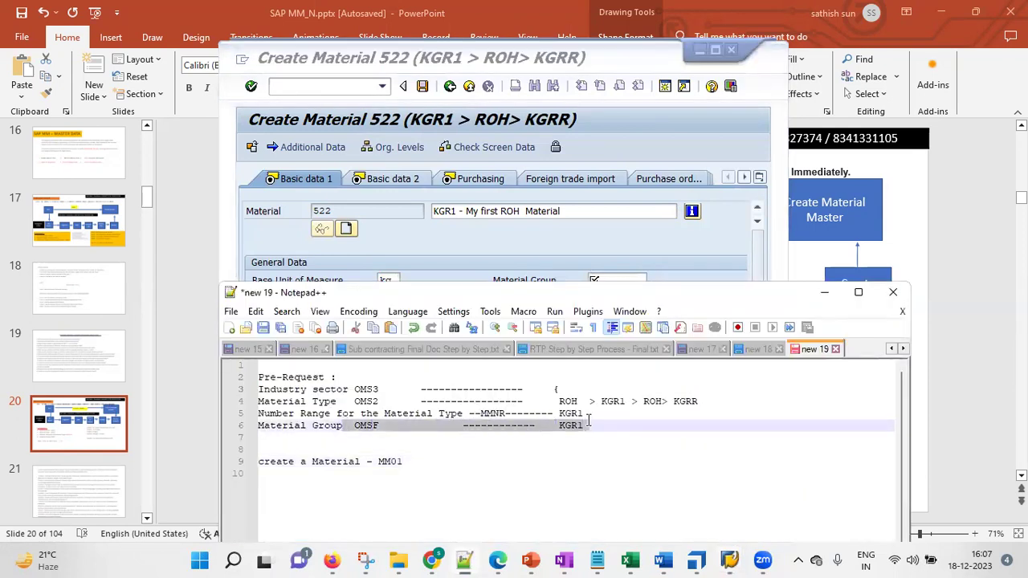
Paste KGR1 from the Notepad++ notes into material 522's Material Group and confirm Basic data 1
double_click(570, 426)
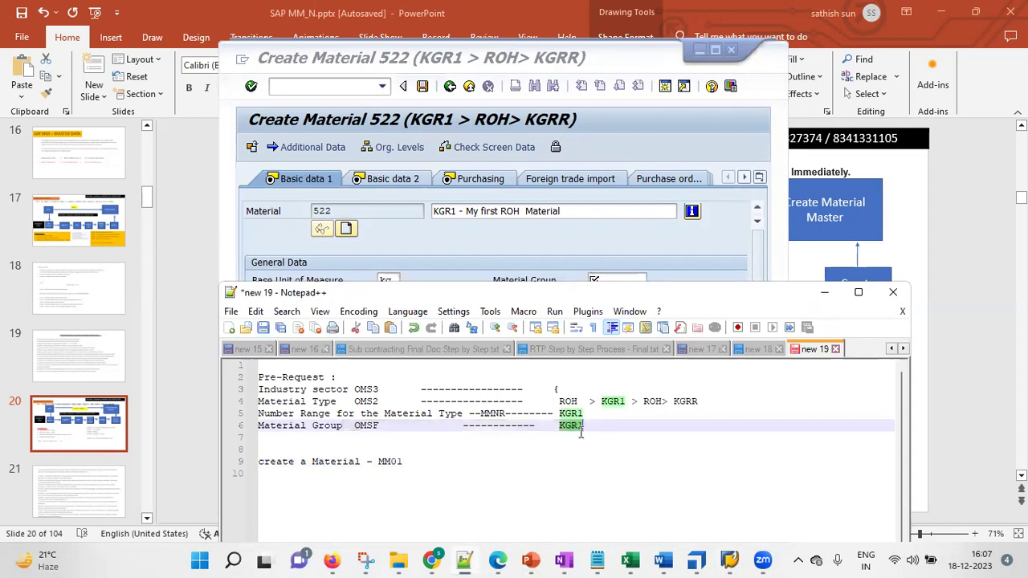
click(620, 280)
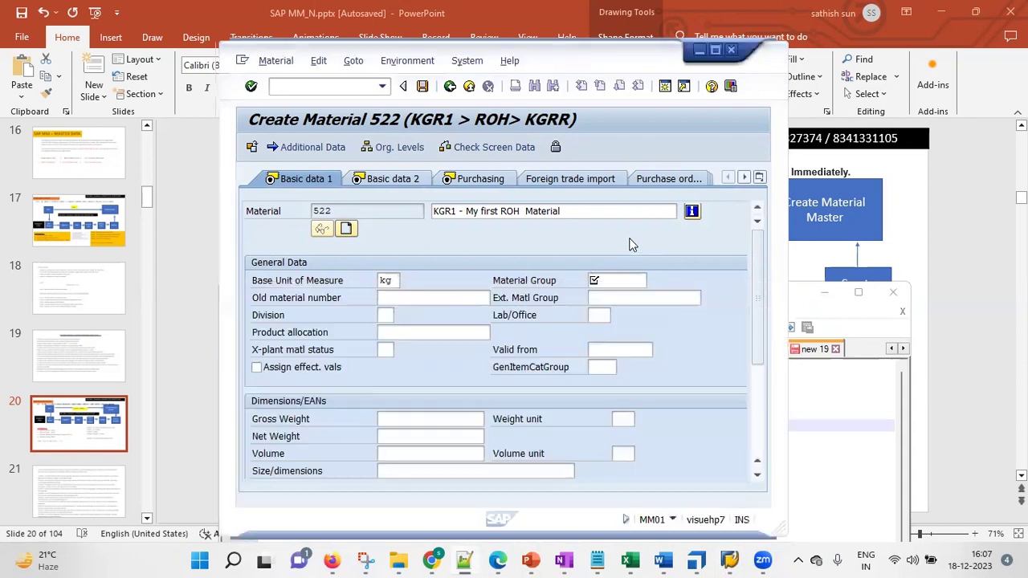
text(KGR1)
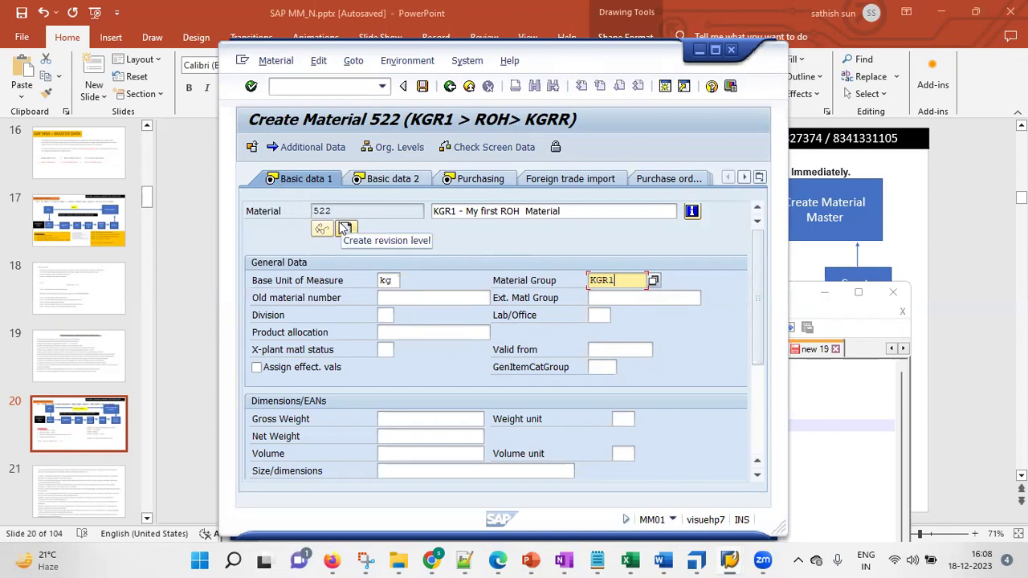
click(253, 87)
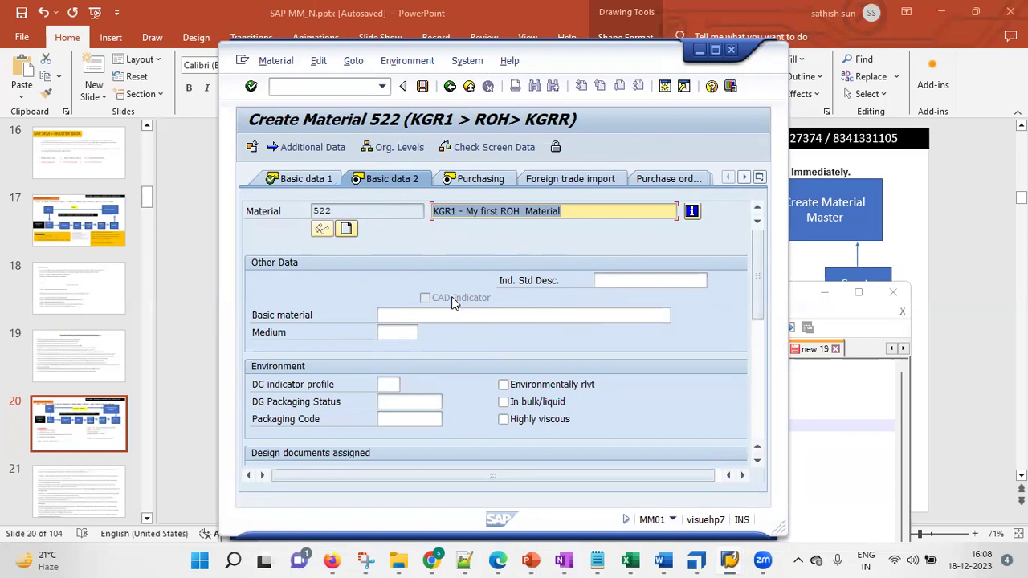
Enter purchasing group kgr on material 522's Purchasing view and confirm it
click(253, 95)
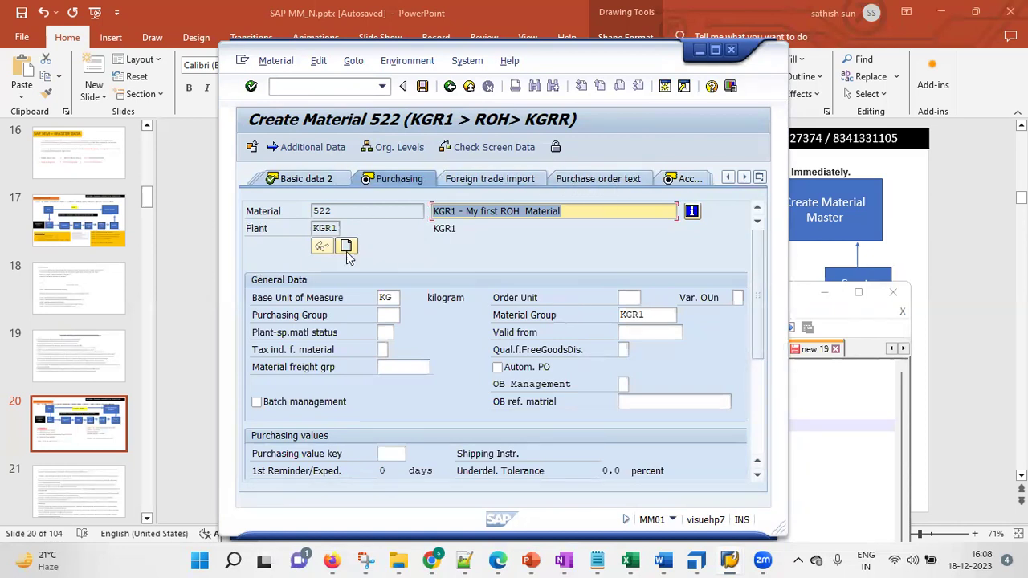
click(391, 316)
text(kgr)
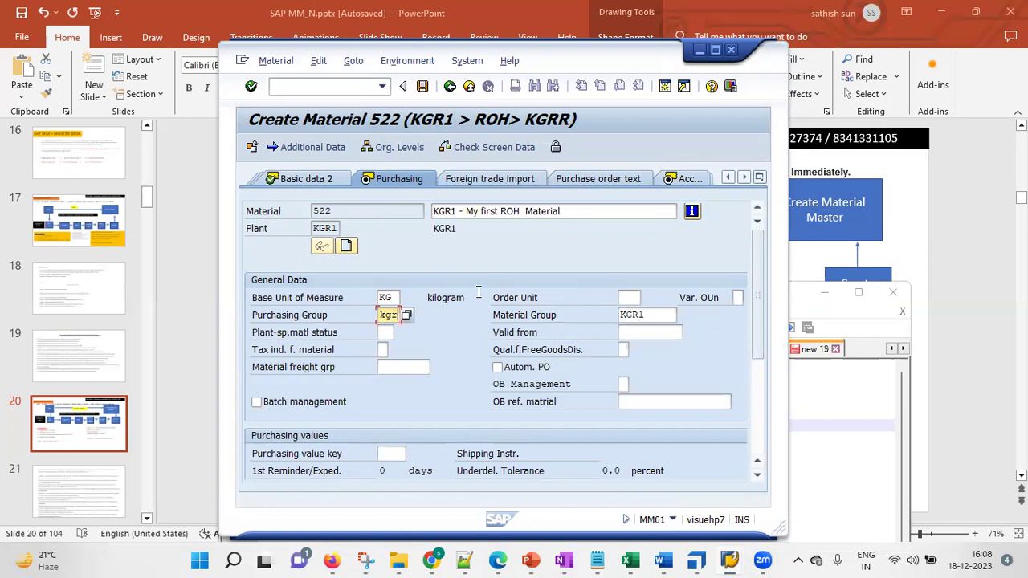
click(252, 87)
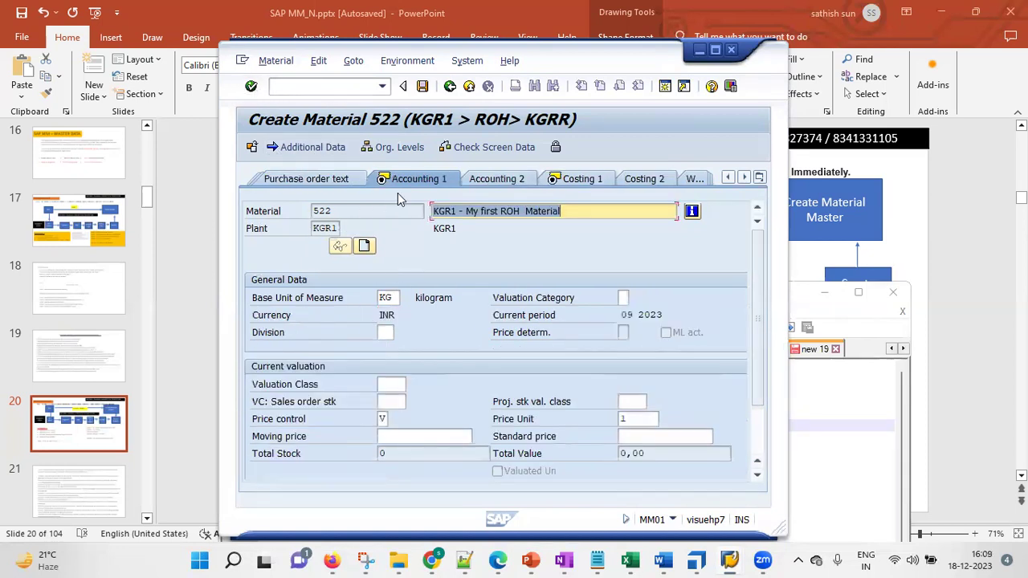
Choose valuation class 3000 (Raw materials Standard) from the Accounting 1 value list and confirm
click(729, 178)
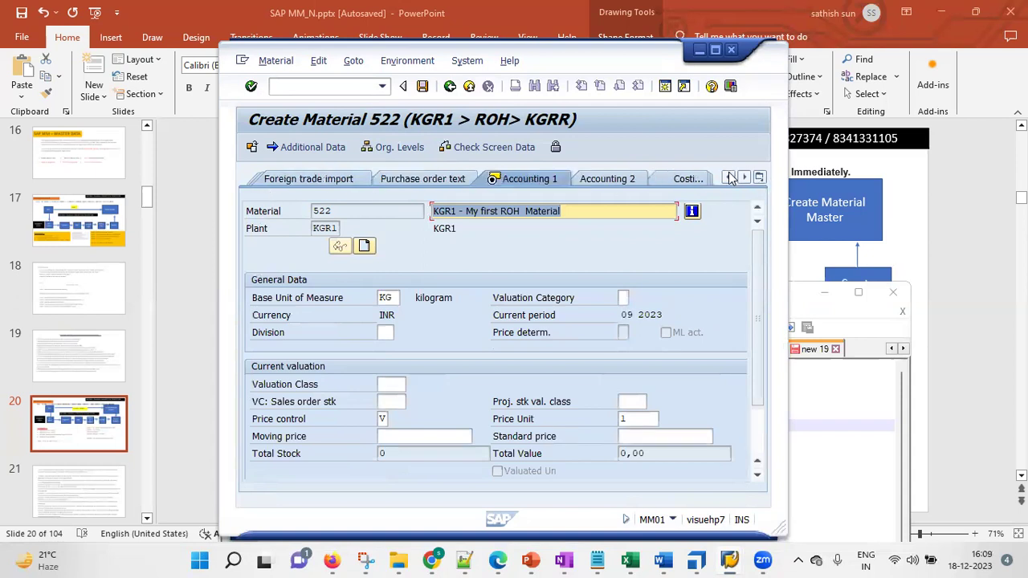
click(729, 177)
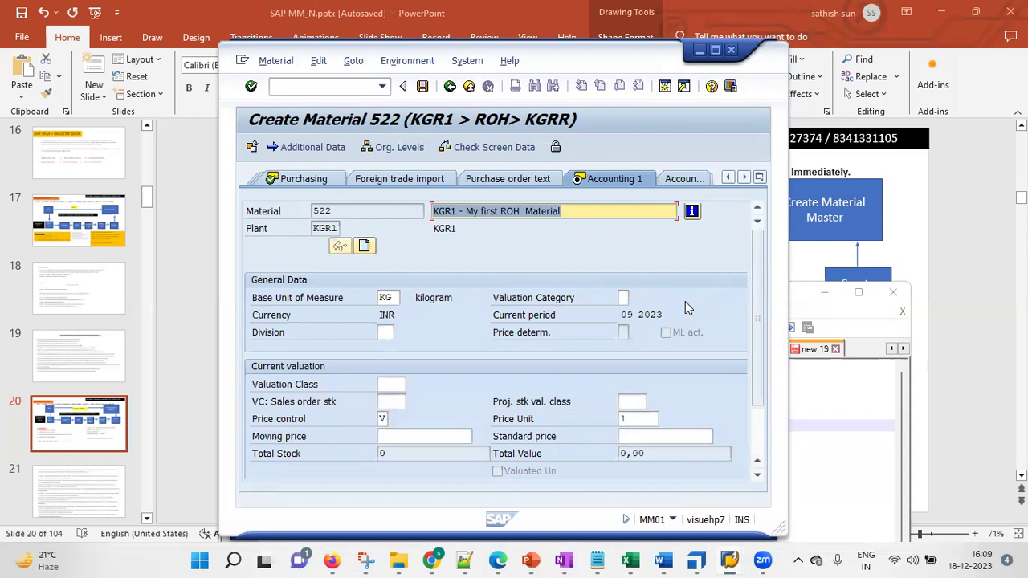
click(392, 297)
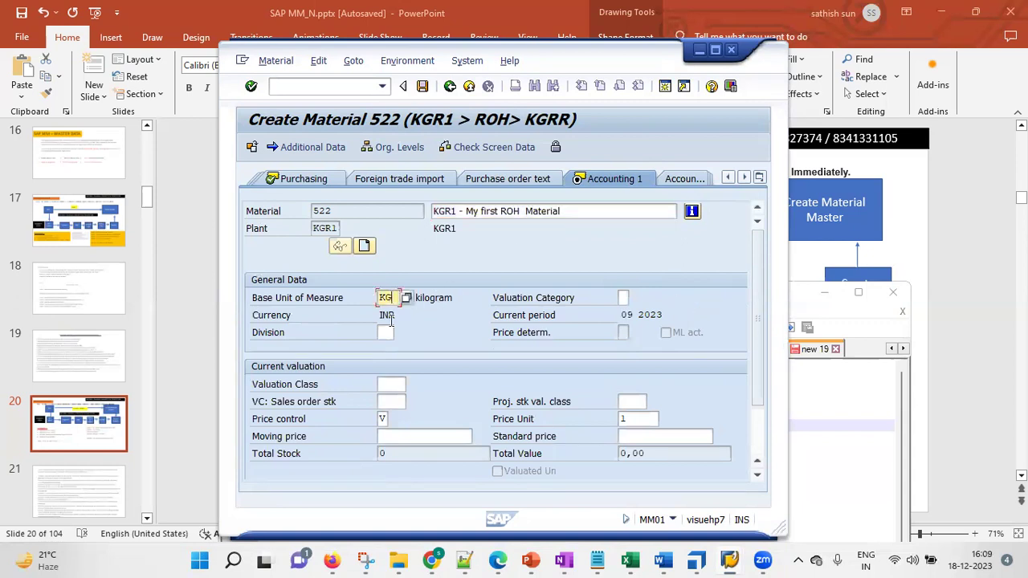
click(398, 384)
click(412, 384)
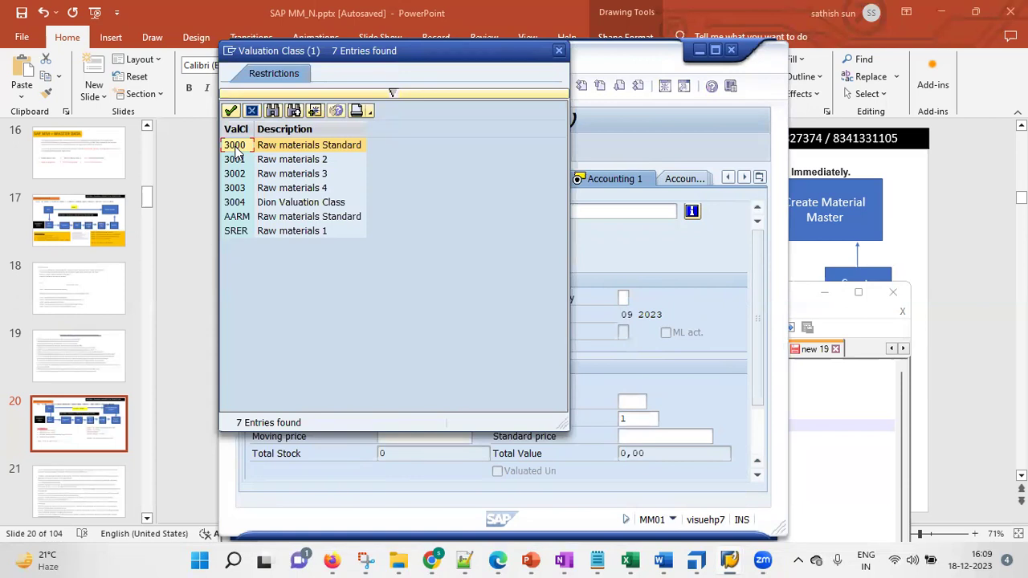
double_click(234, 148)
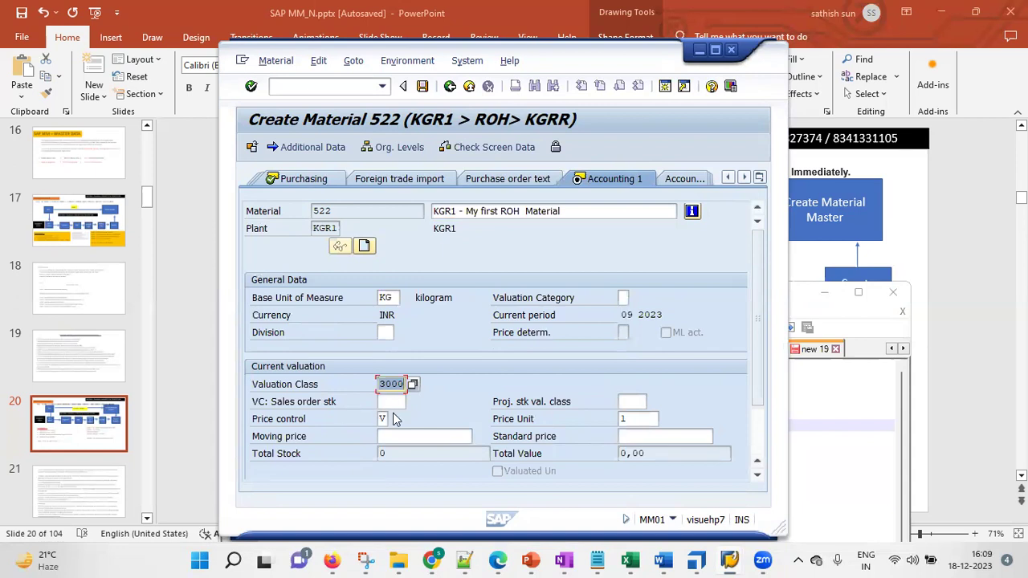
click(251, 86)
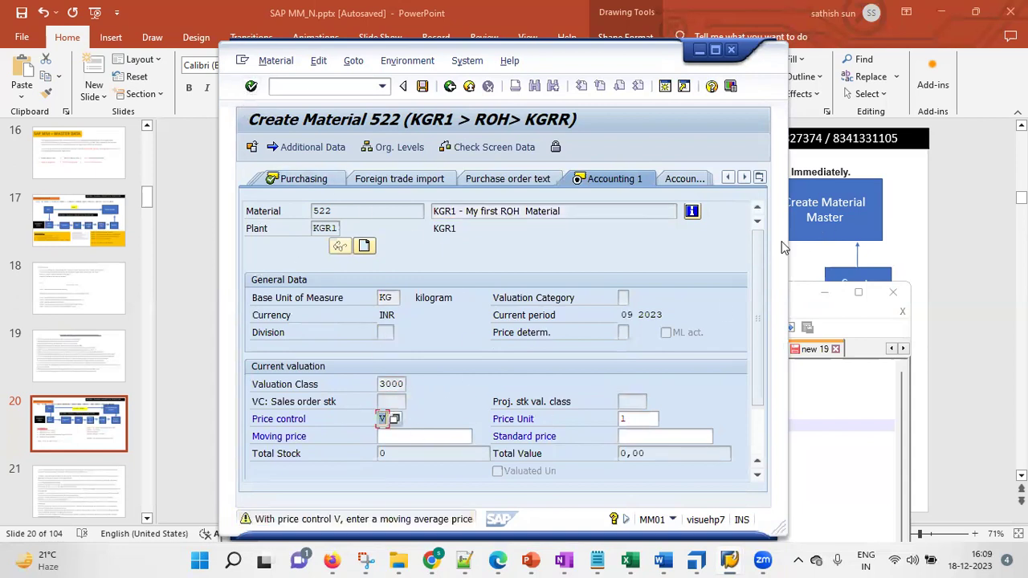
Switch price control to S (Standard price) in Accounting 1
drag(759, 269, 761, 326)
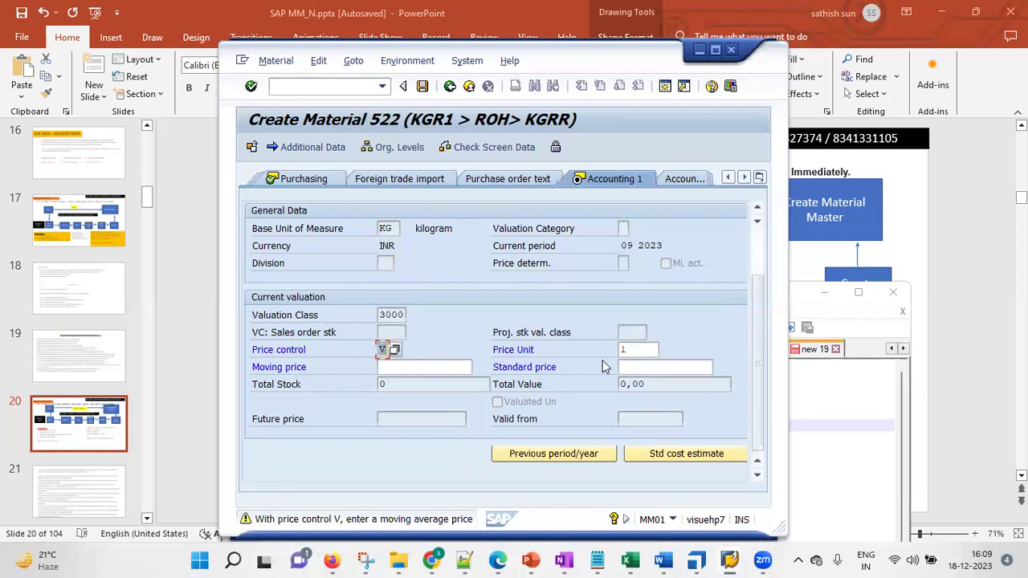
click(396, 350)
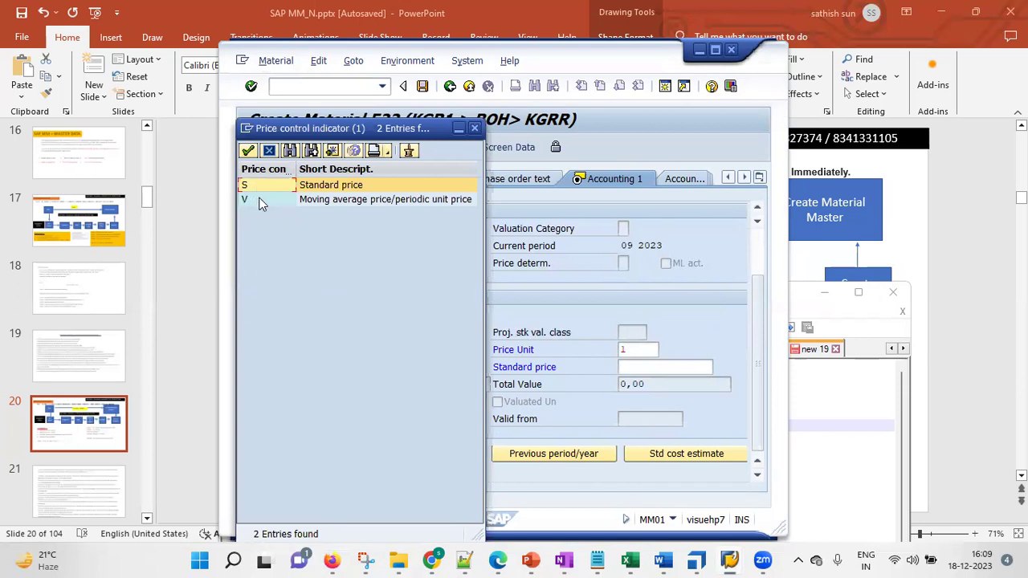
click(474, 129)
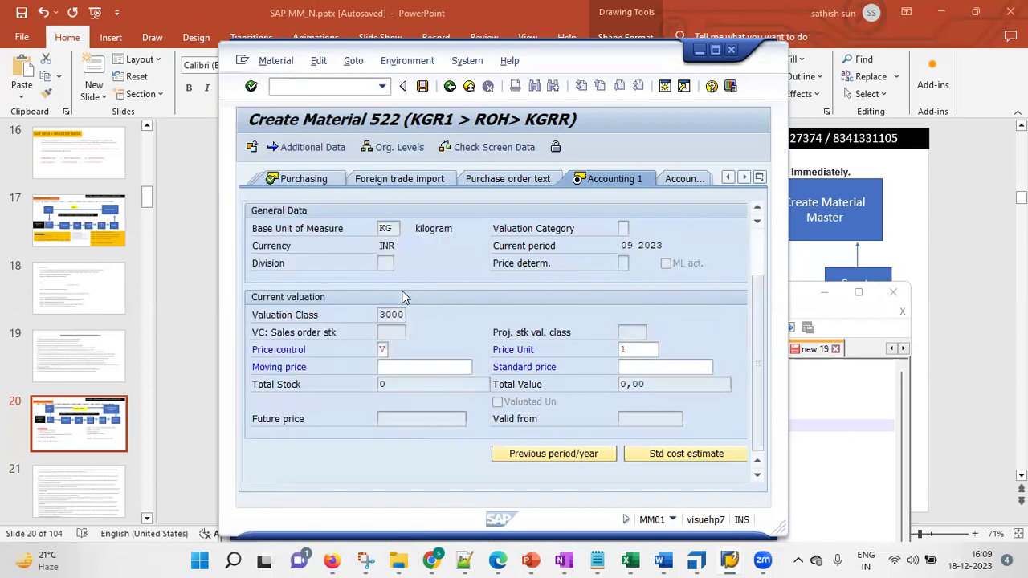
click(393, 367)
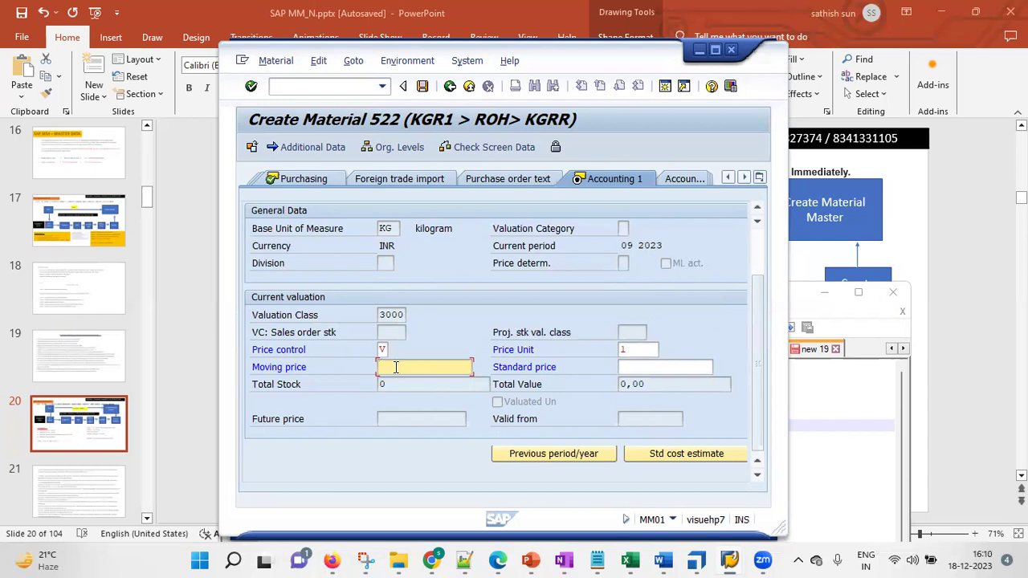
text(10)
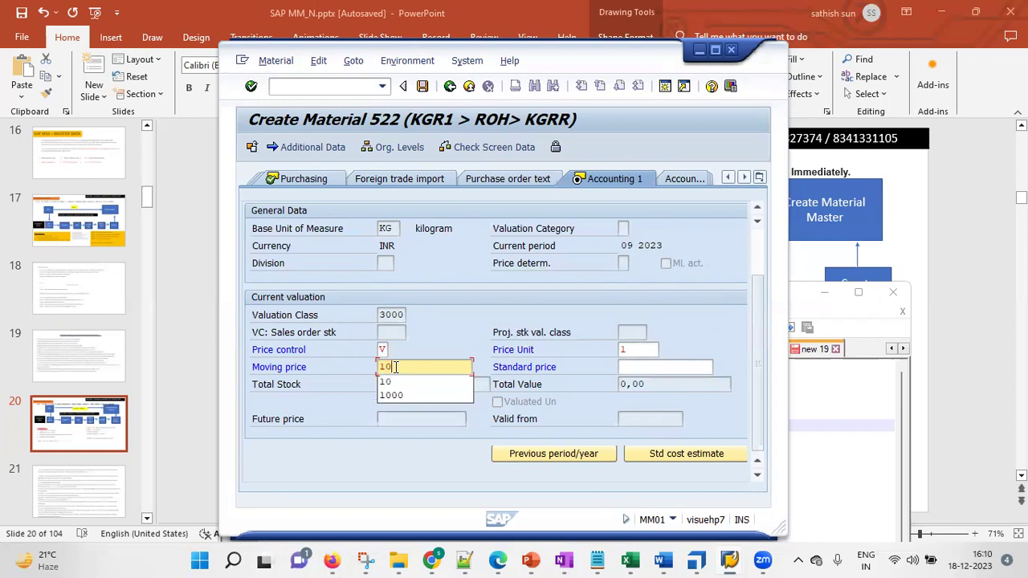
click(393, 367)
click(395, 352)
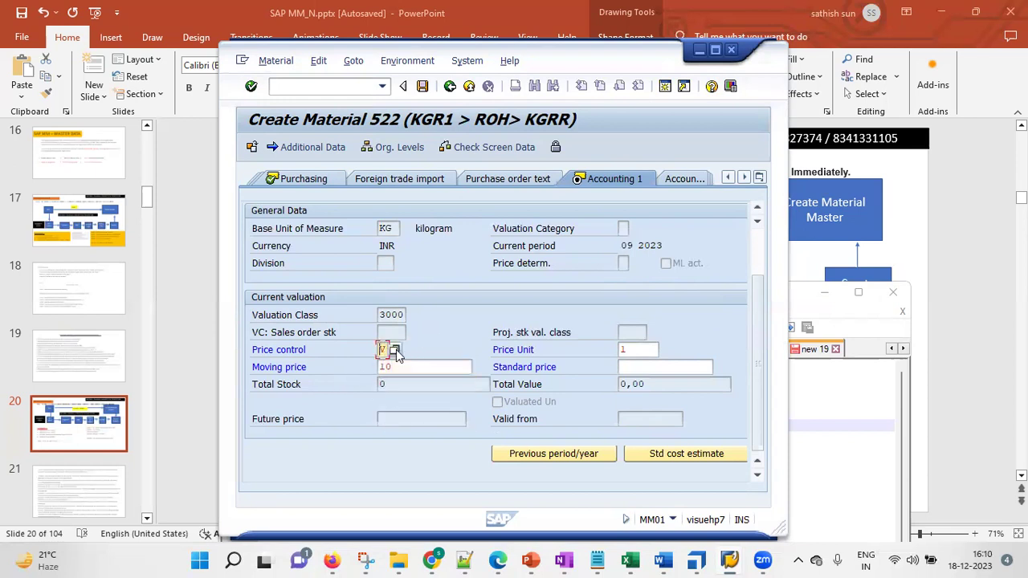
click(395, 351)
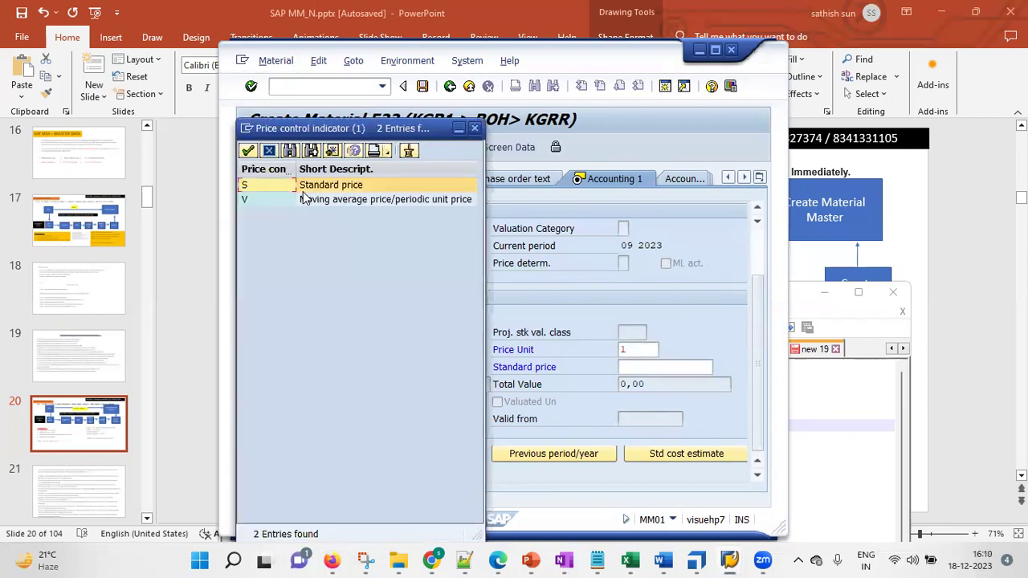
double_click(318, 185)
Clear the moving price, enter a standard price of 10, and confirm
drag(423, 366, 344, 374)
key(BackSpace)
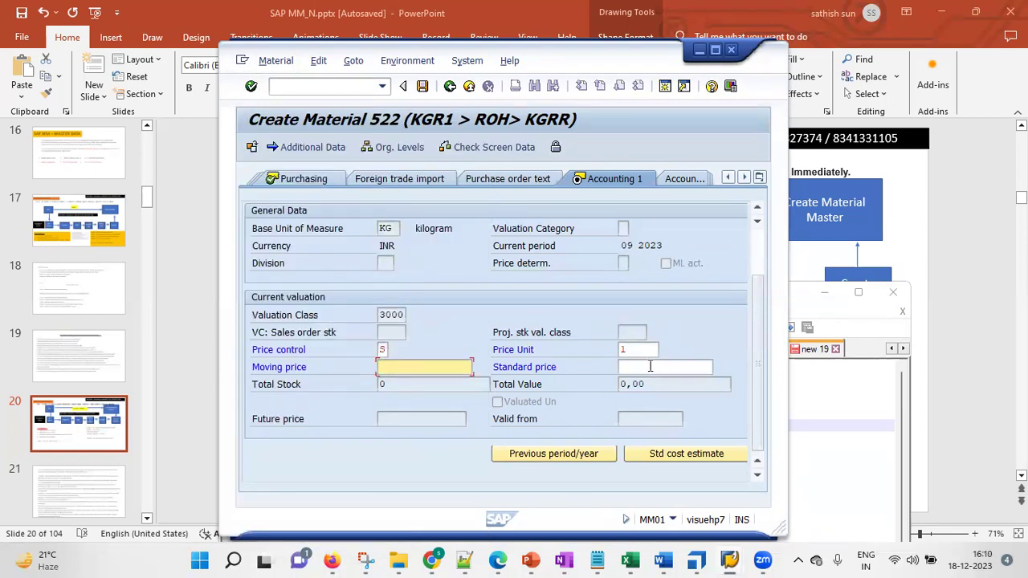
click(651, 366)
text(10)
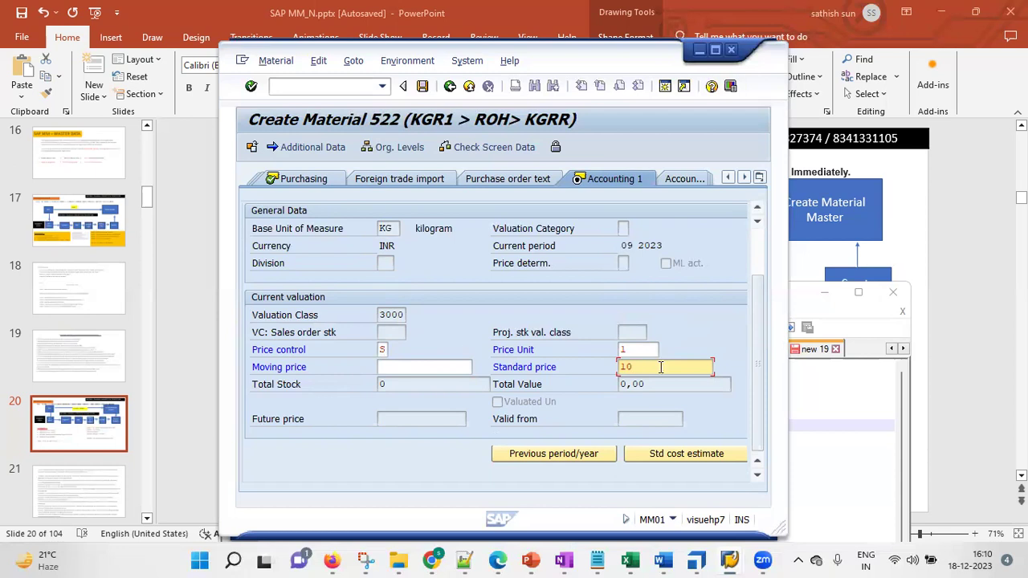
click(252, 86)
click(252, 86)
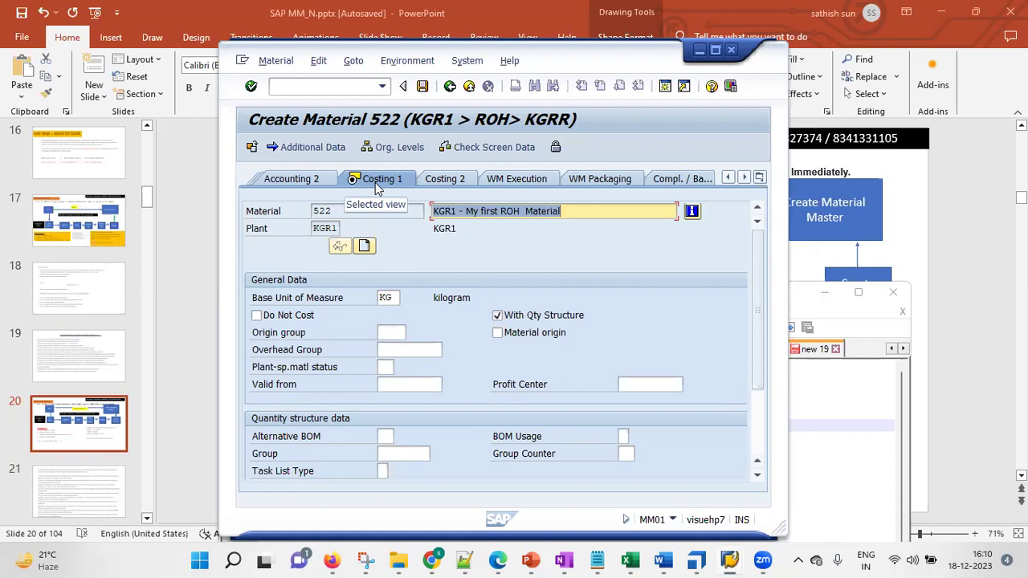
Jump to Basic data 1 and back to Costing 1 via the view list, then continue past the last screen
click(728, 178)
click(728, 177)
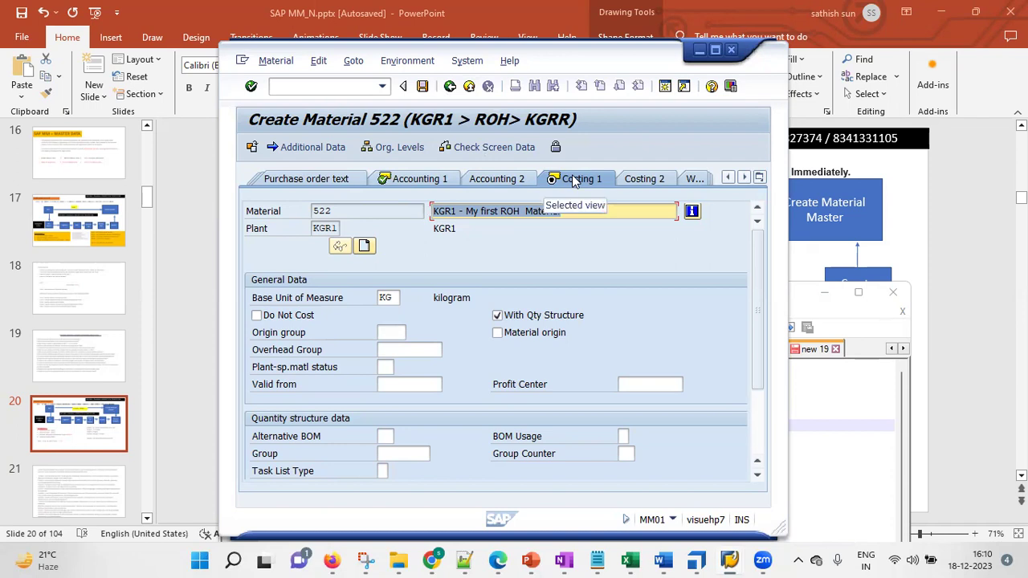
click(760, 178)
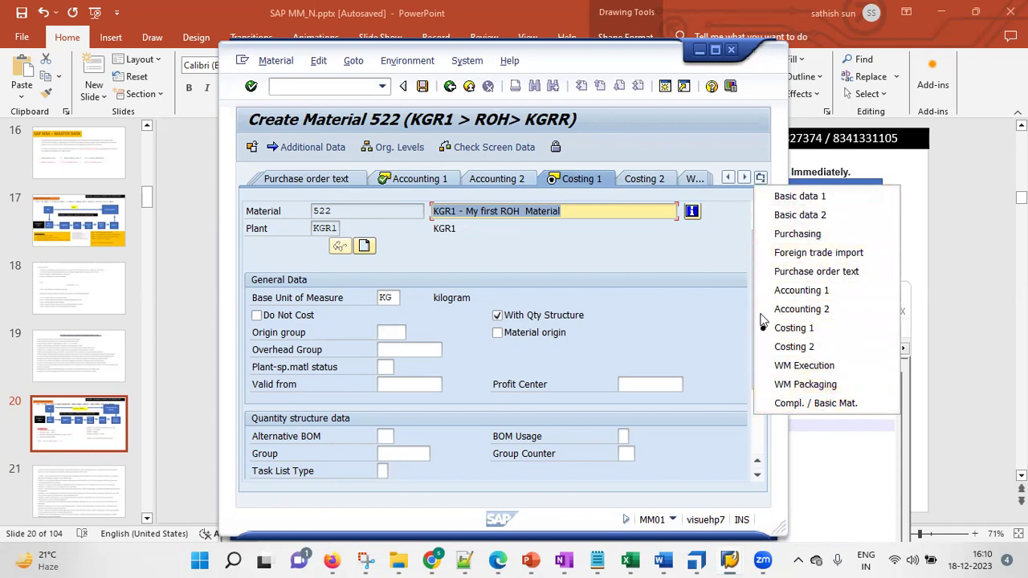
click(807, 199)
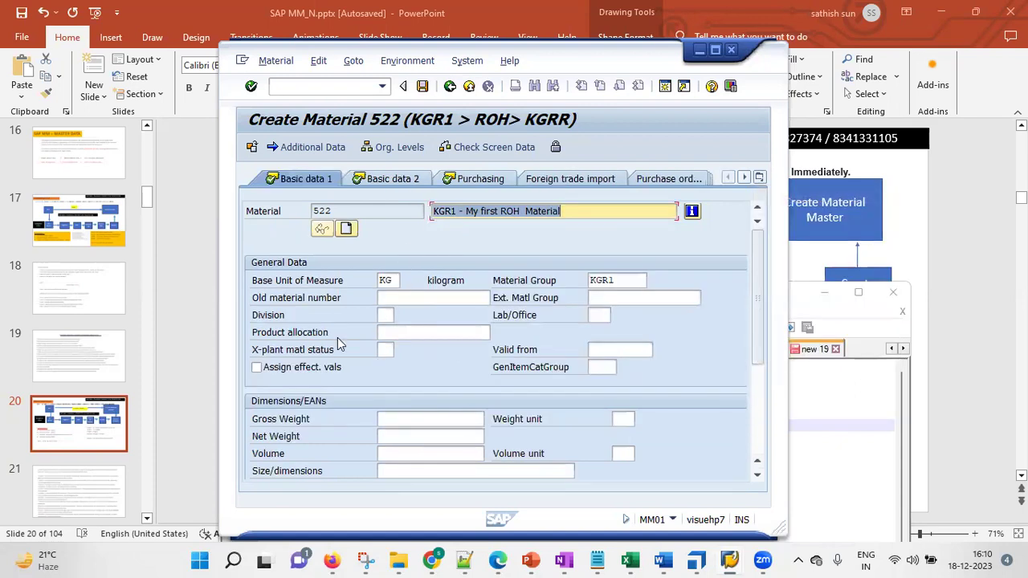
click(760, 177)
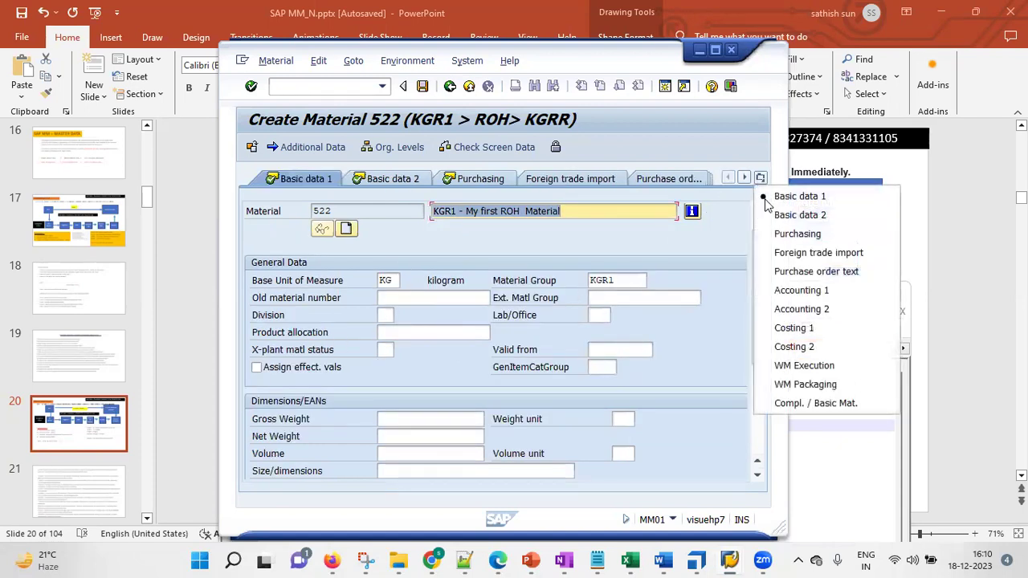
click(791, 328)
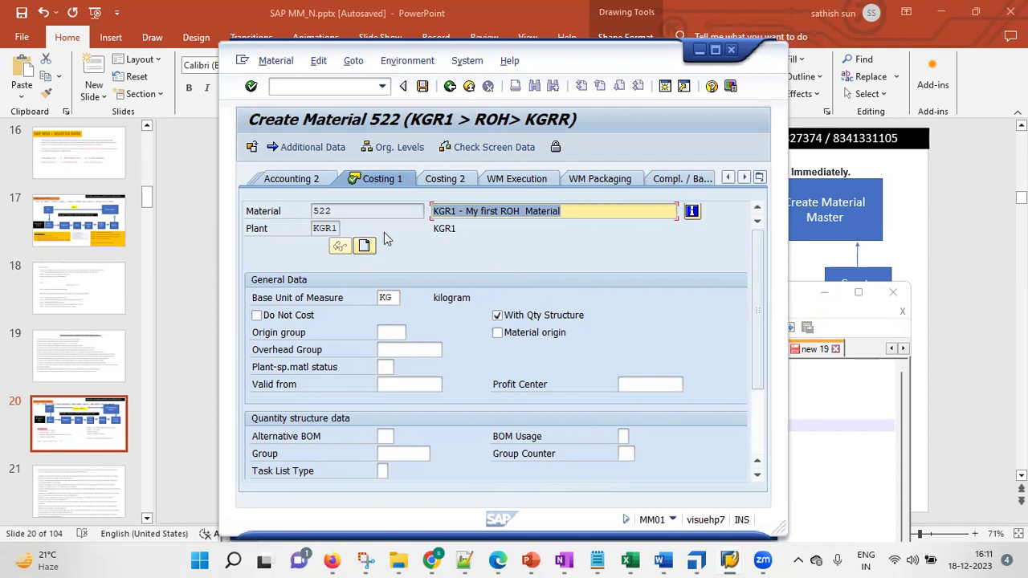
click(250, 86)
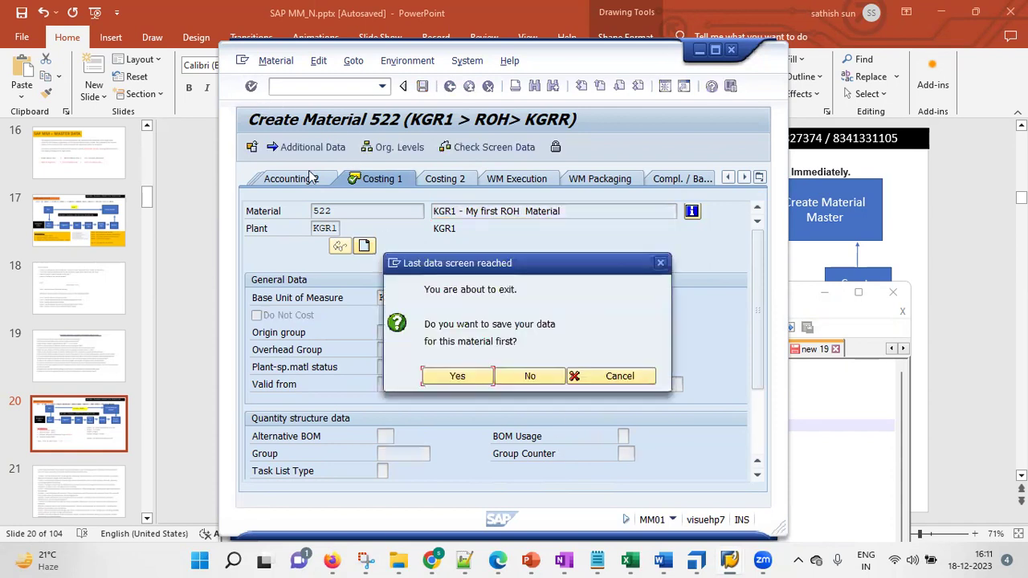
Save material 522 and review the 'Material 522 created' message details
click(446, 379)
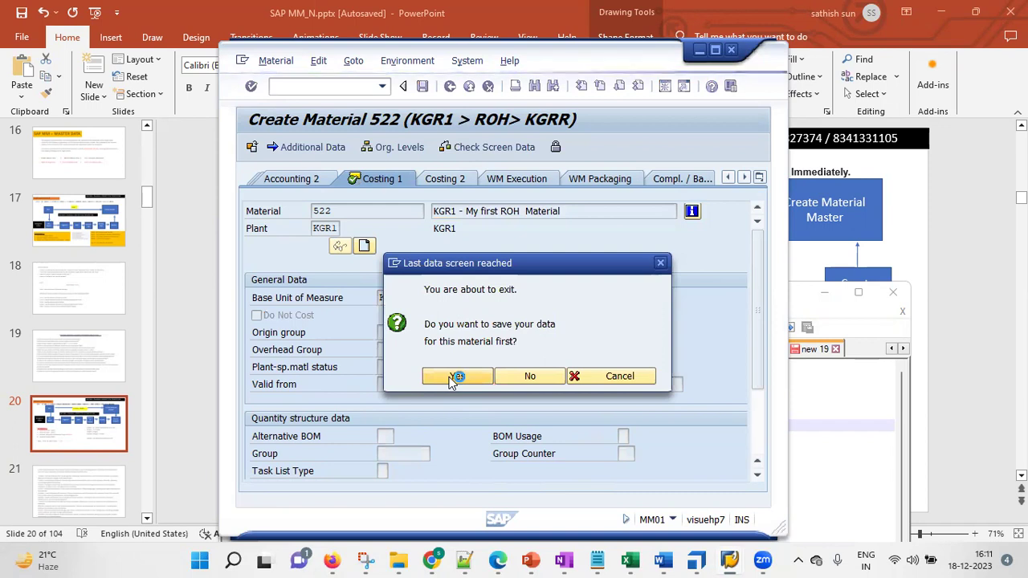
double_click(319, 519)
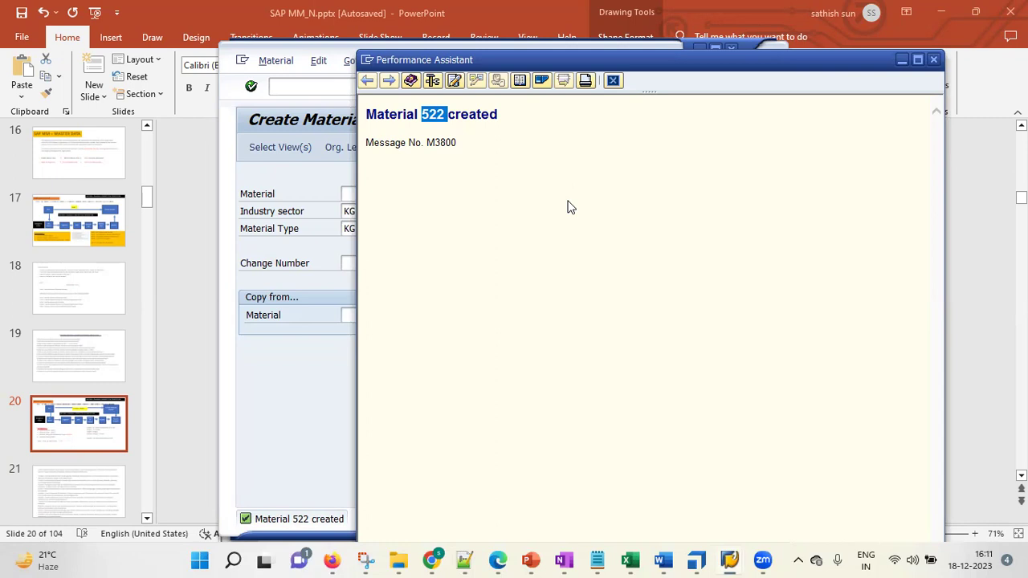
click(932, 59)
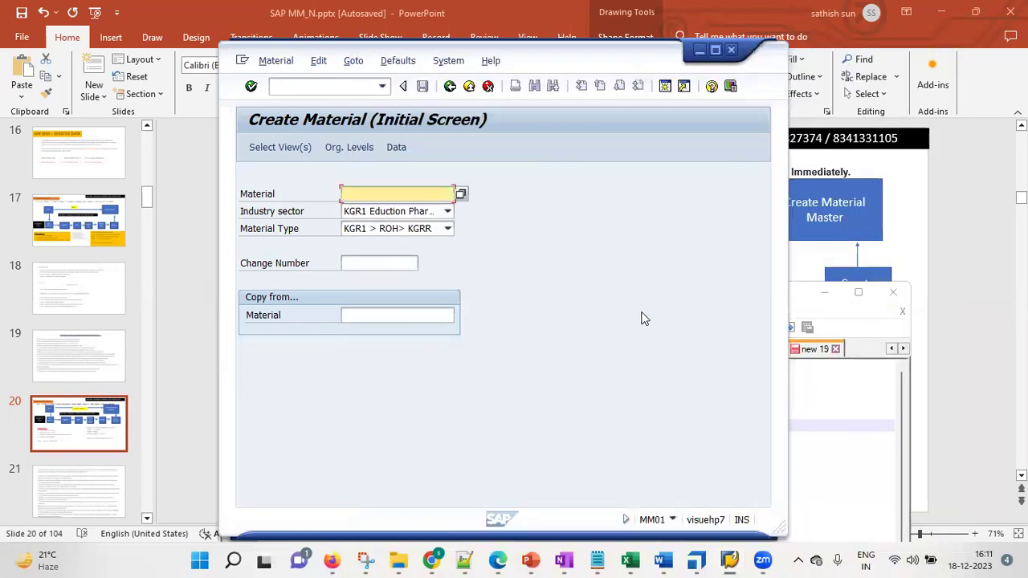
Bring up the SAP MM_N slide and highlight the MM02 To Change line
mouse_move(539, 560)
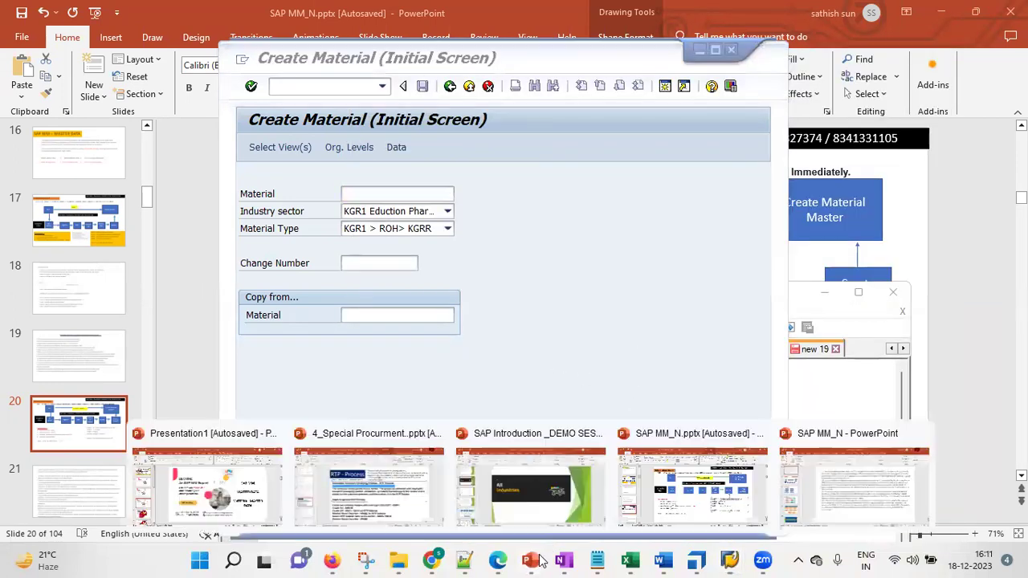
click(692, 481)
drag(683, 371, 748, 369)
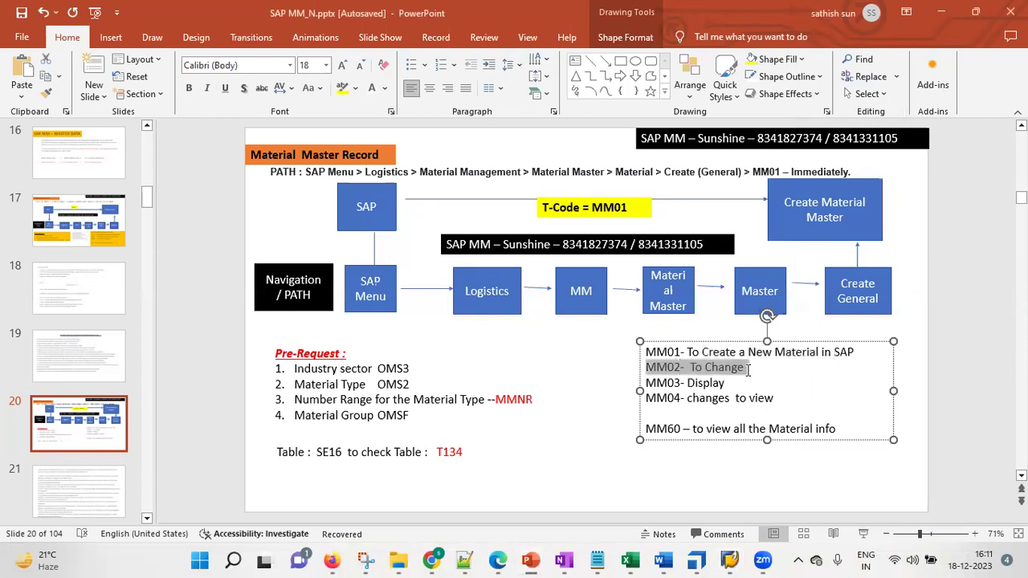
Start MM02 (Change Material) for material 522
click(941, 12)
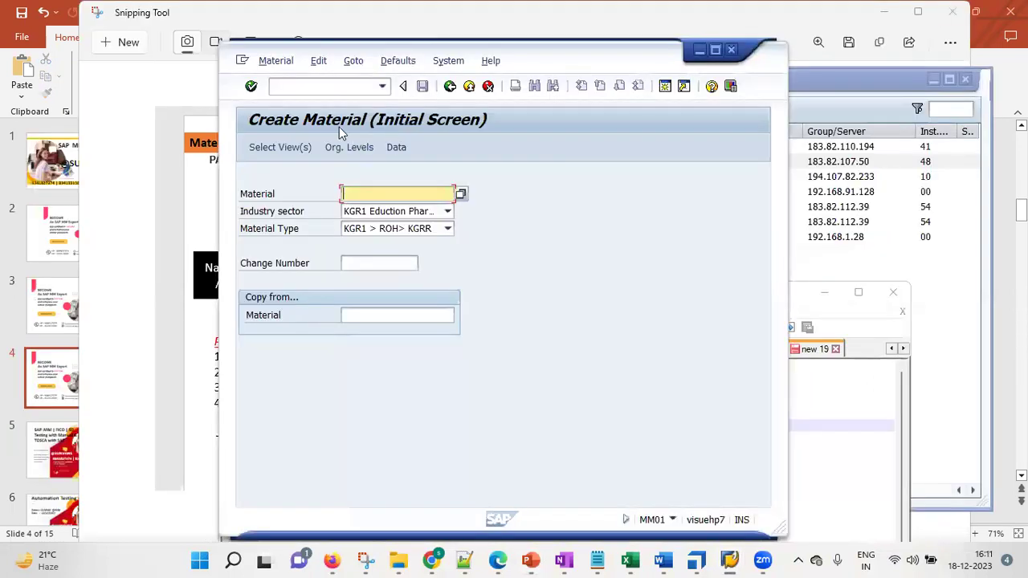
click(334, 87)
text(mm)
text(mm02)
key(Return)
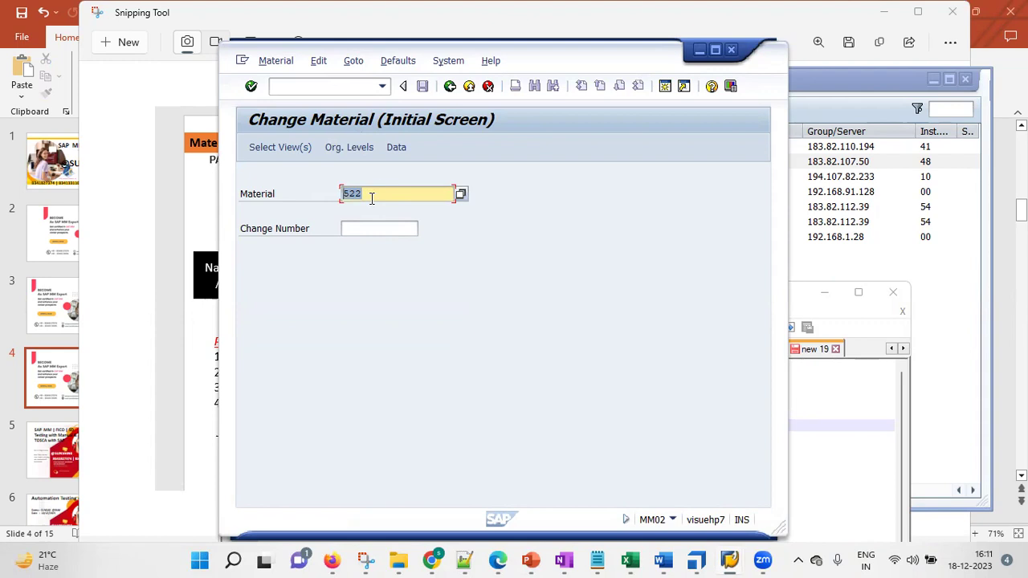
text(522)
Select Basic Data 1, Basic Data 2, Purchasing, Accounting 1 and Costing 1 views for plant ksr1
click(293, 151)
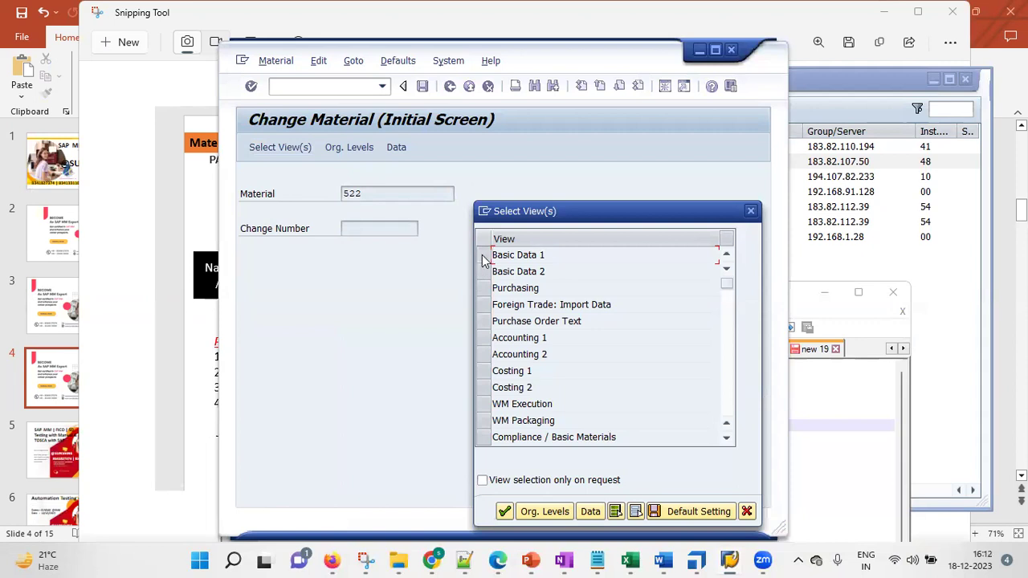
click(483, 256)
click(482, 272)
click(483, 288)
click(482, 337)
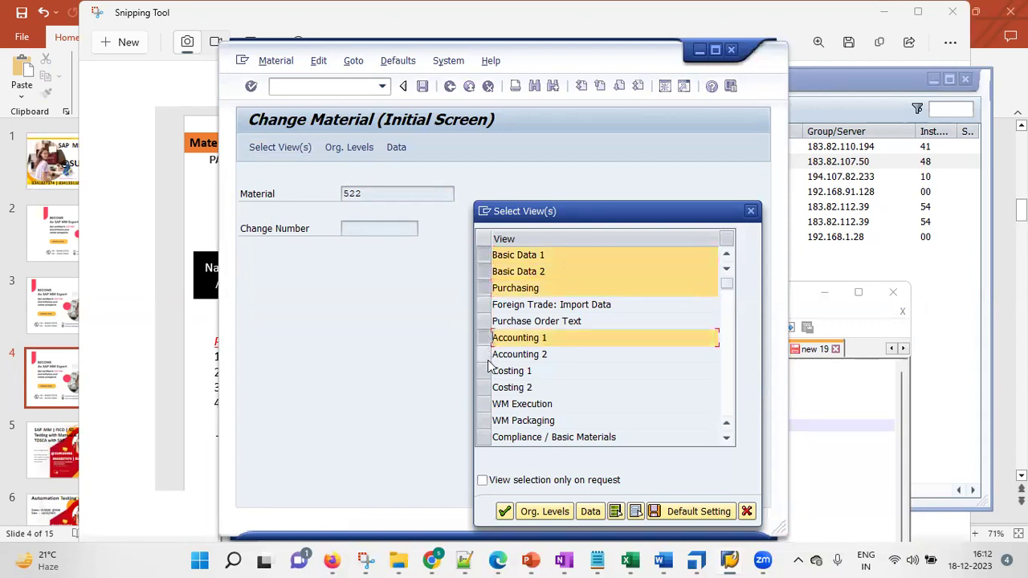
click(483, 370)
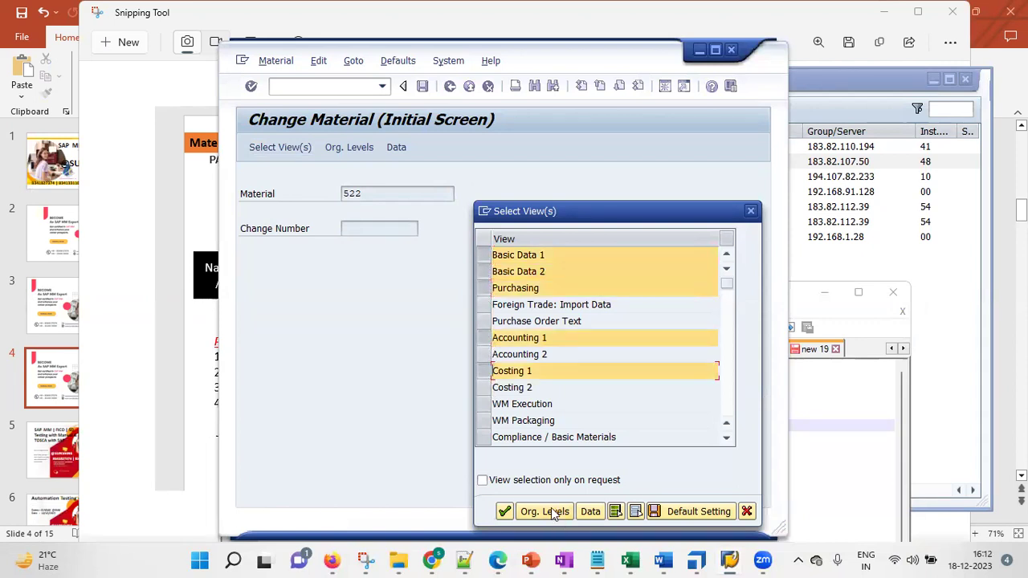
click(544, 511)
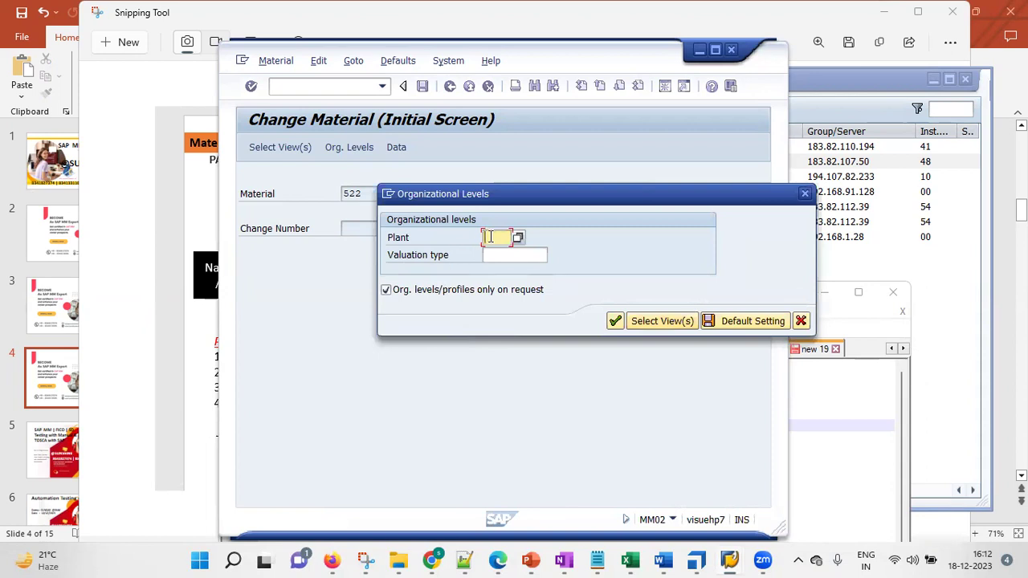
text(ksr1)
key(Return)
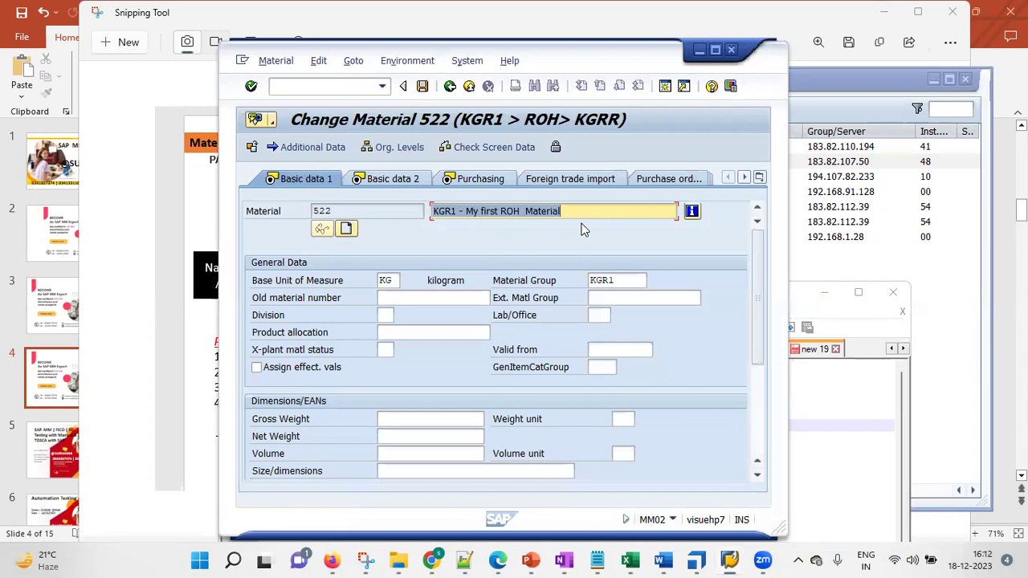
Append '- New' to the description, save, and check the 'Material 522 changed' message
click(587, 211)
text(- New)
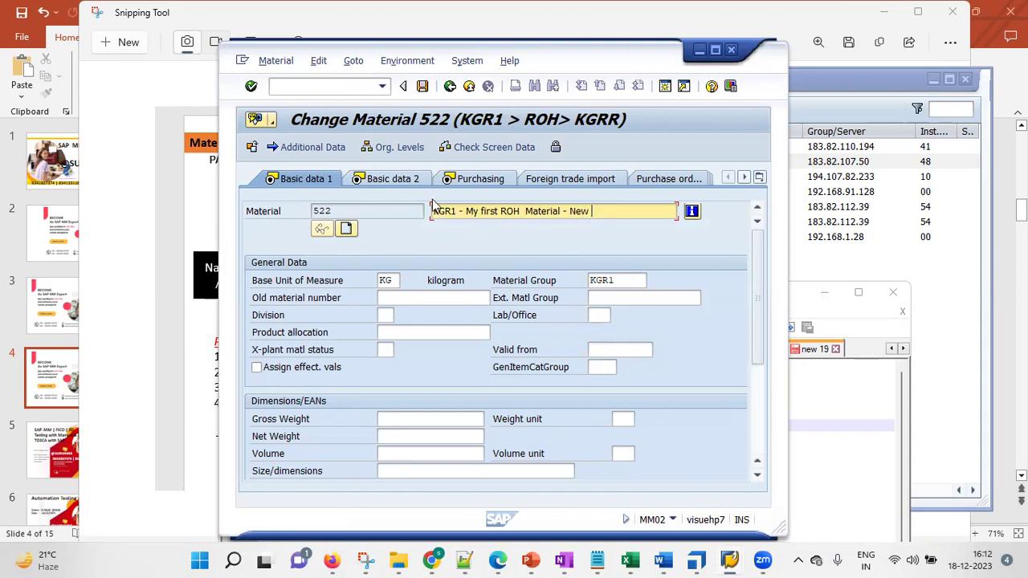
click(422, 87)
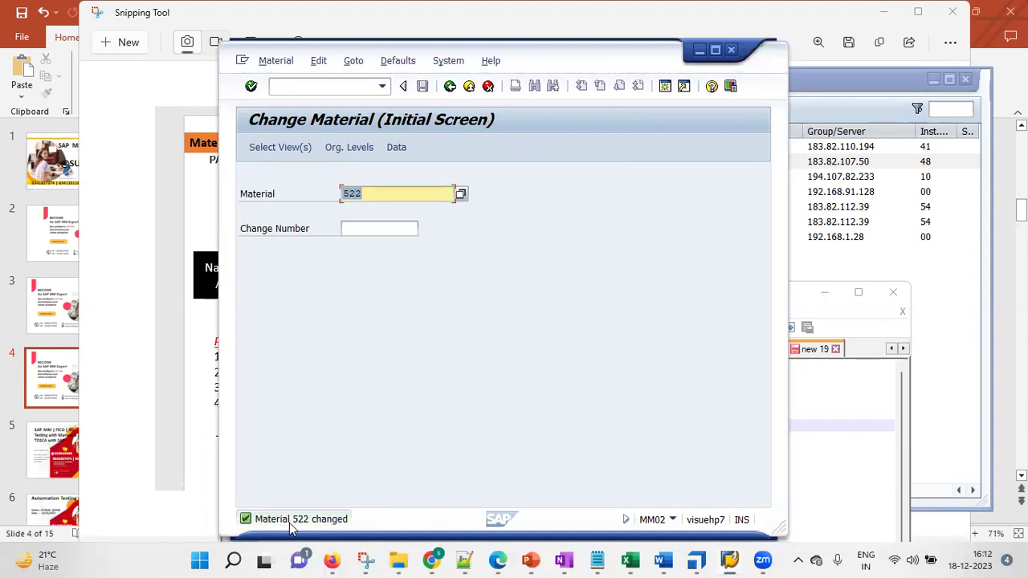
double_click(290, 520)
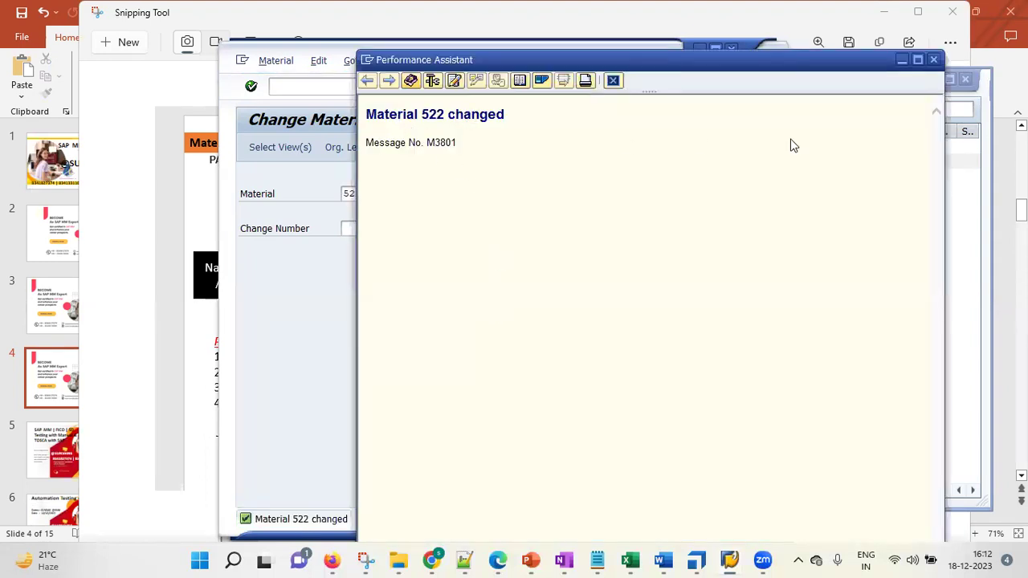
click(934, 61)
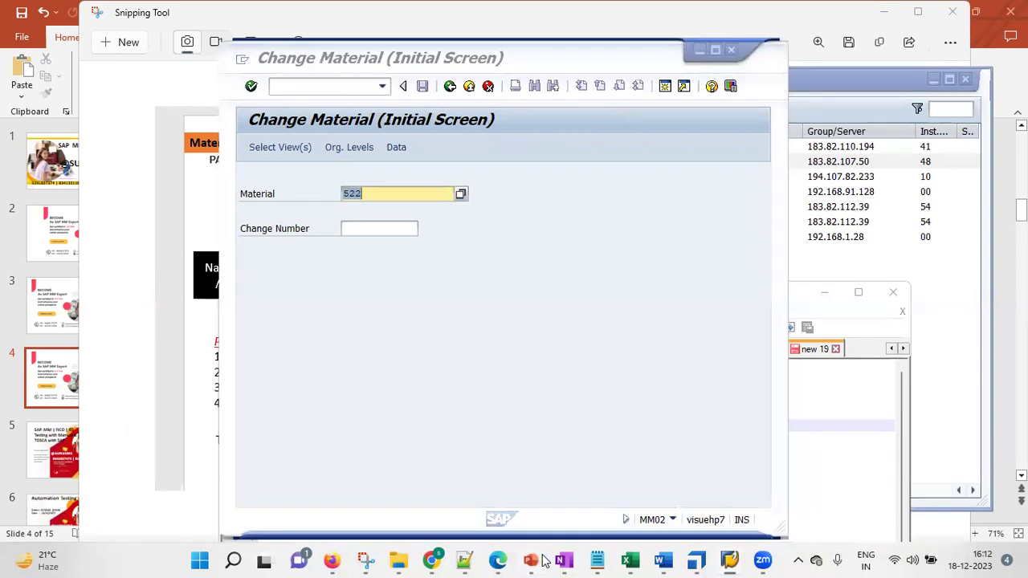
Glance at the SAP MM_N slide, then return to SAP's command field
mouse_move(531, 560)
click(702, 498)
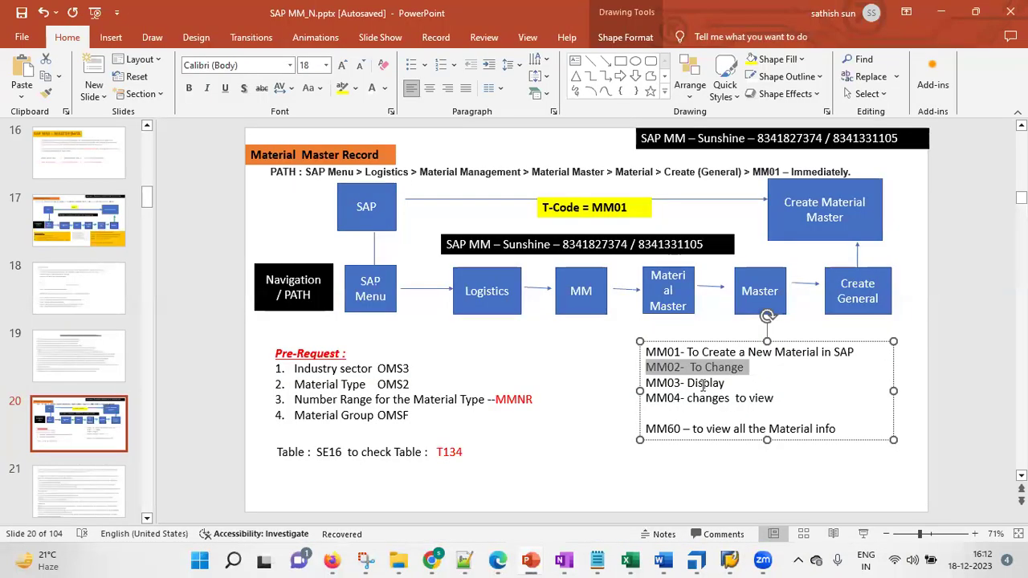
click(941, 12)
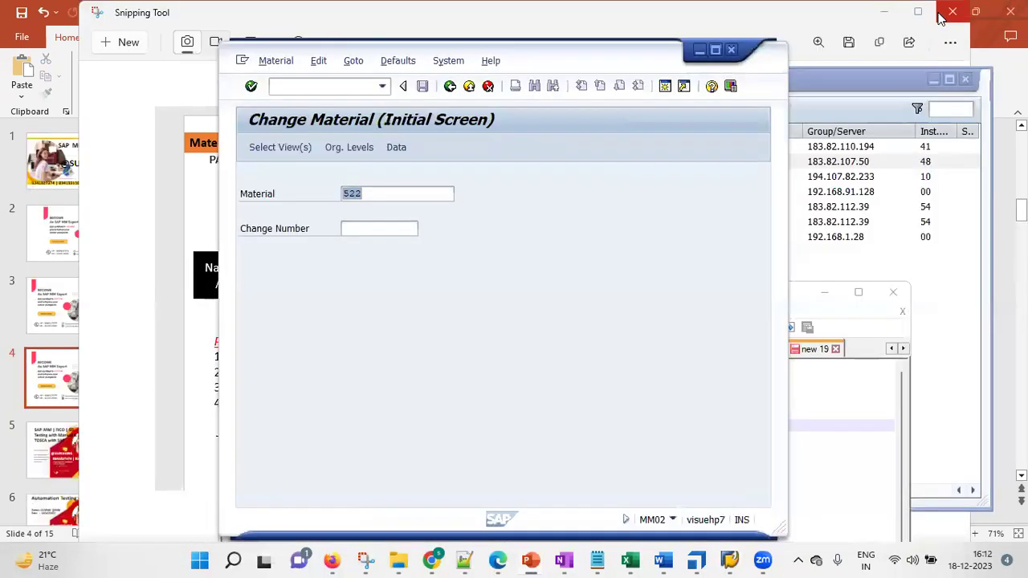
click(342, 86)
Start MM03 (Display Material) for material 522
text(/nmm03)
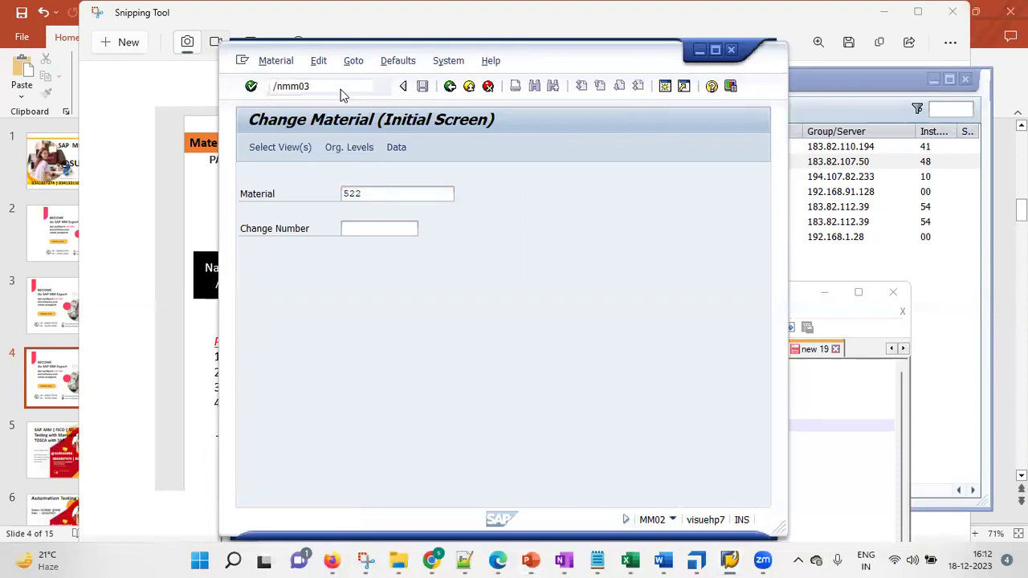
key(Return)
click(375, 198)
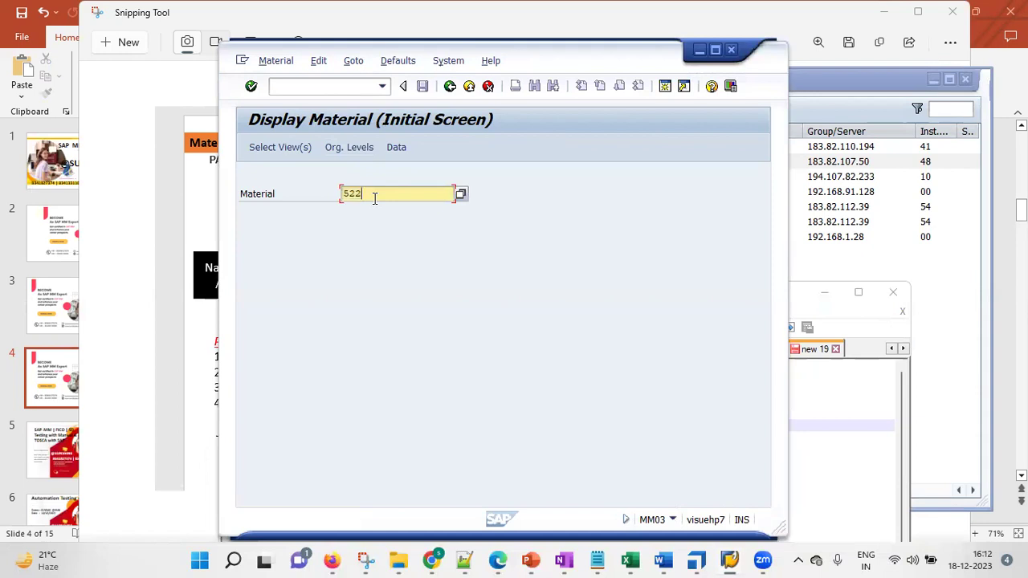
key(Return)
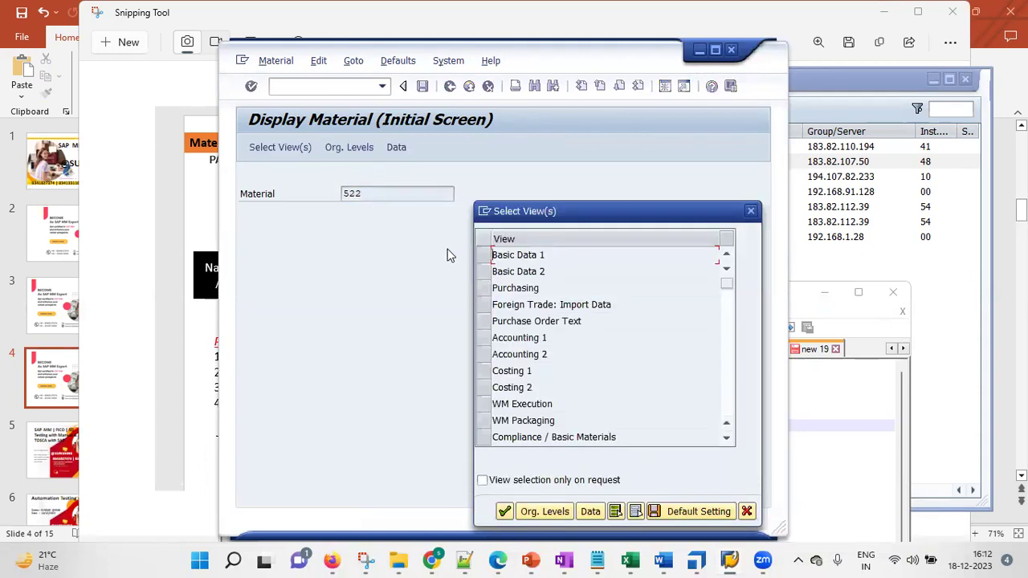
Select Basic Data 1, Basic Data 2, Purchasing, Accounting 1 and Costing 1 views for plant kgr1
click(482, 255)
click(482, 273)
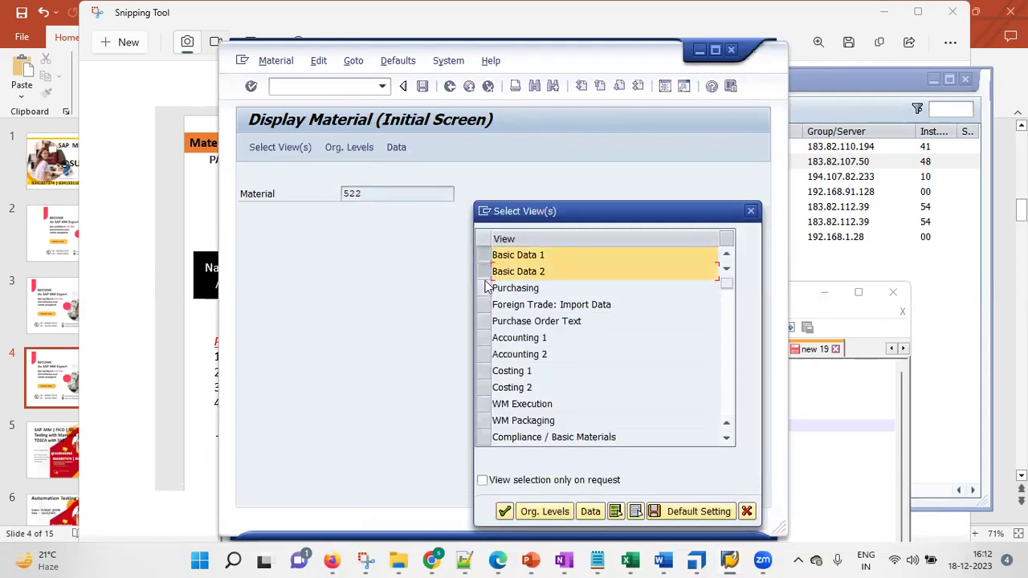
click(483, 287)
click(483, 337)
click(483, 370)
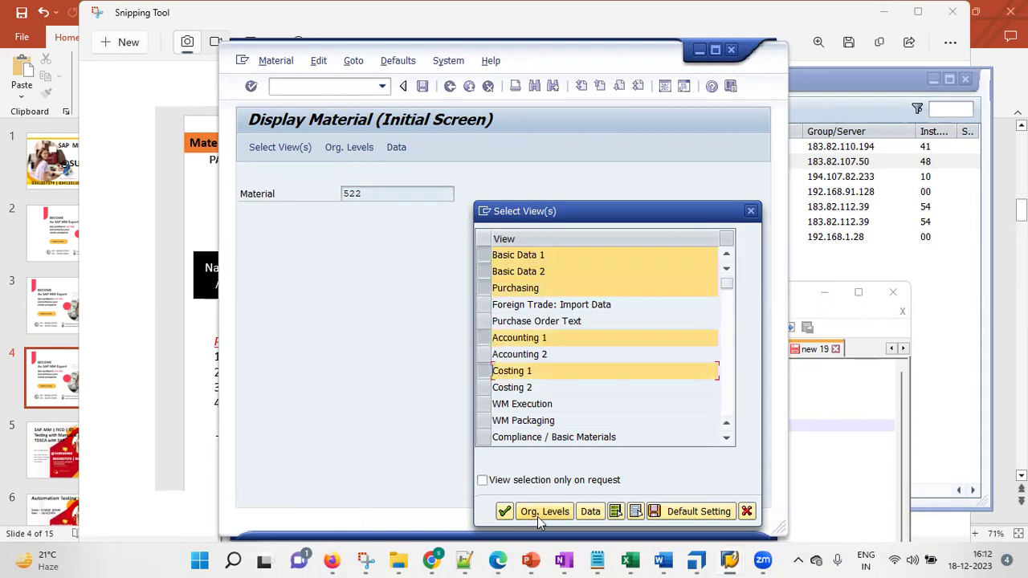
click(538, 512)
text(kgr1)
key(Return)
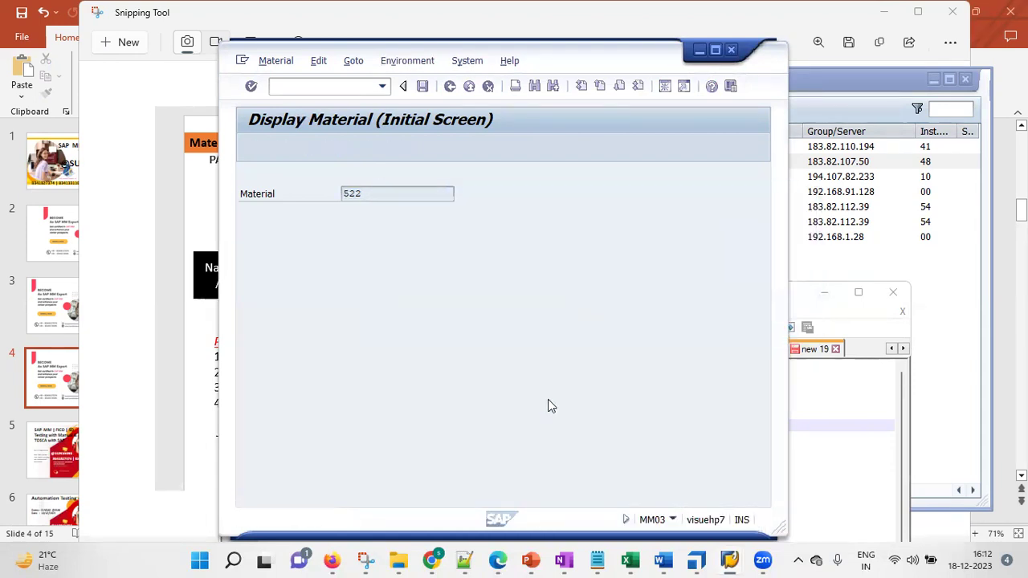
Check the '- New' description, then review Basic data 2, Purchasing and Accounting 1 views
click(387, 281)
click(623, 209)
click(615, 365)
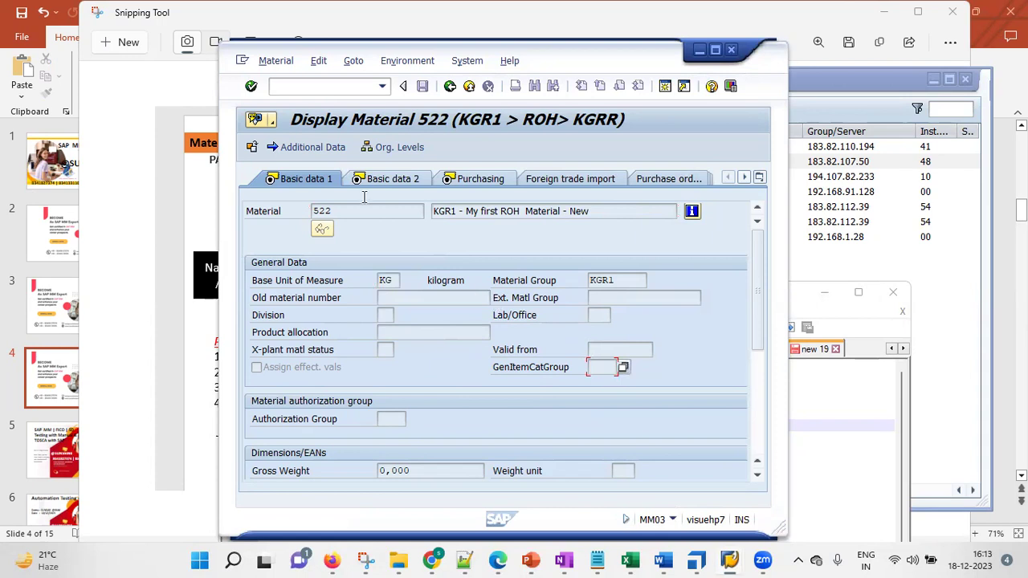
click(384, 180)
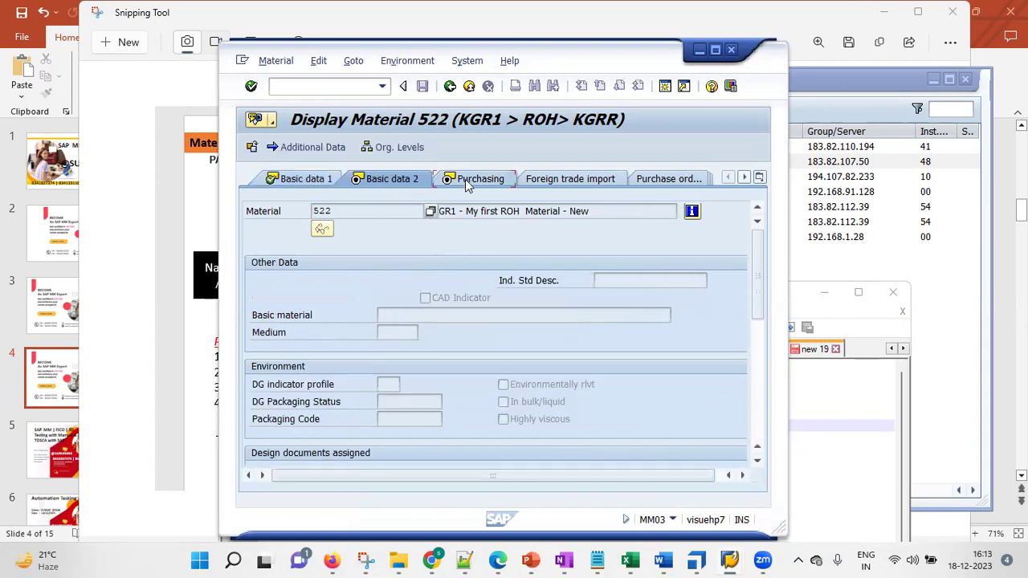
click(468, 183)
click(674, 179)
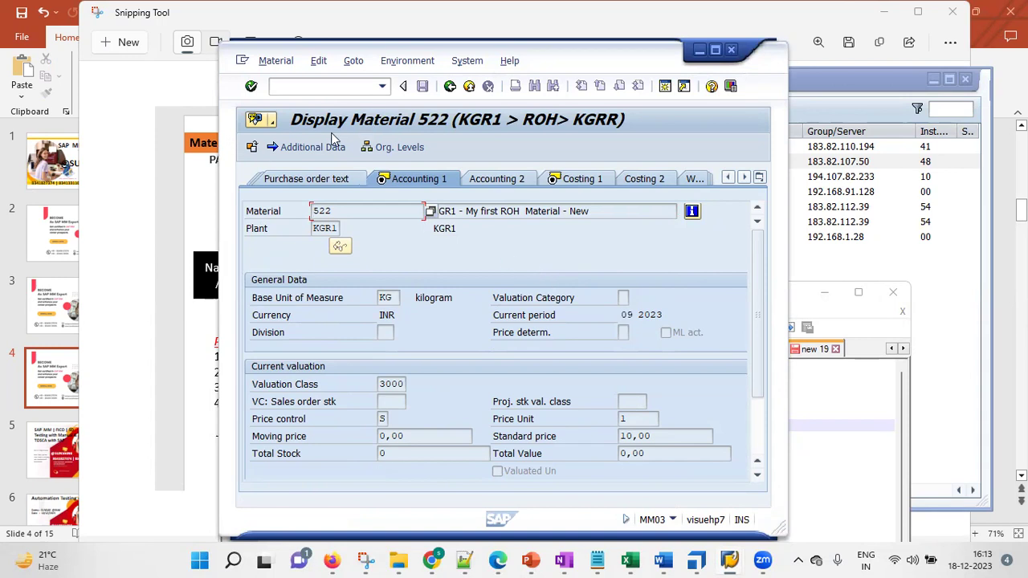
click(287, 133)
Clear the MM02 line highlight on the SAP MM_N slide and return to SAP
mouse_move(530, 560)
click(696, 495)
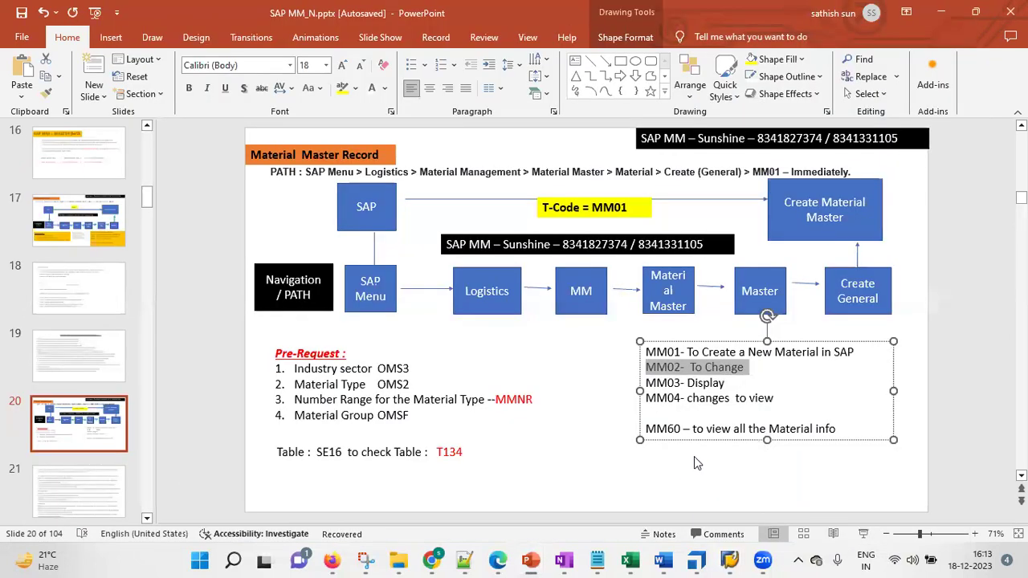
click(684, 398)
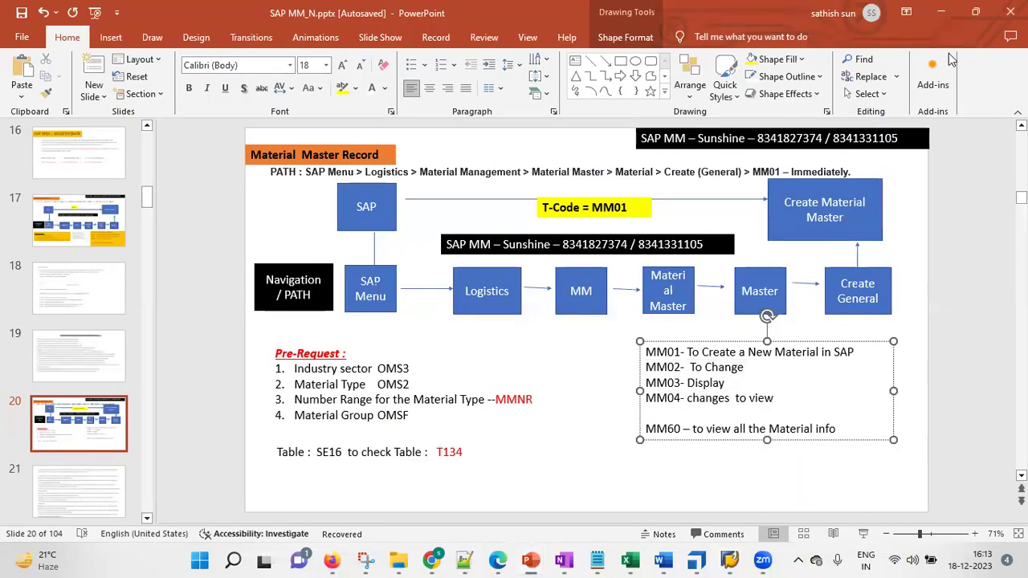
click(941, 11)
Run MM04 and list the change documents for material 522
click(317, 84)
text(m04)
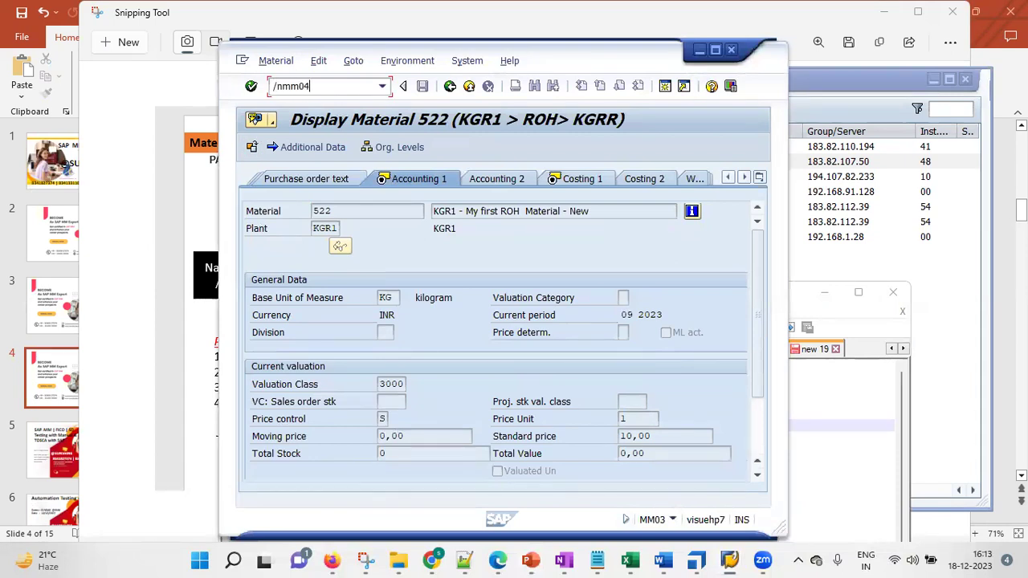
key(Return)
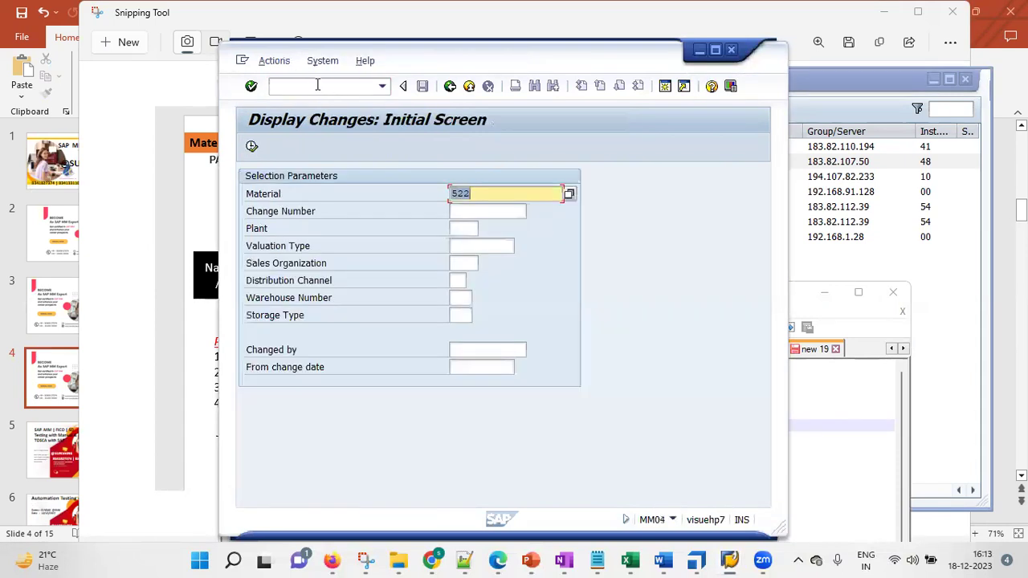
drag(486, 194, 445, 197)
click(252, 148)
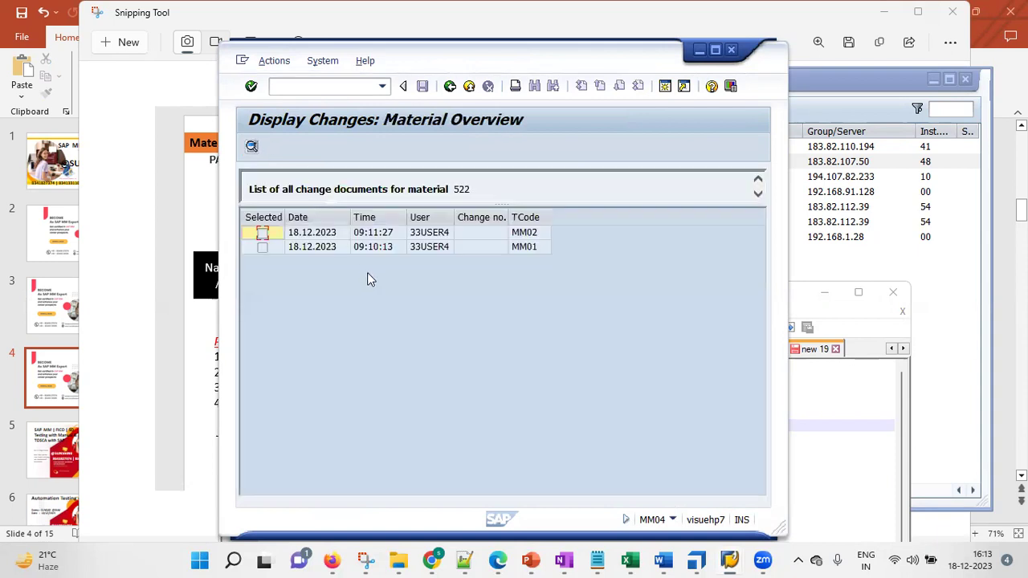
Open the details of the MM02 change record
click(535, 247)
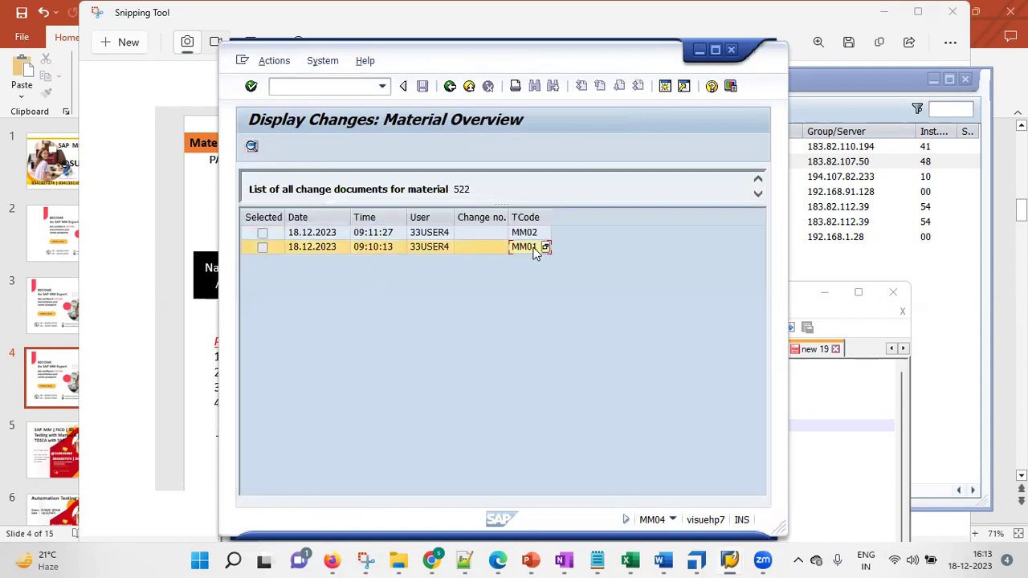
click(532, 234)
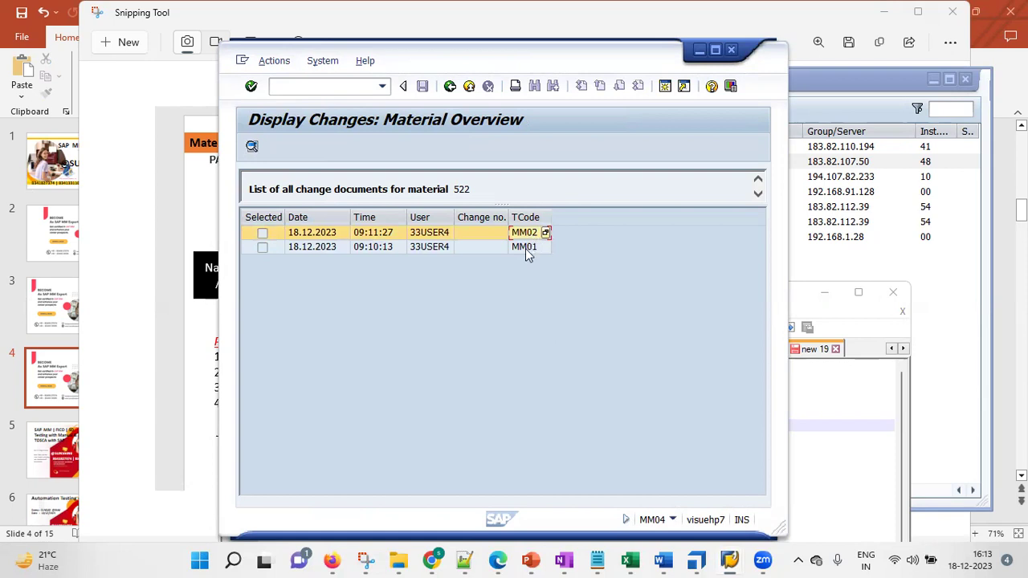
click(526, 248)
click(527, 234)
click(262, 234)
double_click(264, 234)
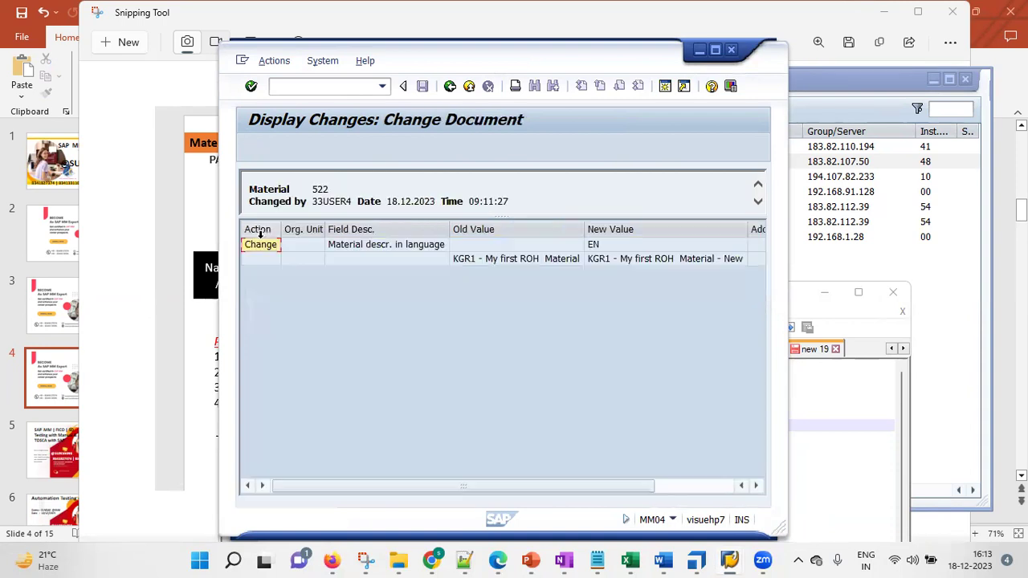
Maximize the window and widen the Old Value column to read the description change
click(714, 50)
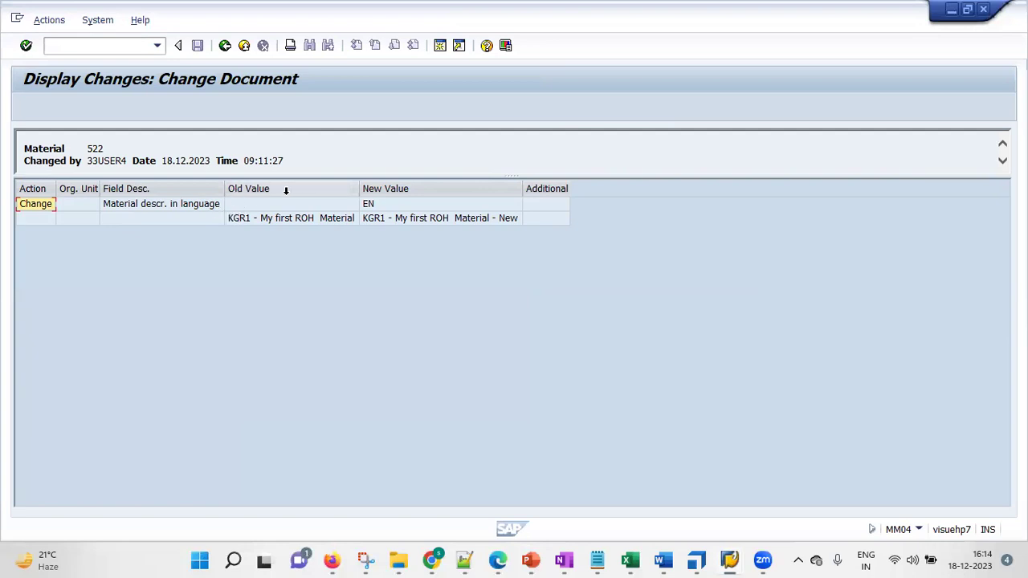
drag(360, 186, 413, 185)
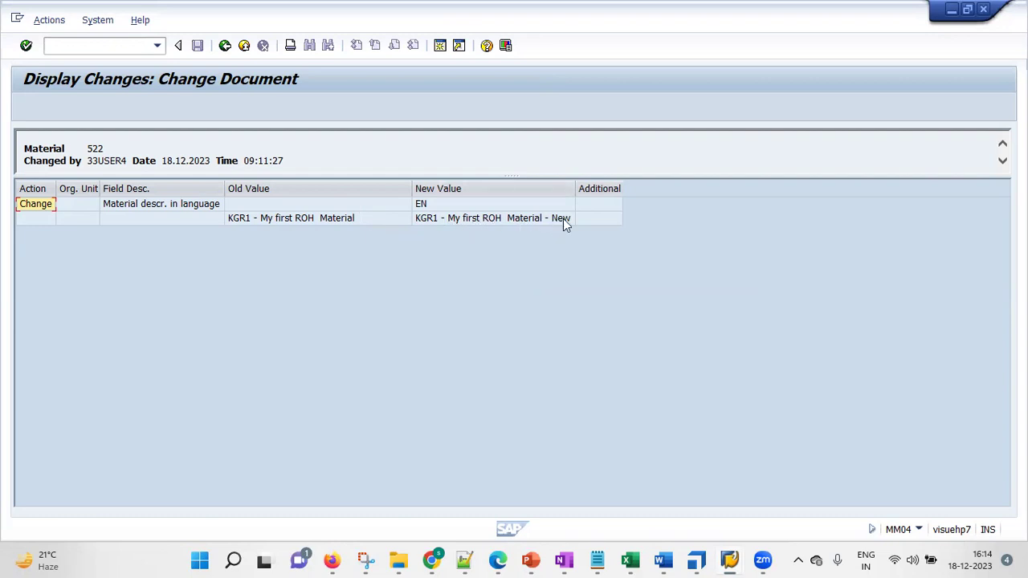
click(291, 204)
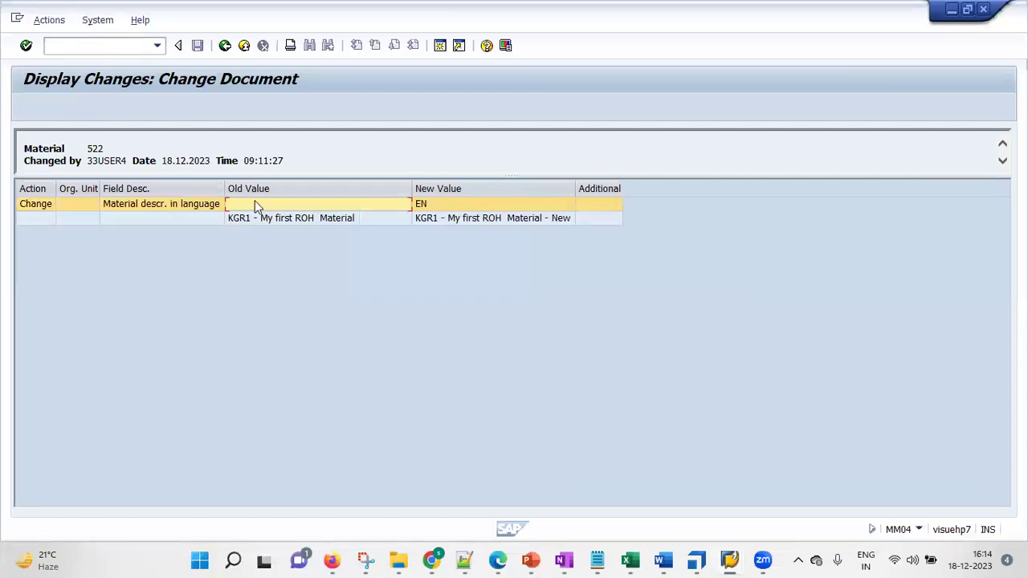
click(427, 205)
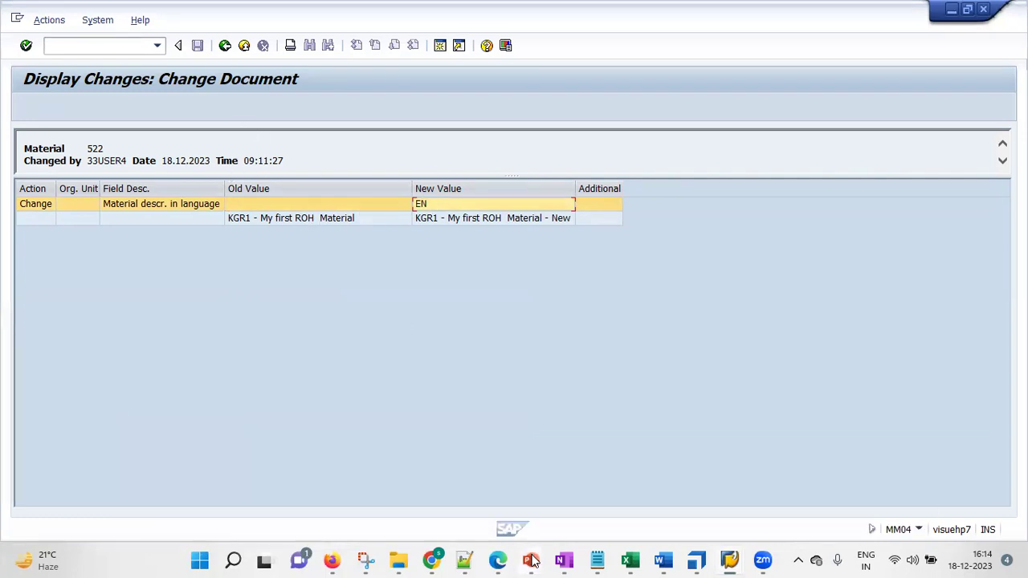
Review the MM01–MM60 transactions slide in SAP MM_N.pptx, then minimize it back to SAP
mouse_move(529, 560)
click(710, 482)
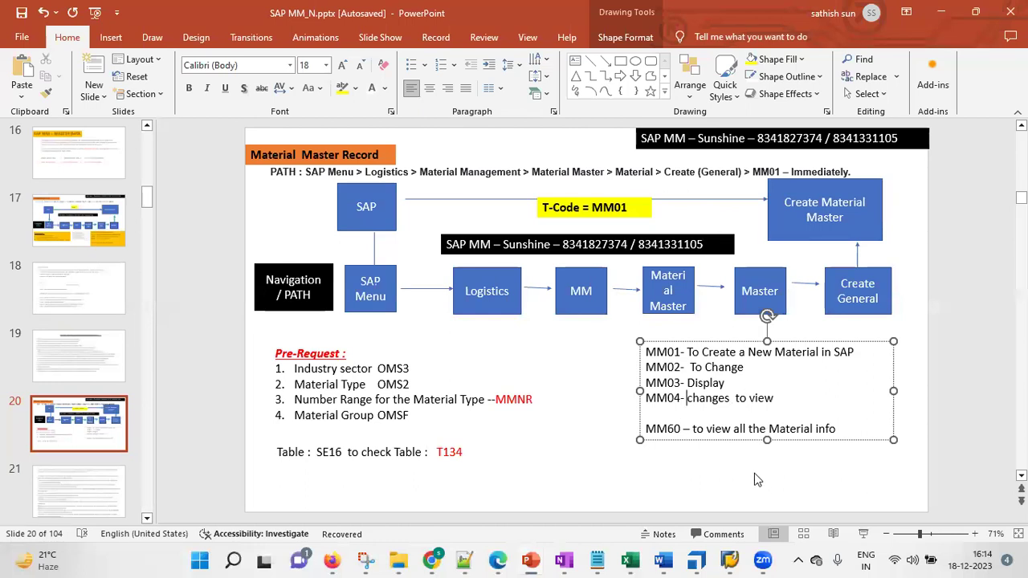
click(943, 12)
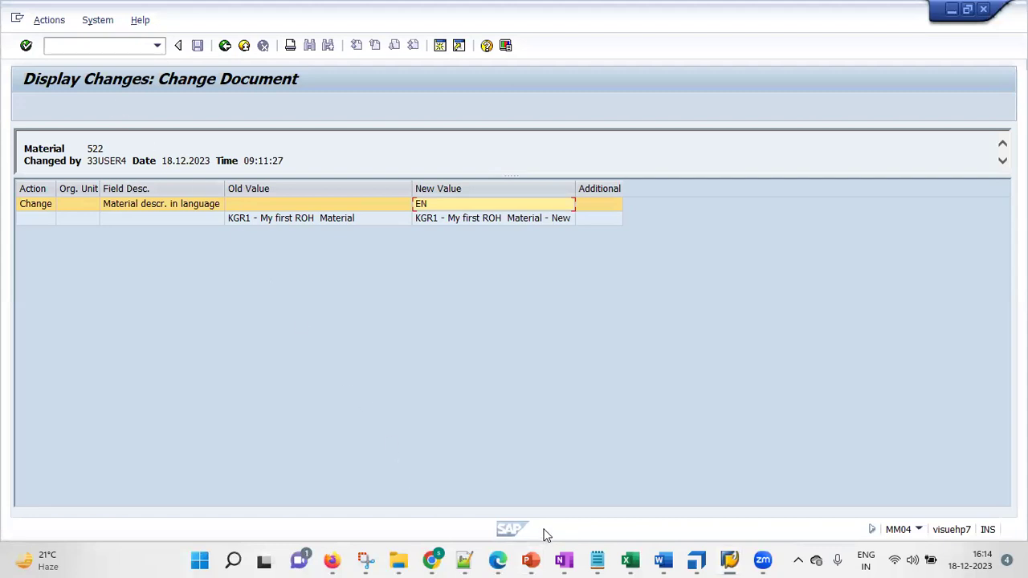
mouse_move(528, 559)
click(673, 445)
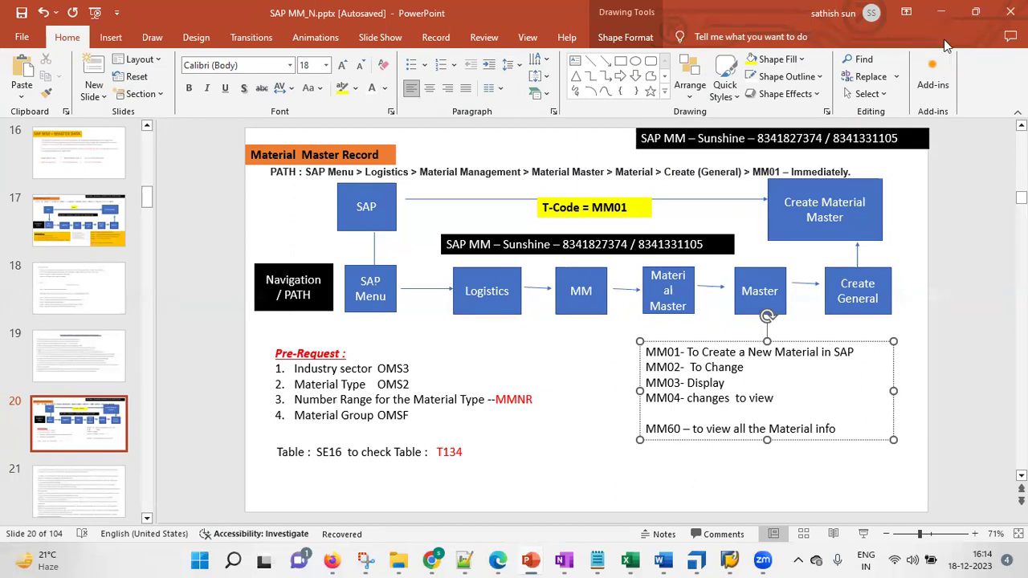
click(948, 11)
Run MM60 with the material cleared and plant KGR1 to list material 522
click(91, 46)
text(/nmm60)
key(Return)
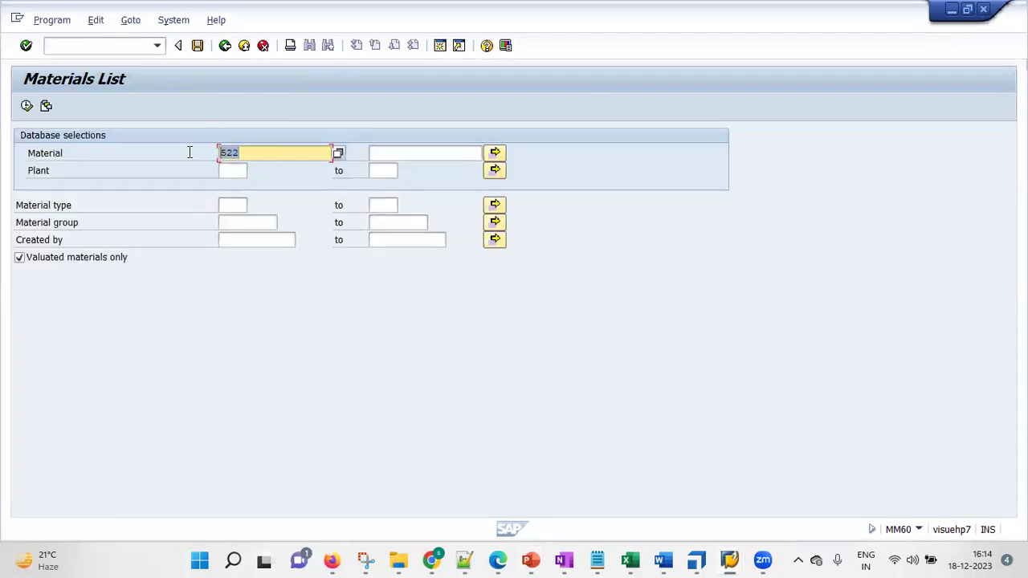
key(Delete)
click(234, 170)
text(kgr1)
click(27, 106)
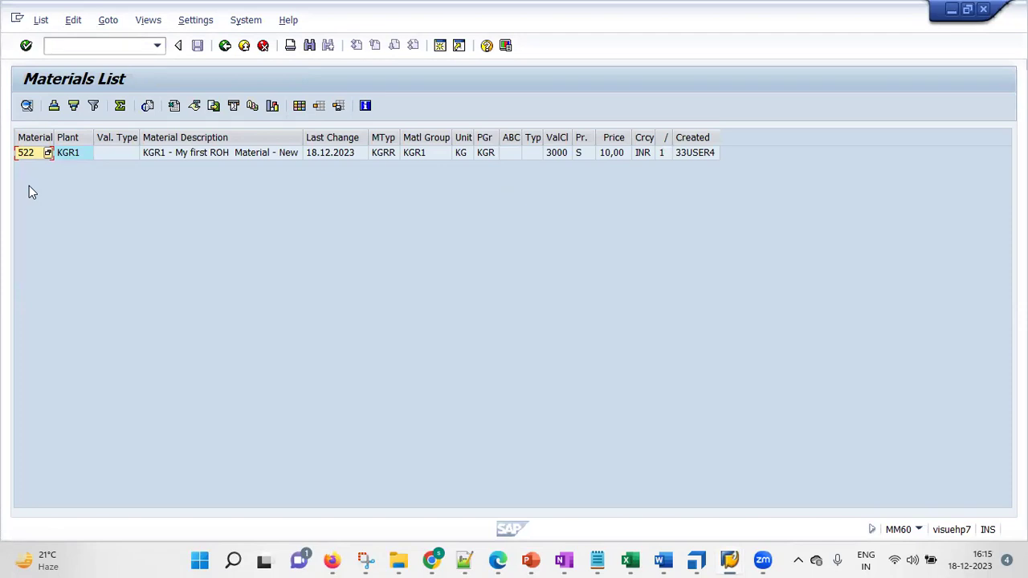
Start MM01 and select the Basic Data 1, Basic Data 2, Purchasing, Accounting 1 and Costing 1 views
click(105, 42)
text(/nmm01)
key(Return)
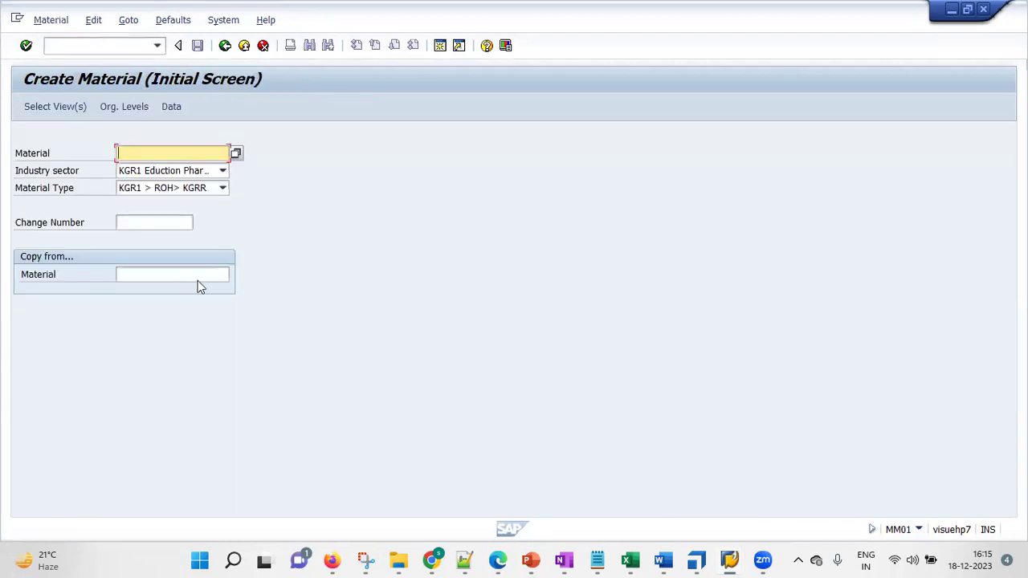
click(54, 106)
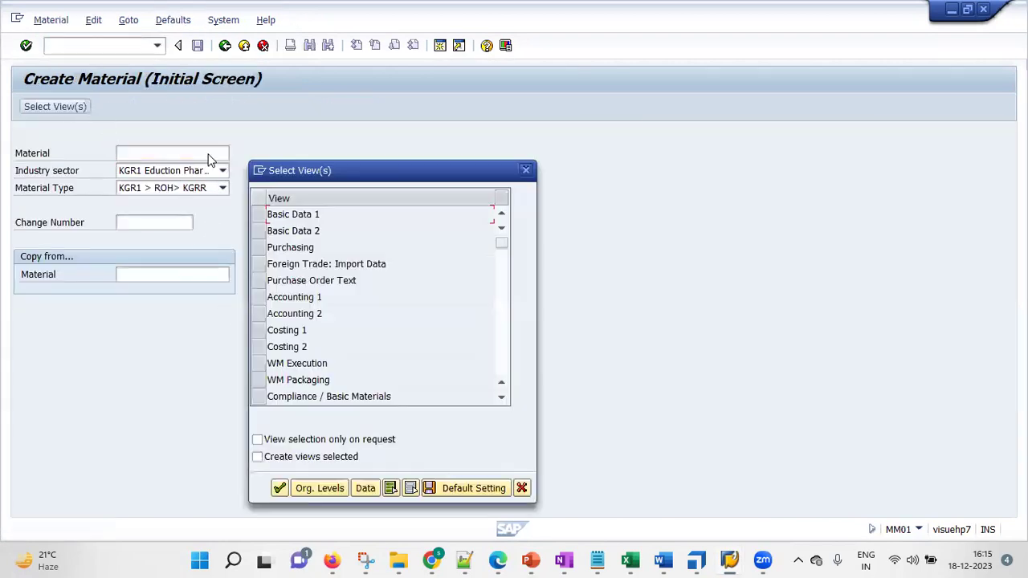
click(259, 214)
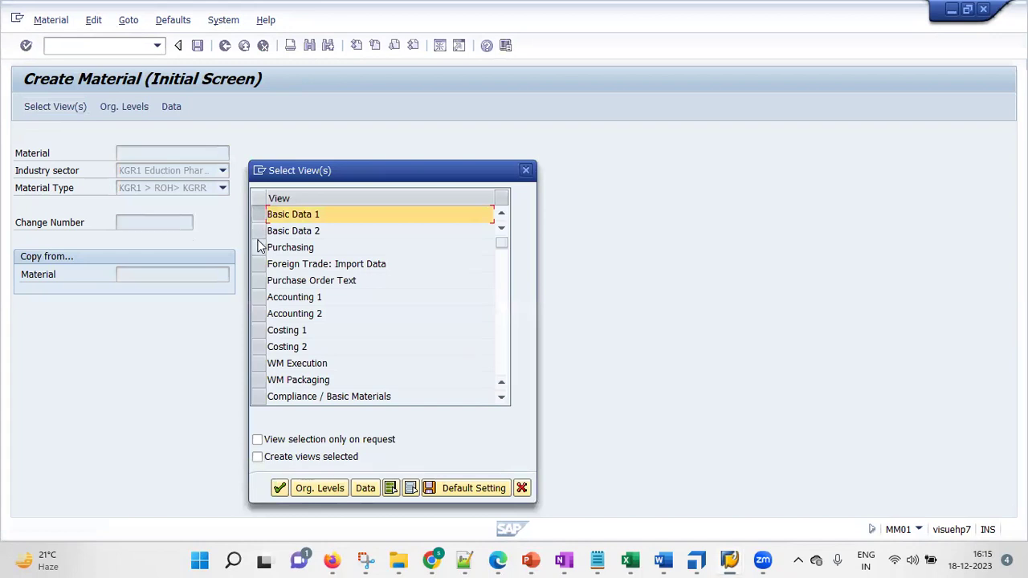
click(258, 232)
click(259, 247)
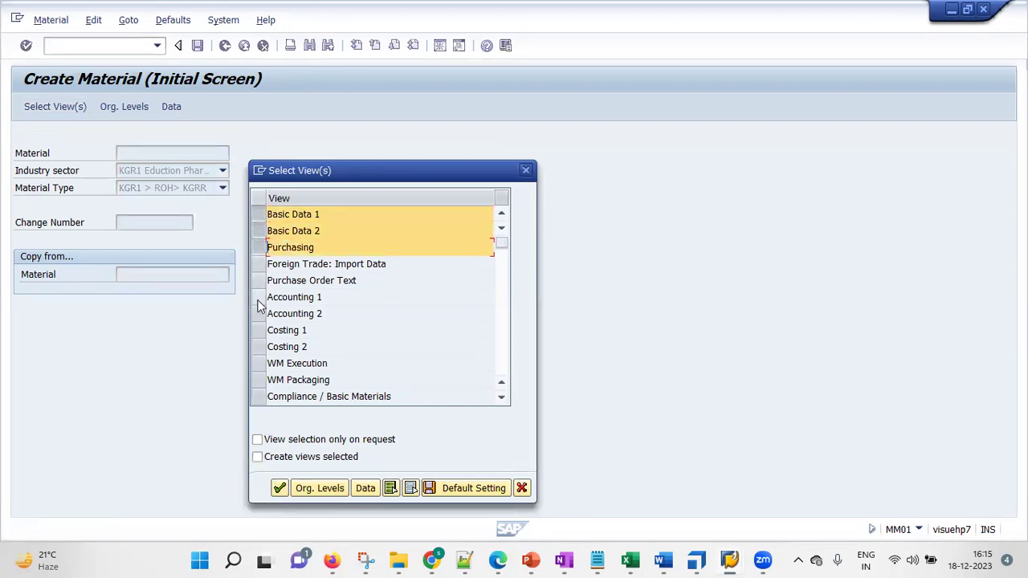
click(259, 297)
click(259, 330)
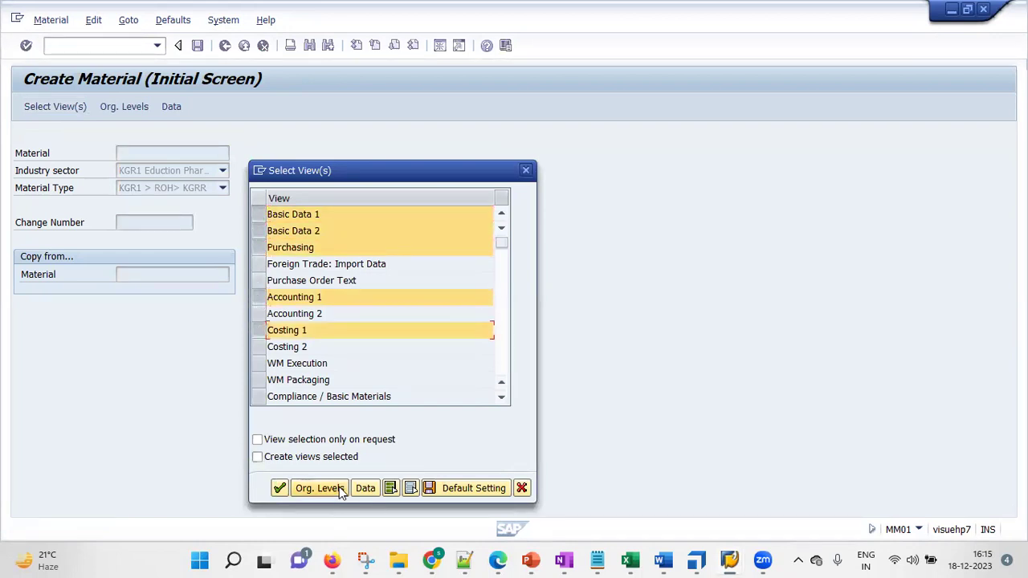
Set the plant organizational level to KGR1, opening new material 523
click(339, 488)
text(KGR1)
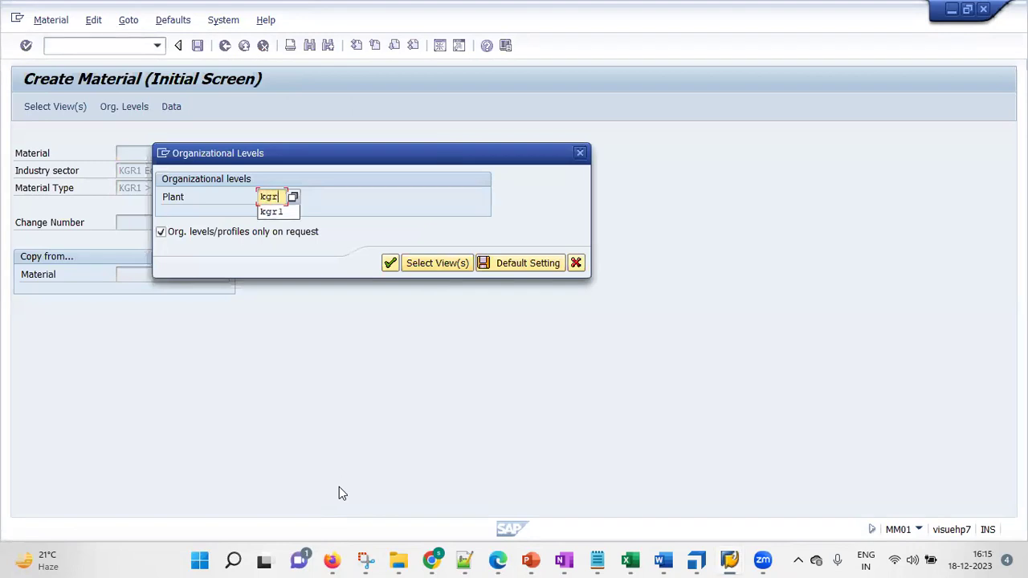
key(Return)
drag(116, 169, 75, 169)
Set the description to 'KGR1 - My 2nd ROH Material' by editing the previous entry
click(335, 170)
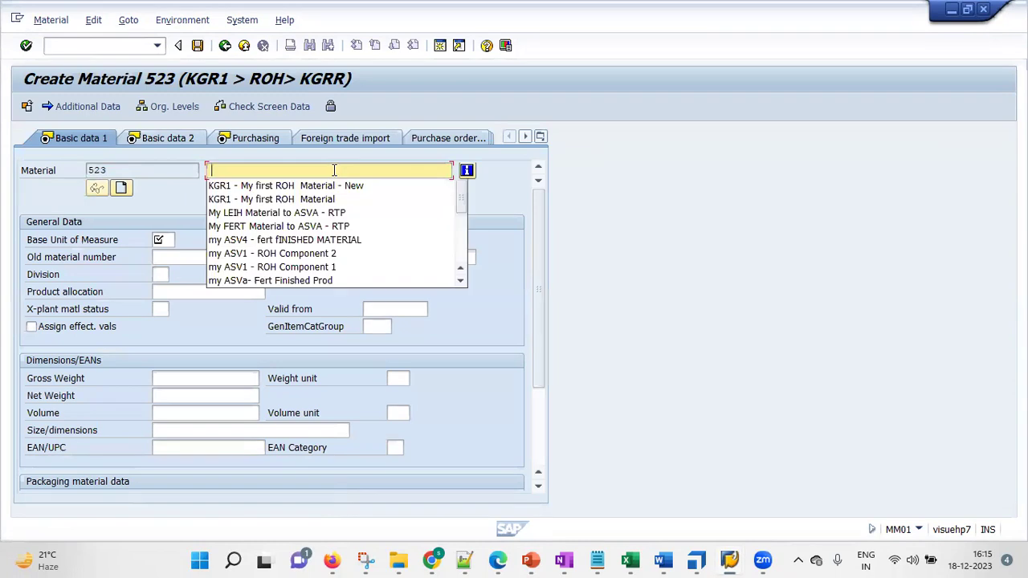
click(347, 187)
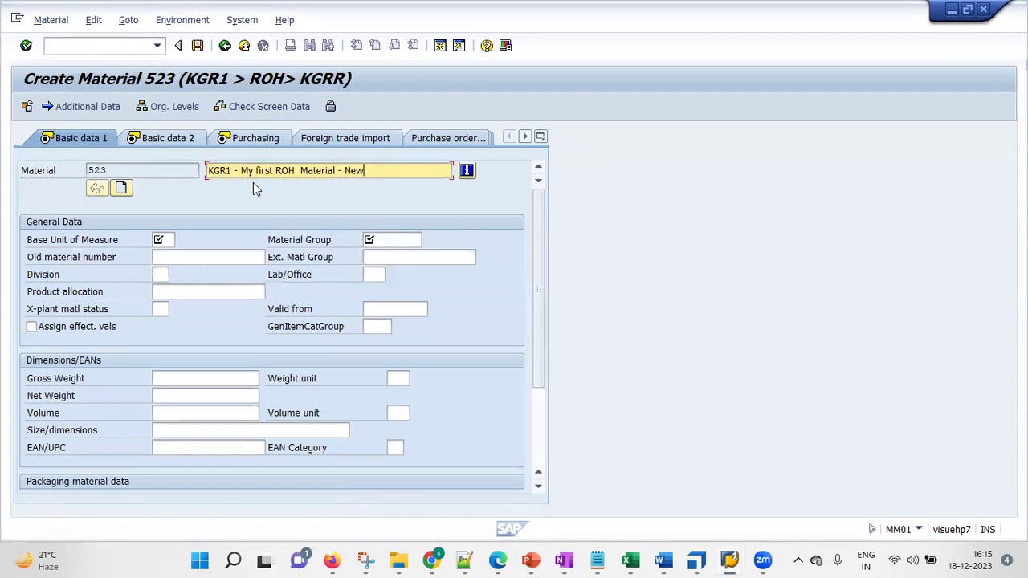
click(269, 171)
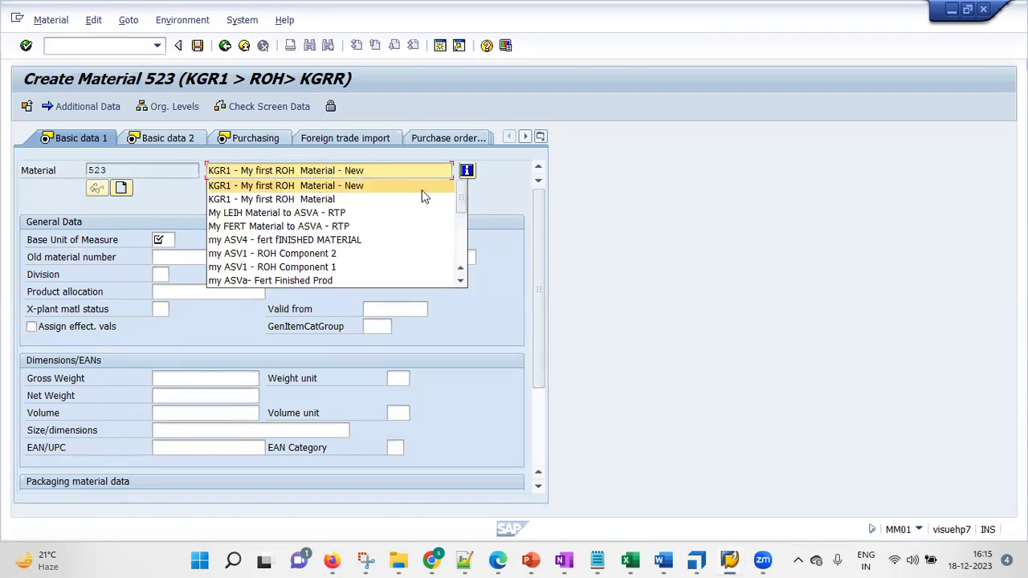
key(BackSpace)
key(BackSpace)
key(BackSpace)
text(2nd)
key(Delete)
key(Delete)
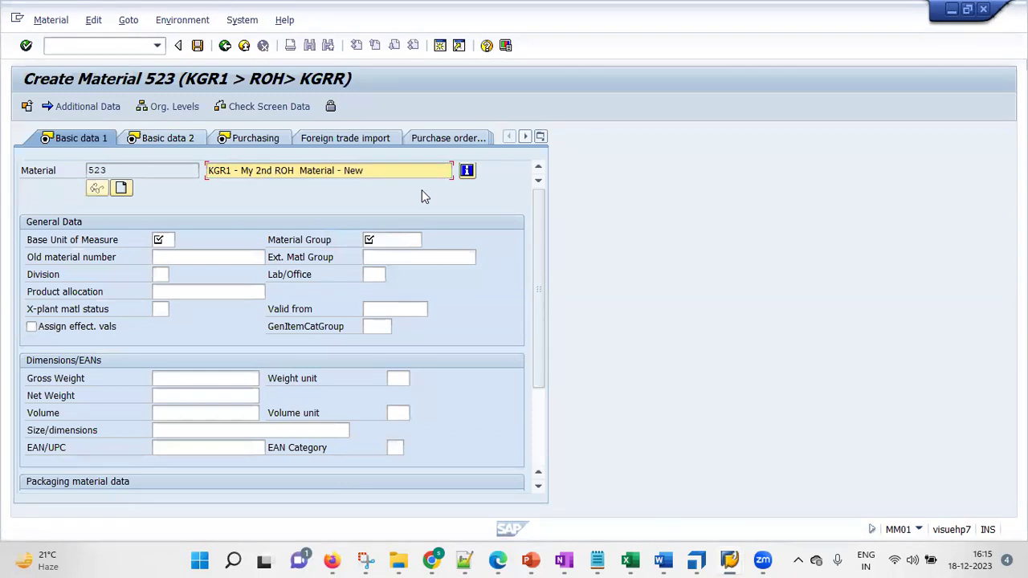
key(BackSpace)
key(BackSpace)
key(BackSpace)
key(BackSpace)
key(BackSpace)
Enter base unit KG and material group KGR1, correcting the unit before continuing
click(169, 237)
text(kg)
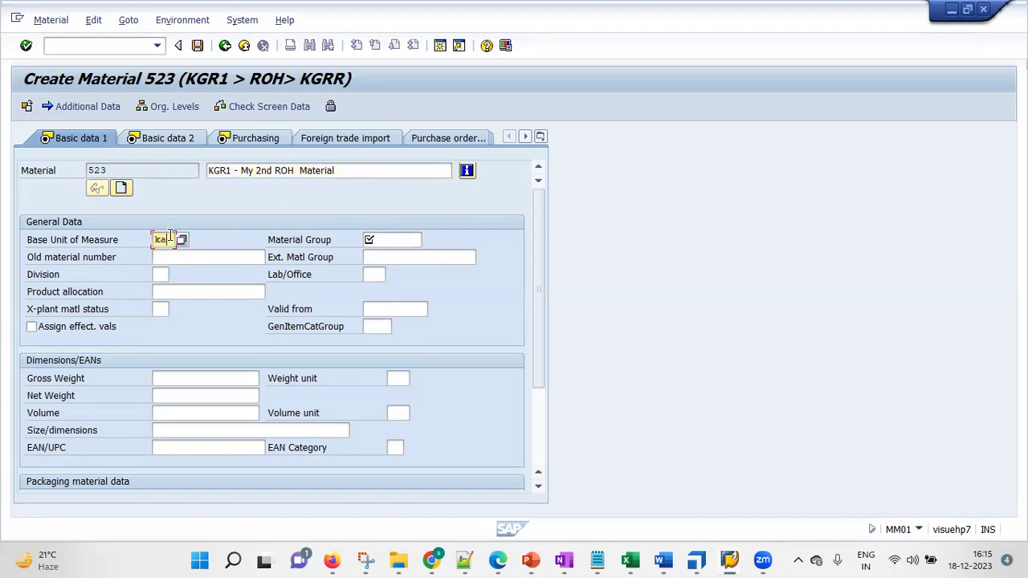
click(370, 239)
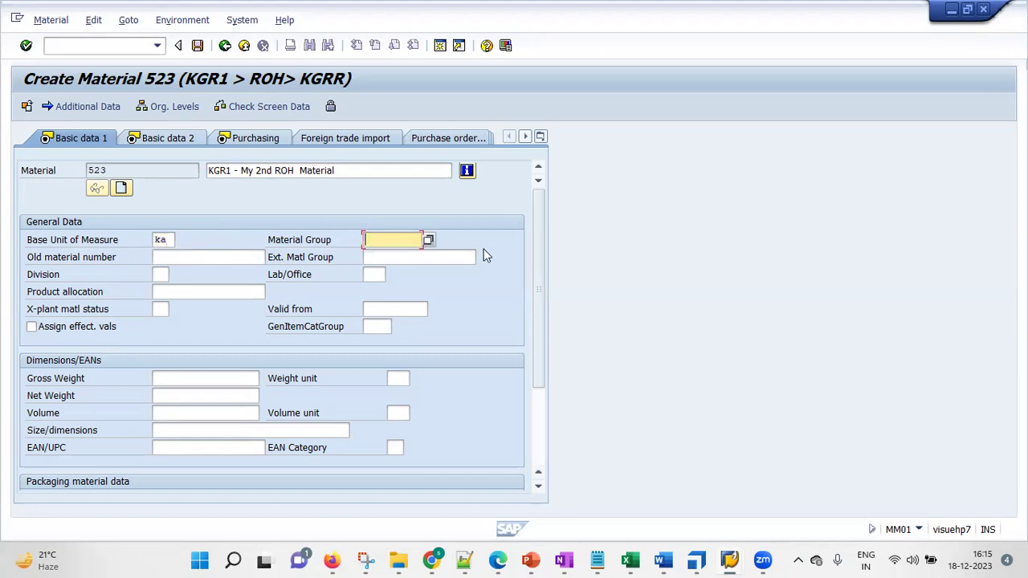
text(kgr1)
click(423, 254)
key(Return)
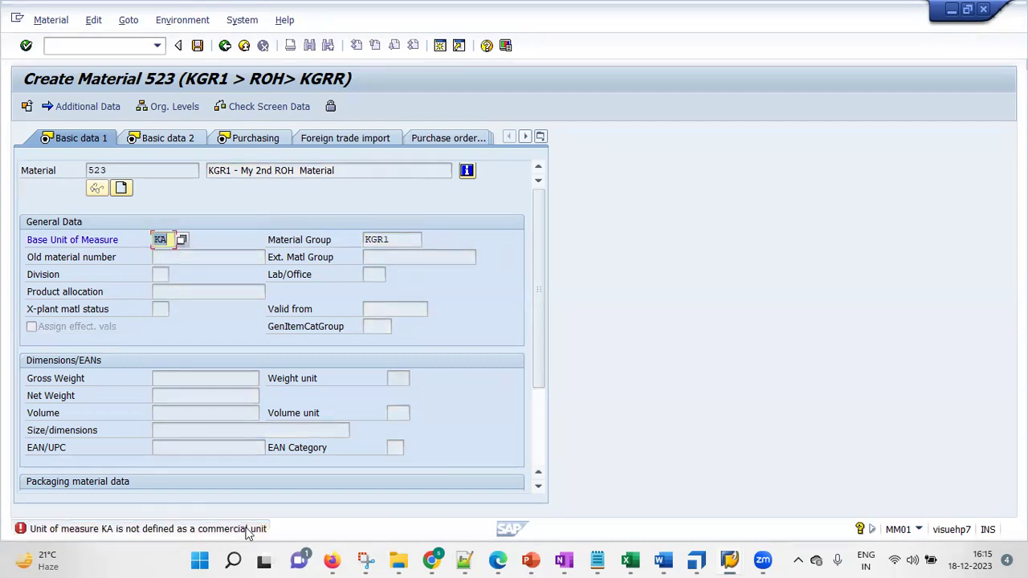
click(164, 239)
key(BackSpace)
text(g)
key(Return)
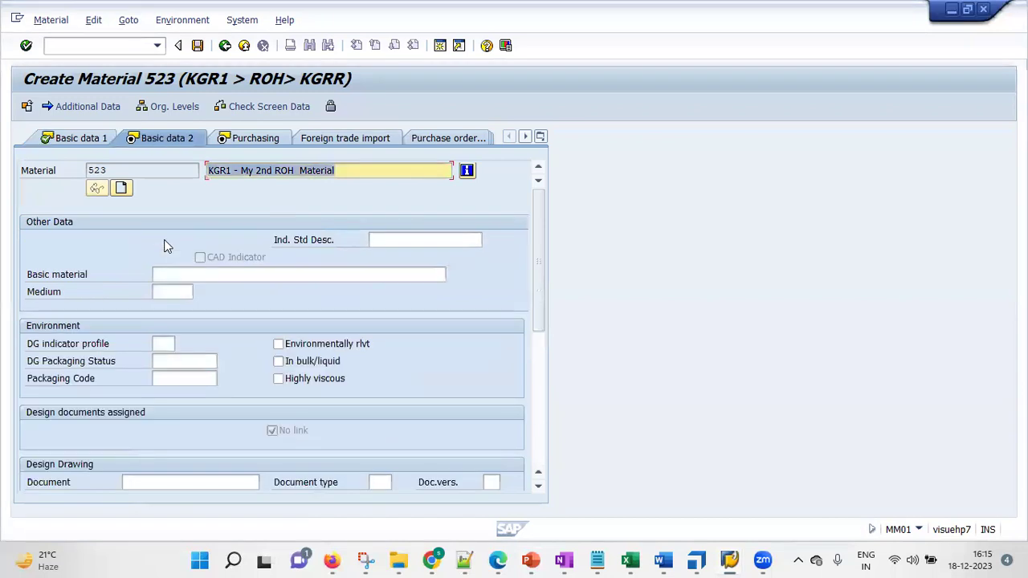
key(Return)
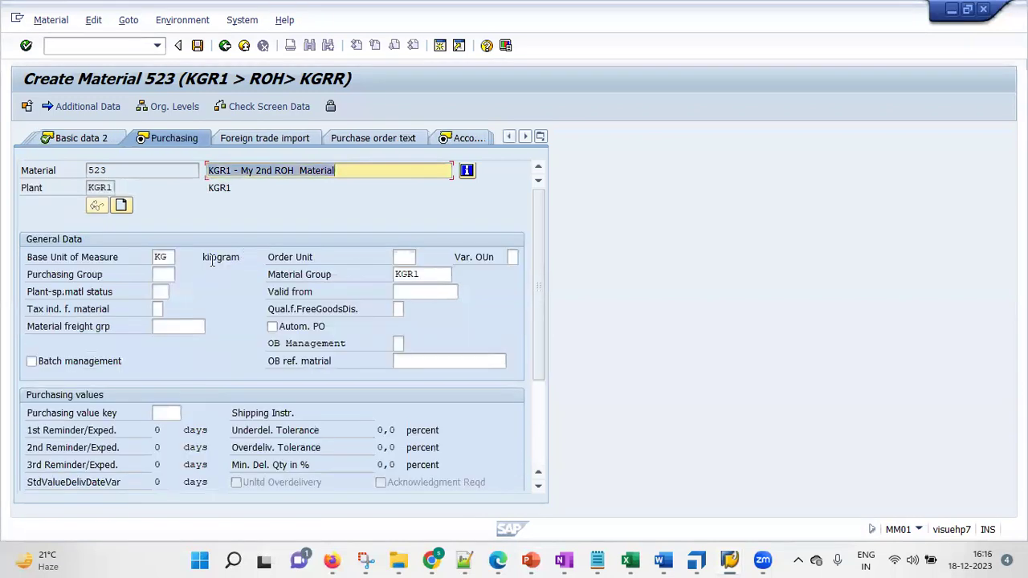
Enter purchasing group K01 and valuation class 3000
click(166, 275)
text(K01)
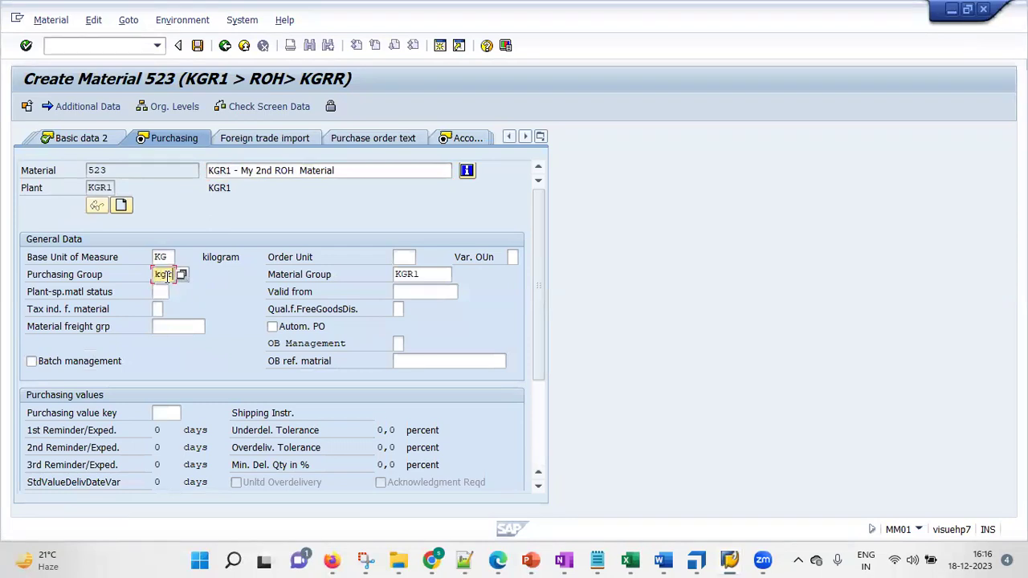
key(Return)
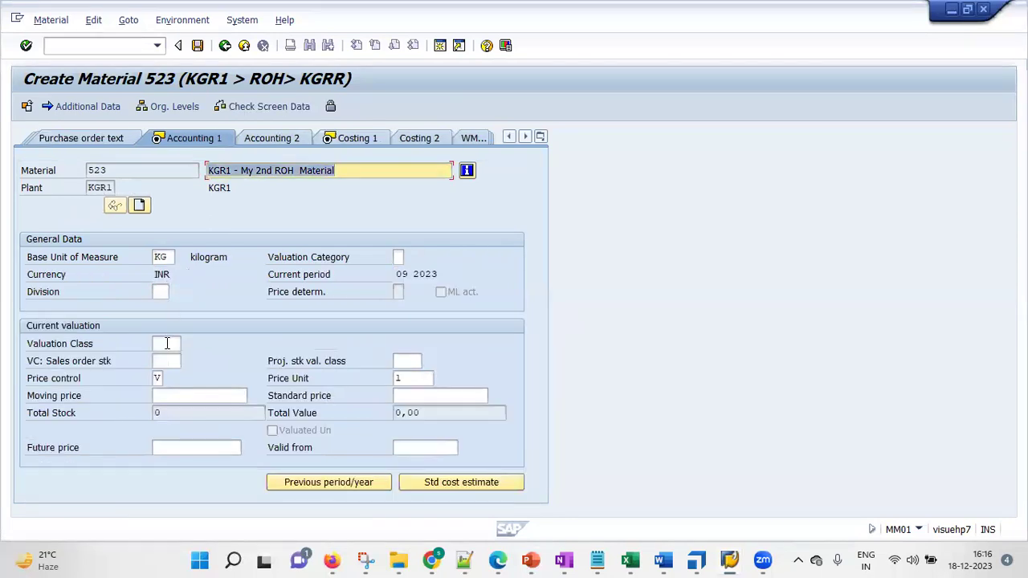
click(167, 344)
click(169, 360)
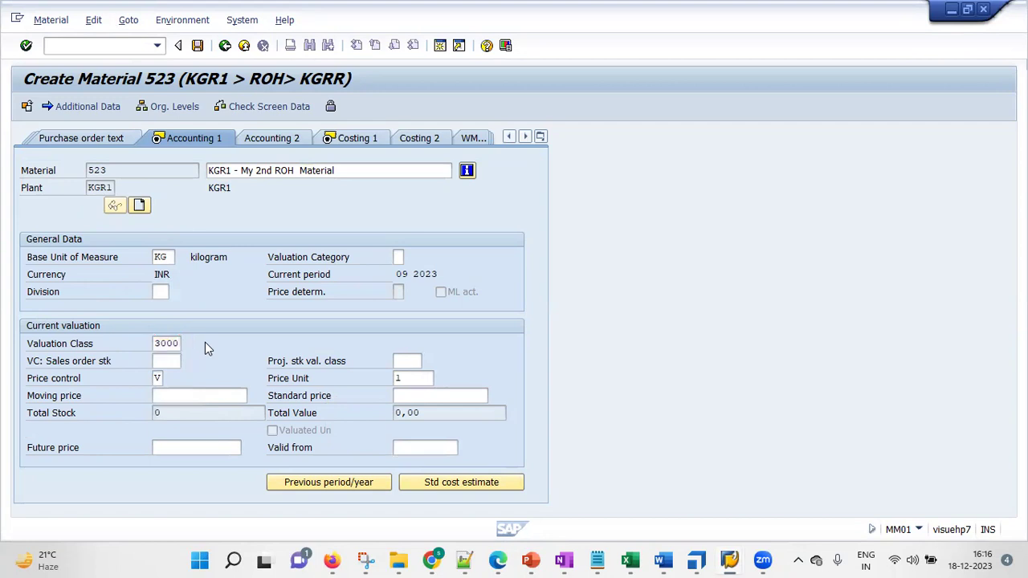
key(Return)
Enter moving price 10 and save the material, then view the 523 creation message
click(188, 397)
text(10)
key(Return)
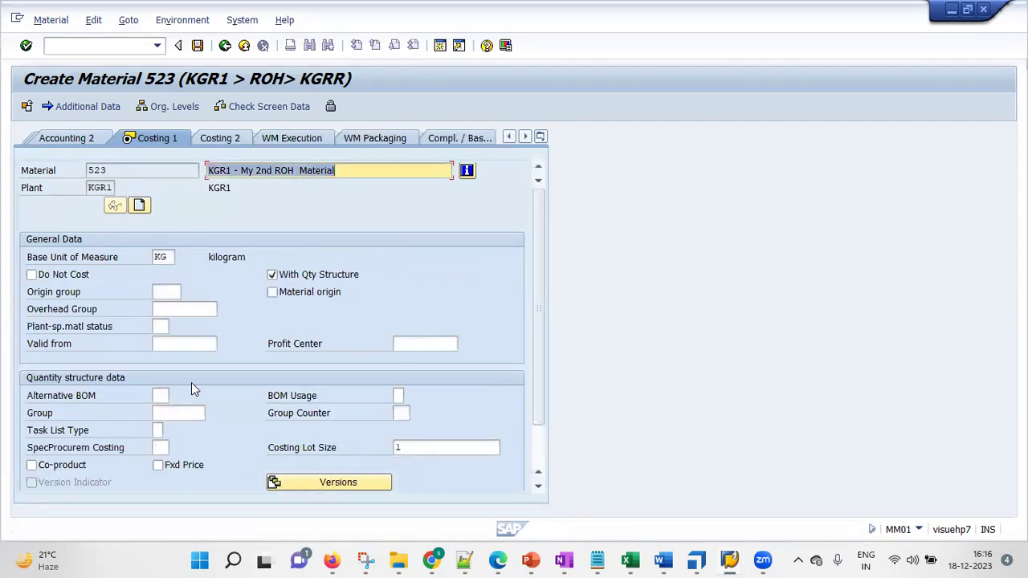
key(Return)
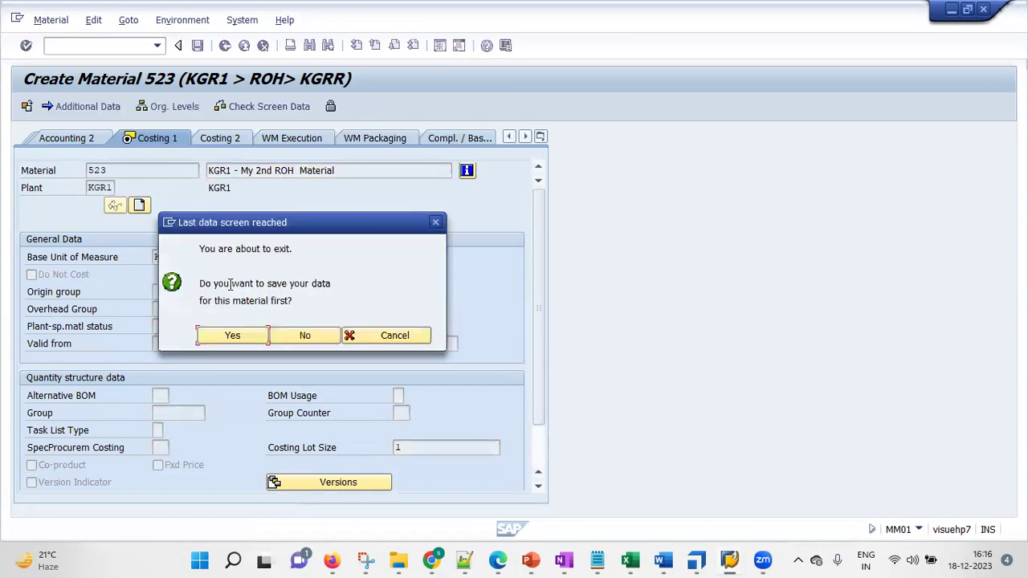
click(232, 333)
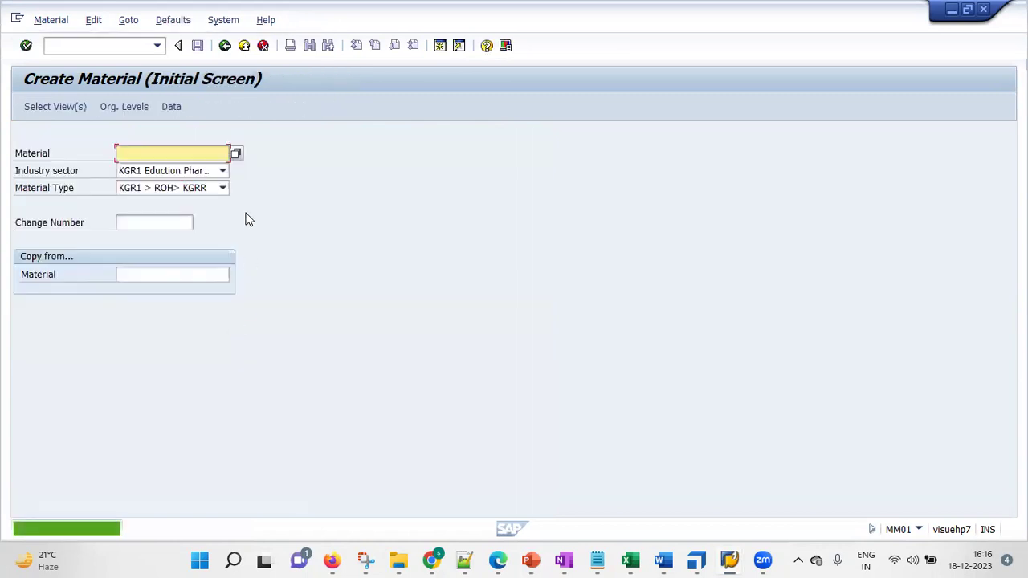
double_click(71, 528)
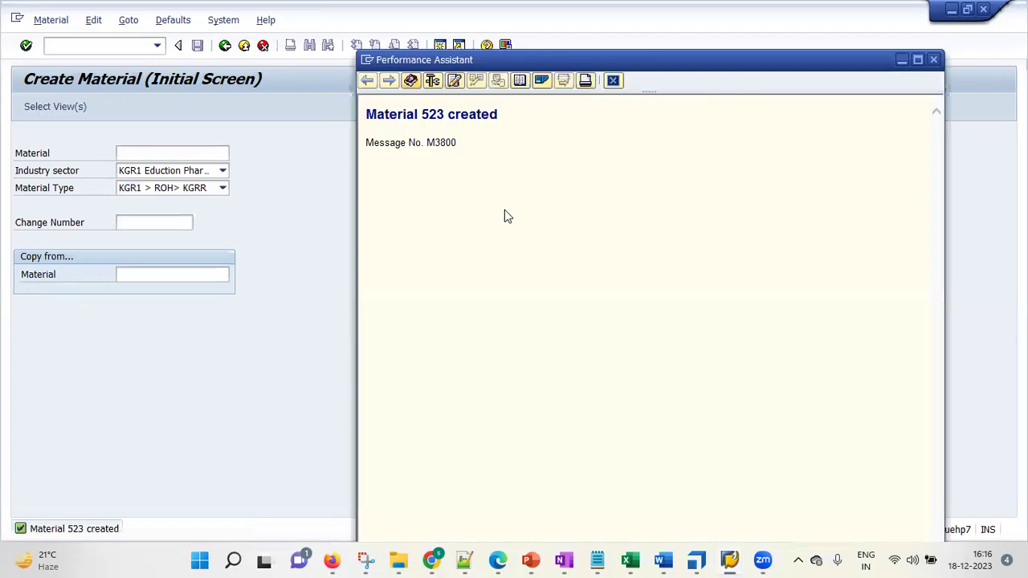
double_click(438, 117)
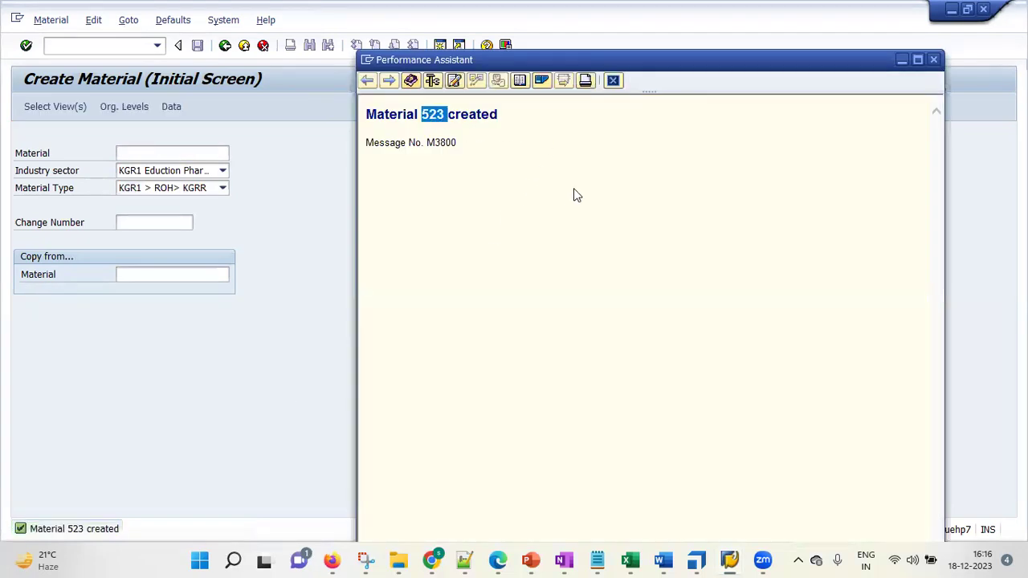
Rerun MM60 with the material filter cleared so that both 522 and 523 are listed
click(933, 59)
click(122, 45)
text(/nmm60)
key(Return)
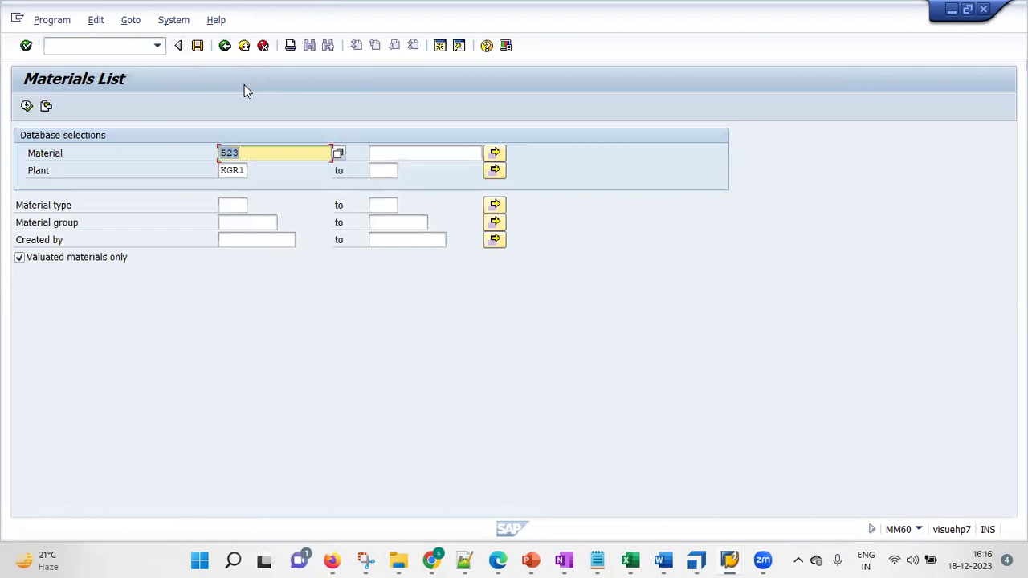
drag(264, 152, 156, 155)
key(Delete)
click(26, 107)
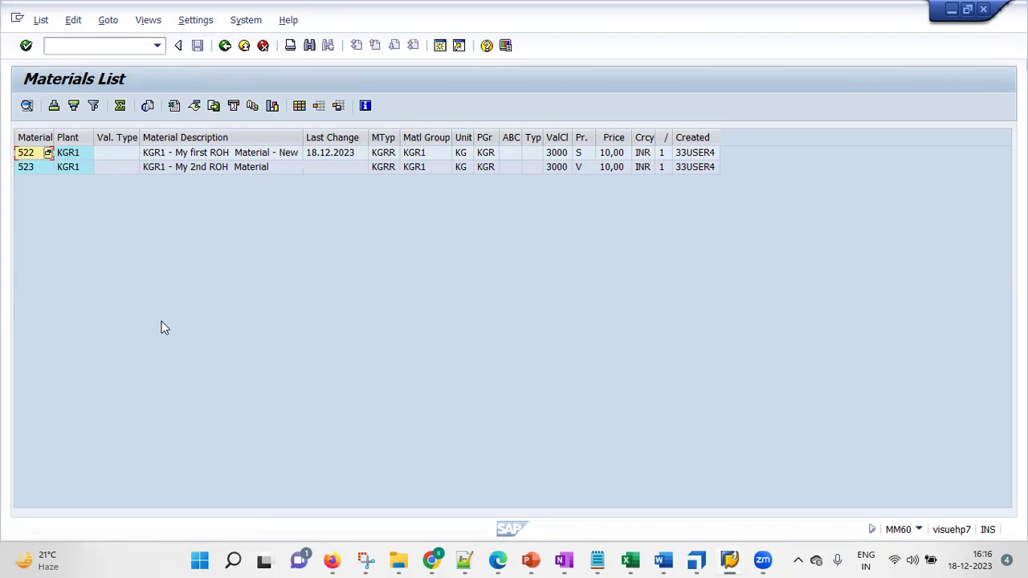
click(102, 45)
text(/nxk)
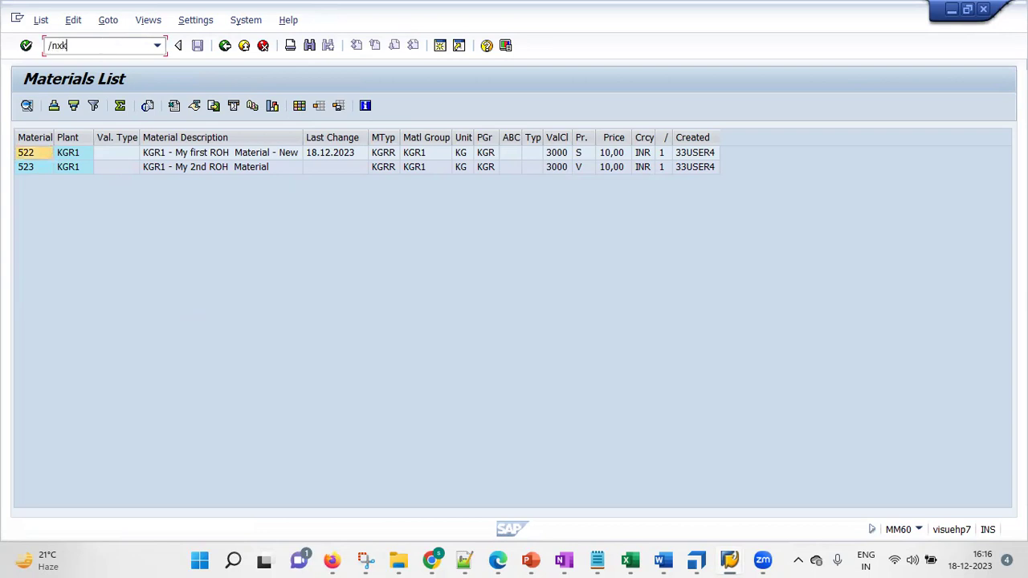
Run the MKVZ vendor list for purchasing organization KGR1
key(BackSpace)
key(BackSpace)
key(BackSpace)
text(x)
key(BackSpace)
text(nmkvz)
key(Return)
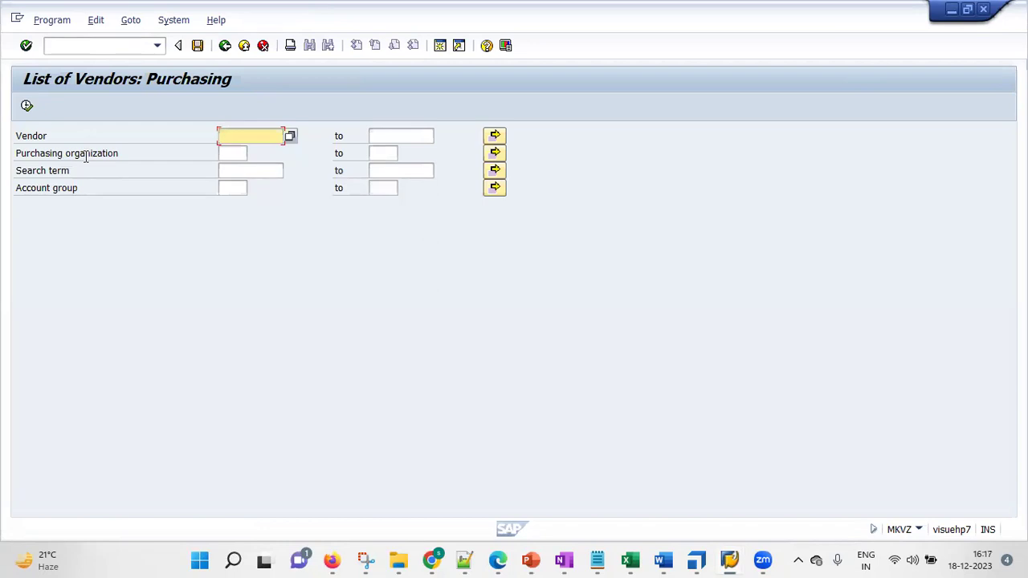
click(241, 154)
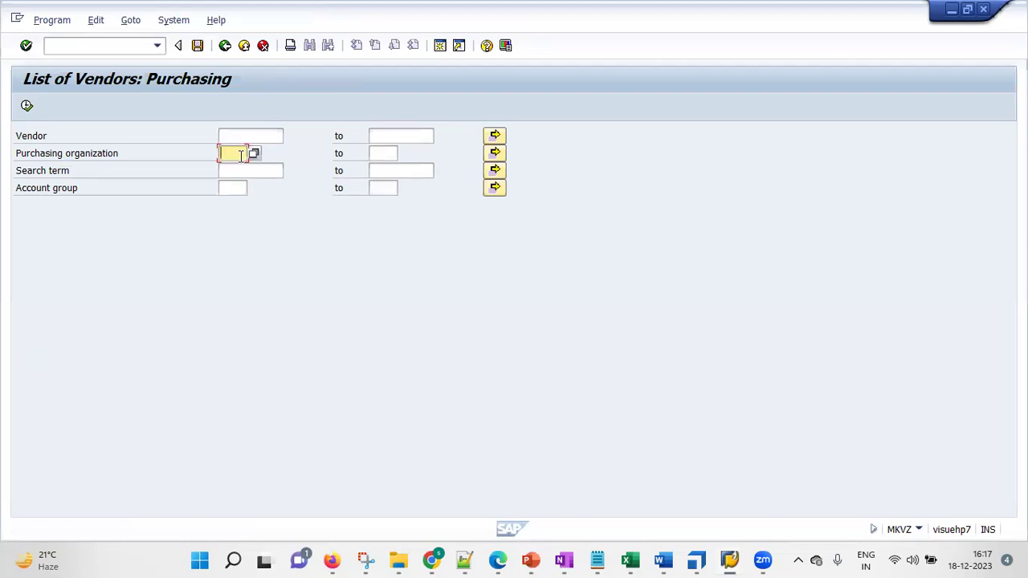
text(kgr1)
click(27, 107)
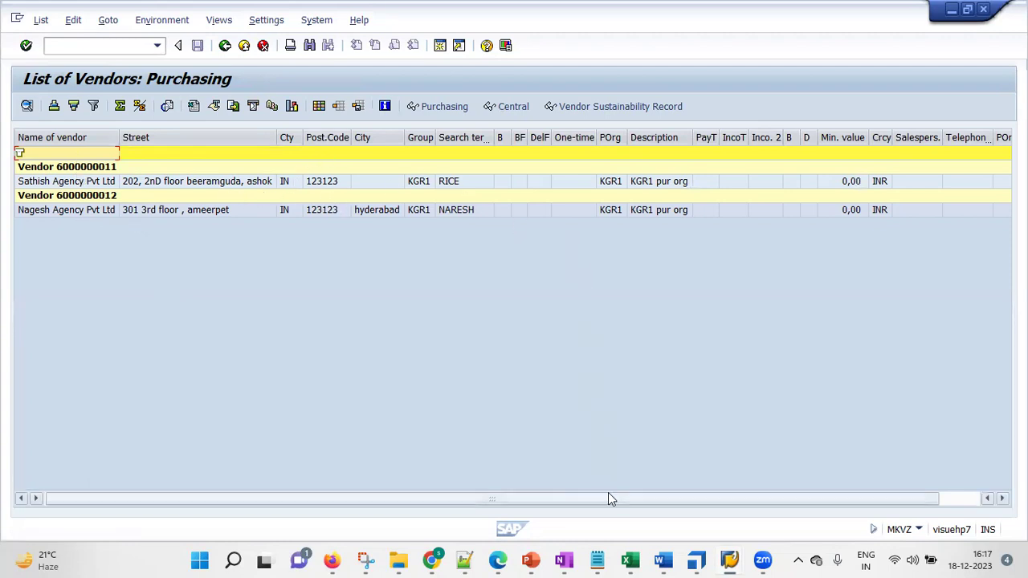
Review the two vendors' search terms and descriptions, then open the first vendor's address
drag(620, 499, 783, 499)
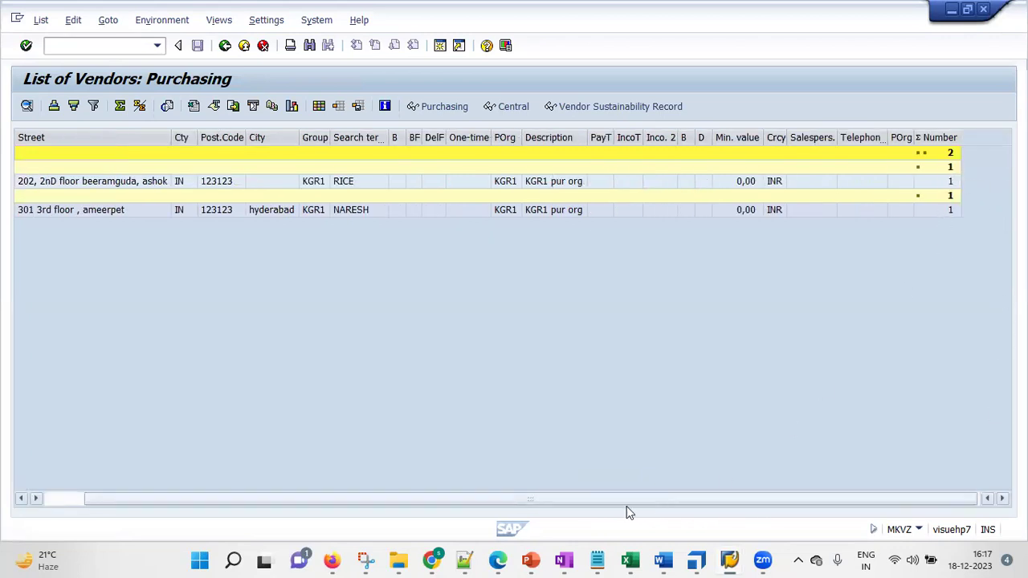
drag(314, 493, 41, 497)
click(420, 182)
click(466, 181)
click(468, 211)
click(657, 181)
click(660, 210)
double_click(58, 184)
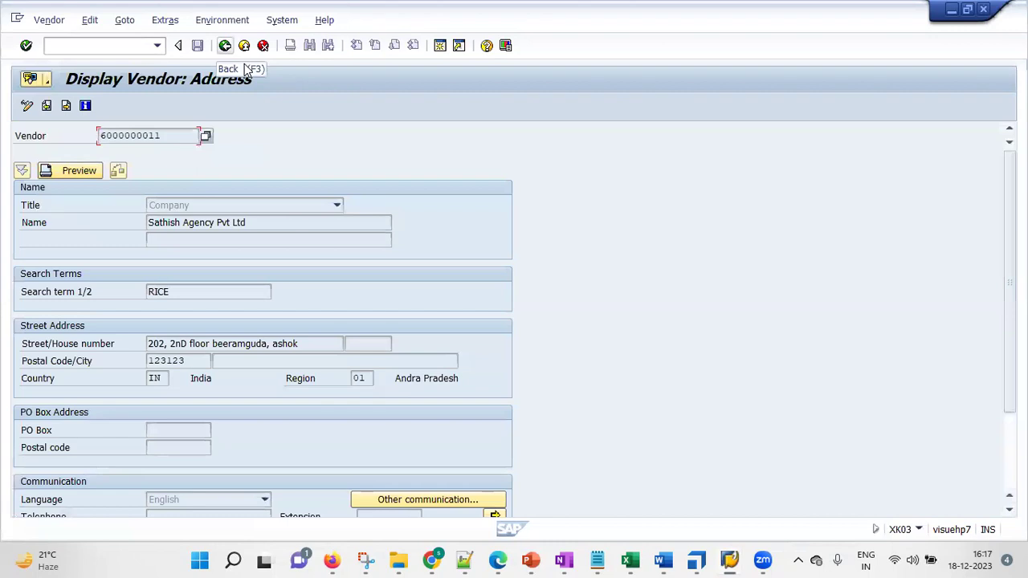
Go back and rerun MM60 for plant KGR1, then select material 522's row
click(225, 46)
text(/nmm60)
key(Return)
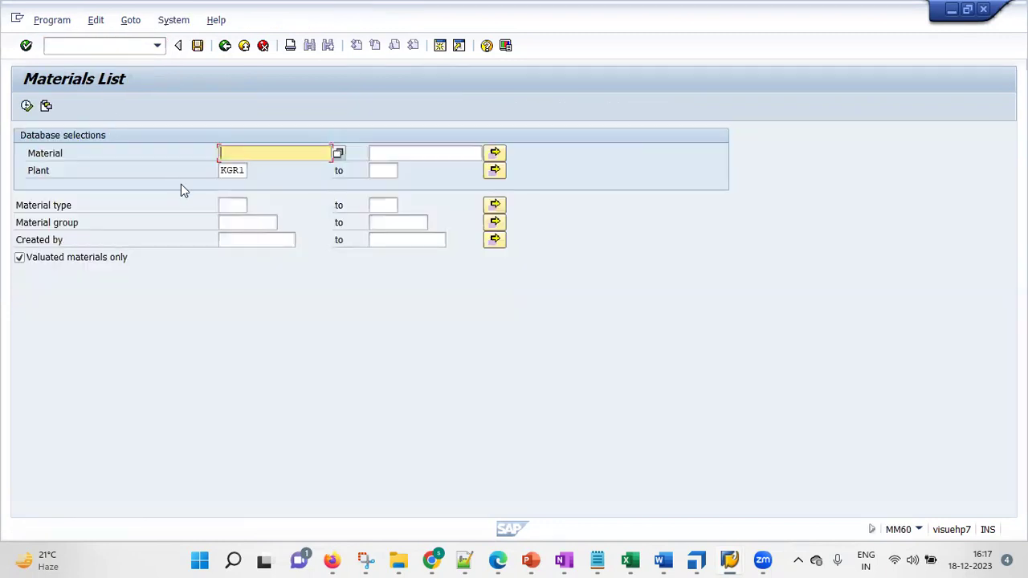
click(27, 105)
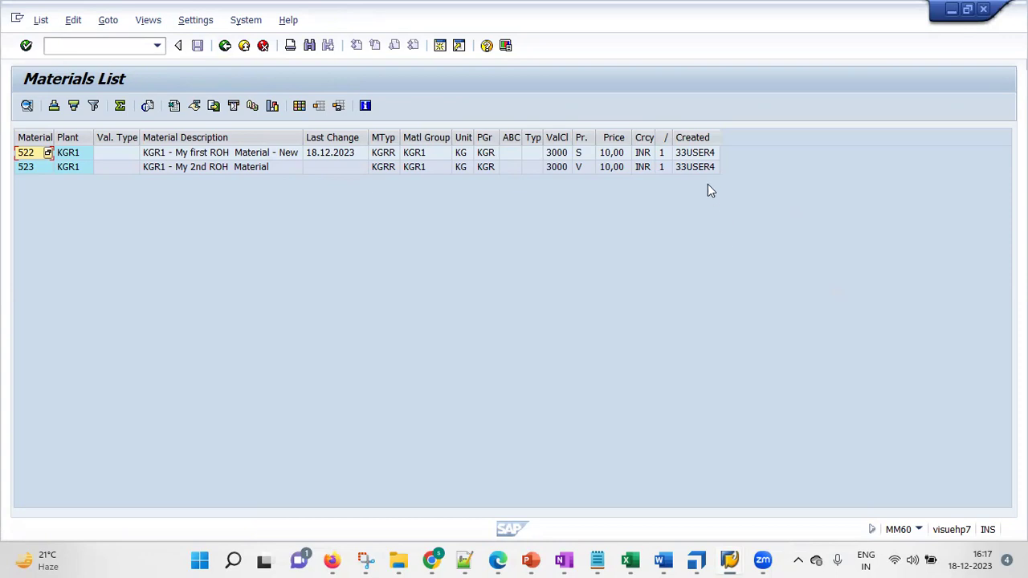
click(705, 157)
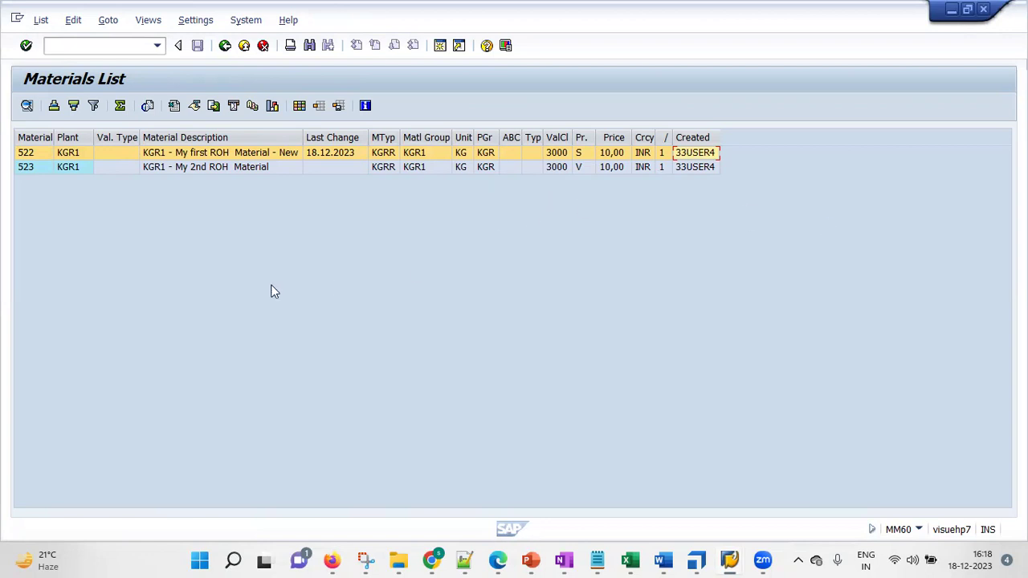
Leave the MM60 output for materials 522 and 523 and return to the selection screen for plant KGR1
drag(337, 130, 329, 160)
click(225, 45)
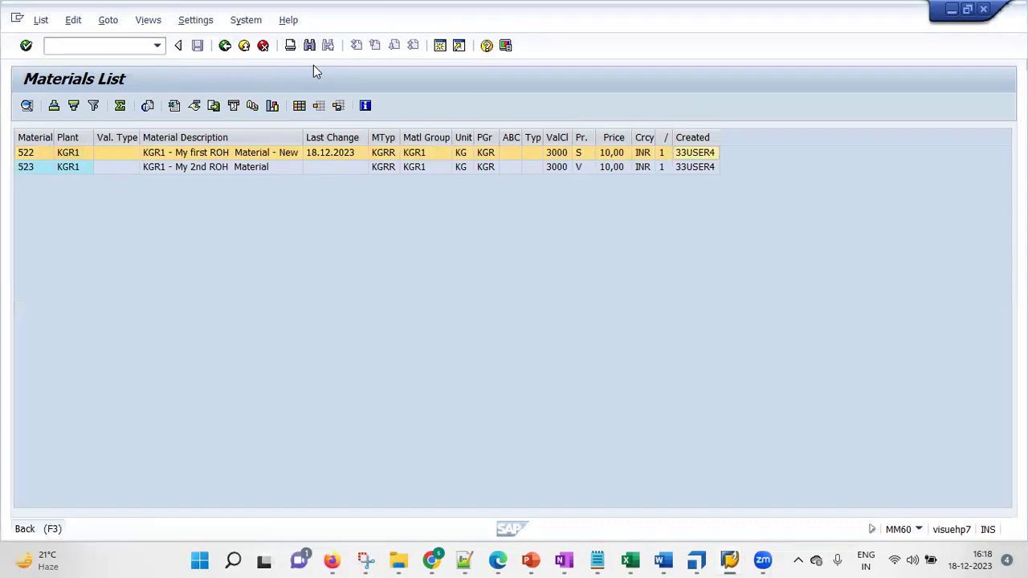
click(532, 560)
click(679, 490)
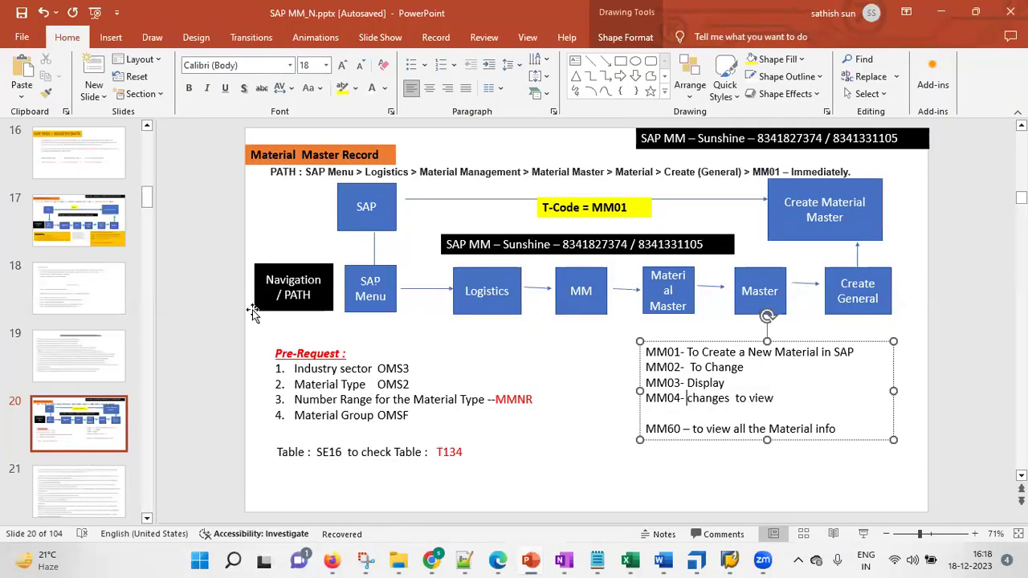
click(944, 214)
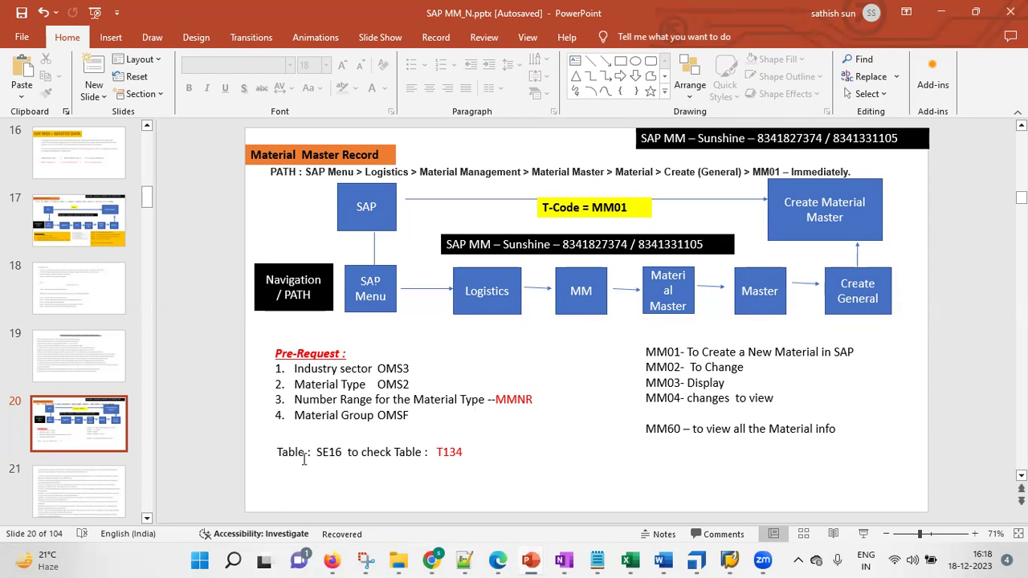
click(393, 453)
mouse_move(763, 560)
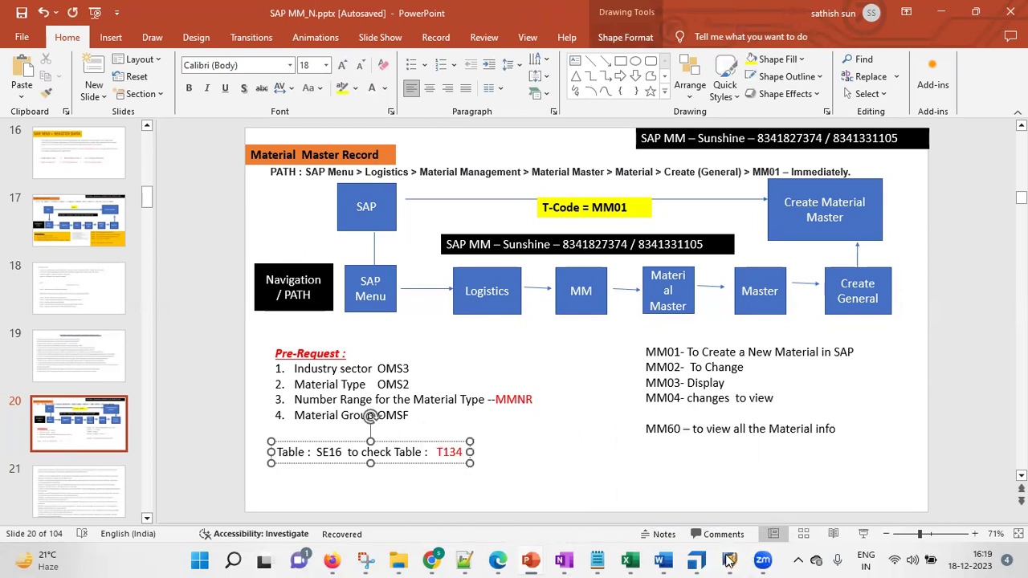
mouse_move(728, 560)
click(763, 492)
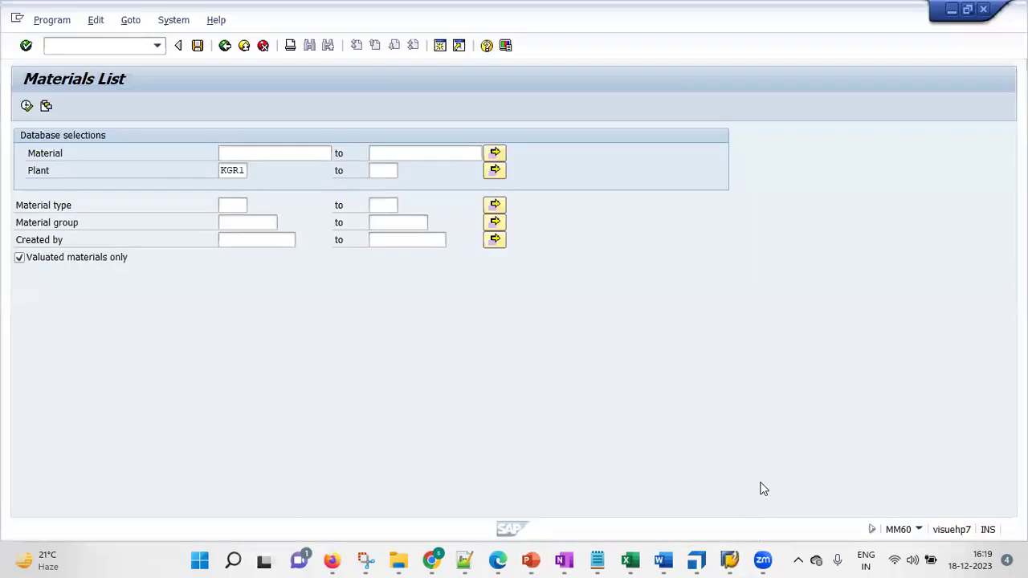
Start transaction /nse16 and enter table name T134 to reach its selection screen
double_click(132, 36)
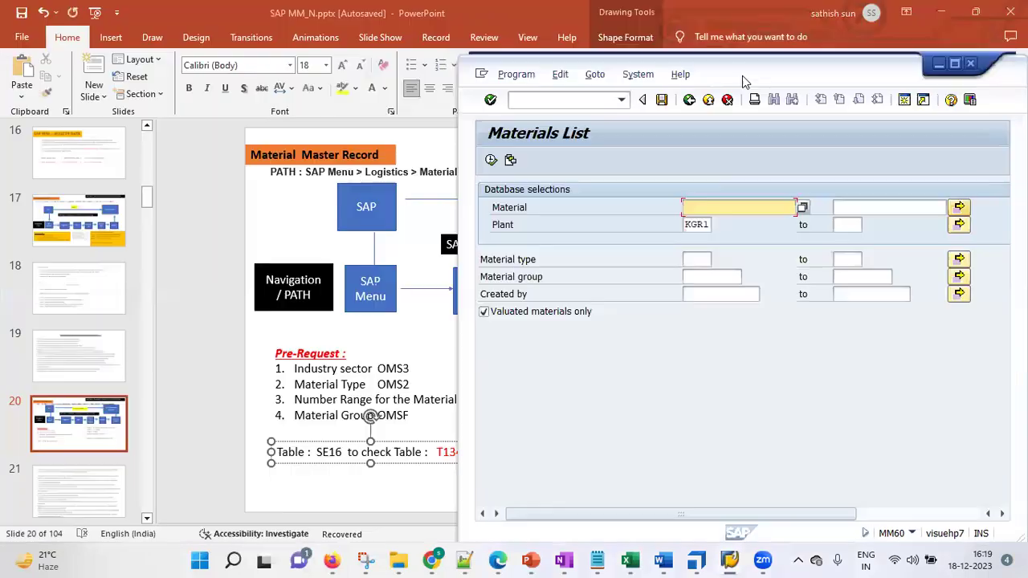
click(525, 98)
text(/n)
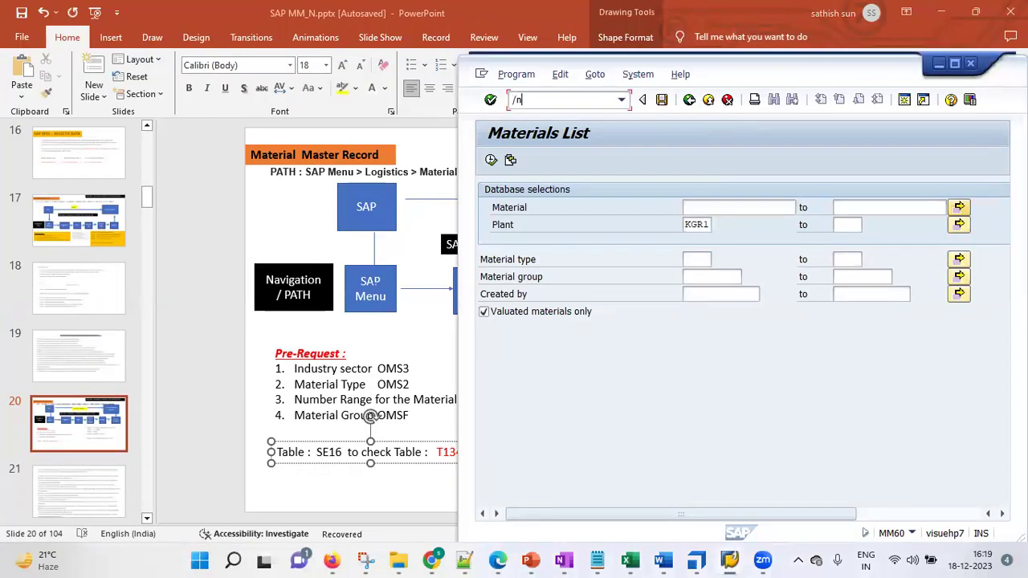
text(se16)
key(Return)
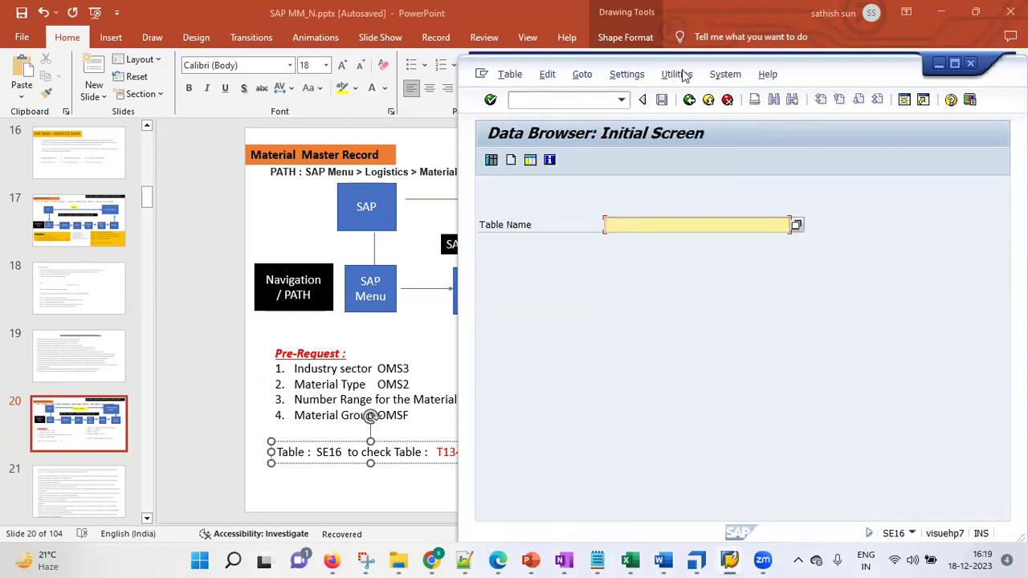
drag(823, 75, 863, 74)
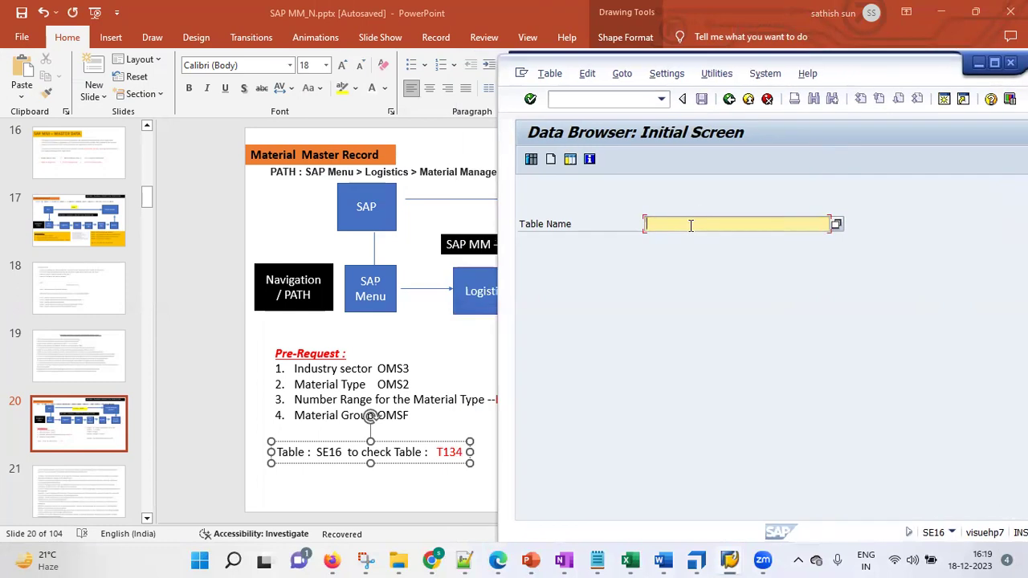
text(T134)
key(Return)
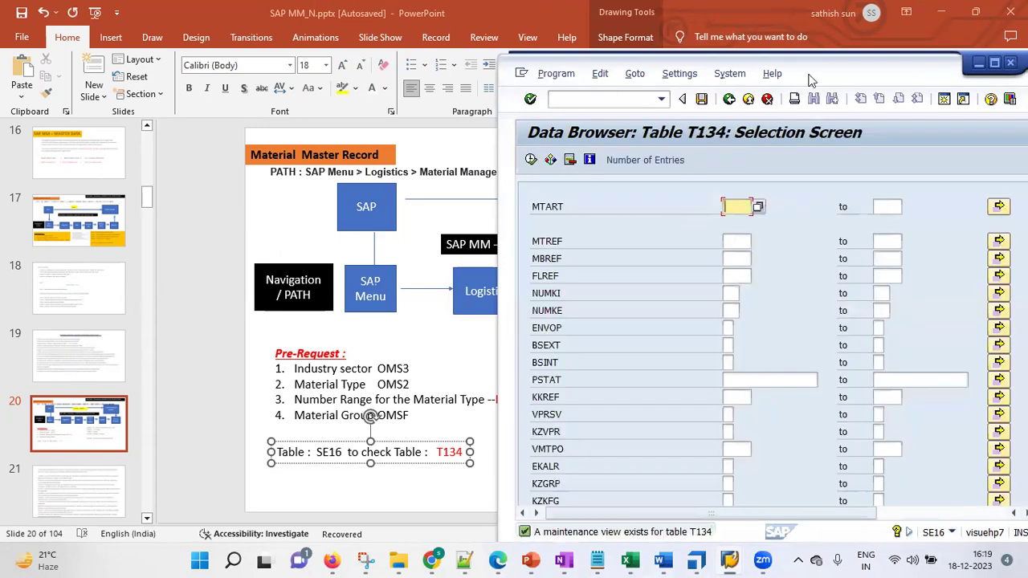
drag(814, 70, 655, 46)
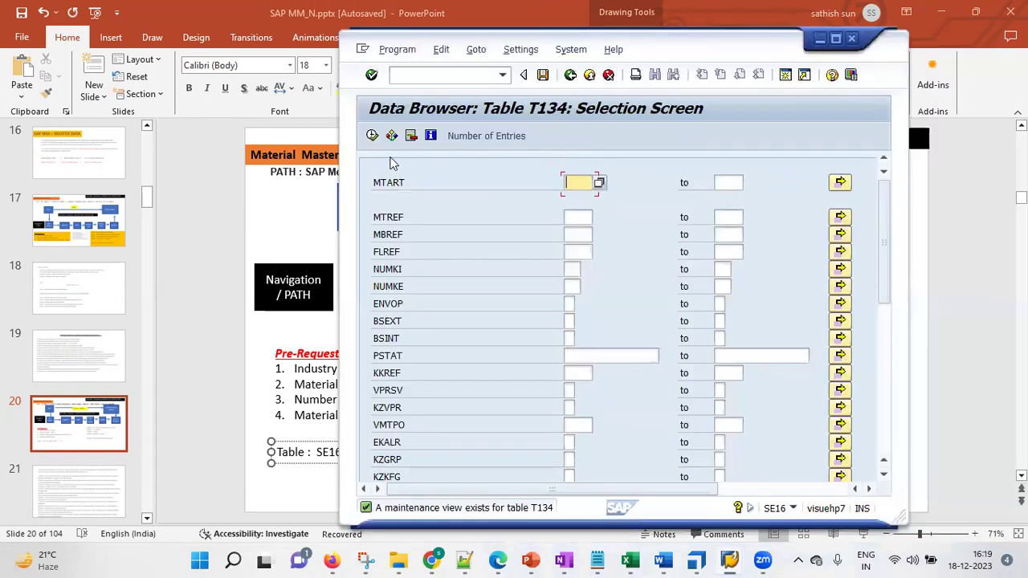
click(372, 135)
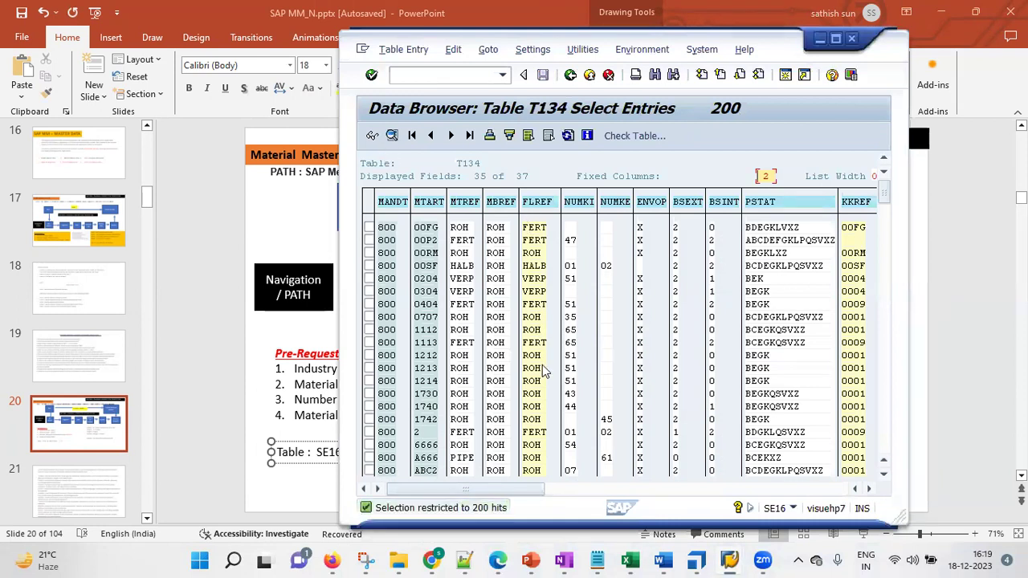
drag(883, 287, 882, 454)
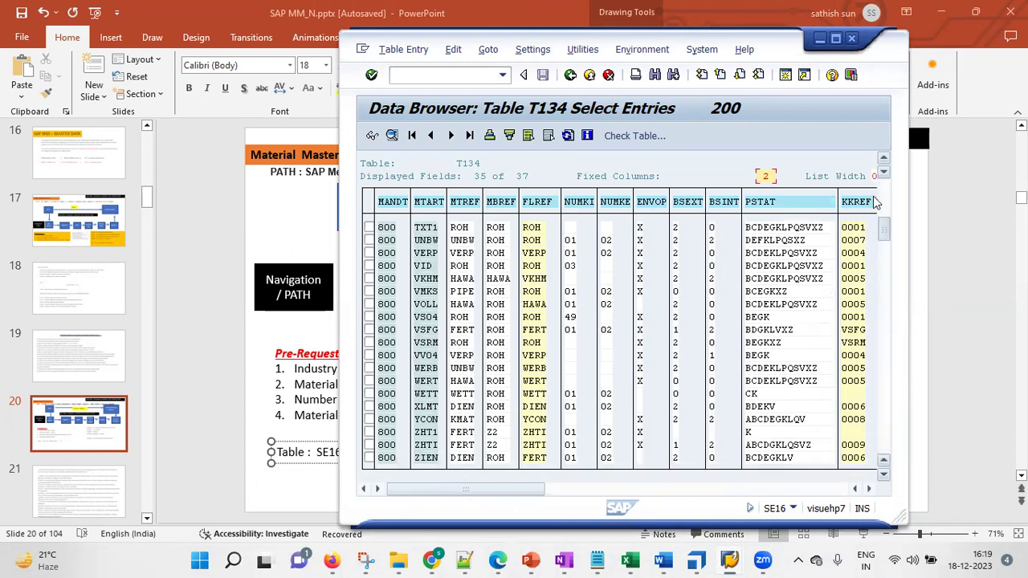
drag(875, 203, 877, 199)
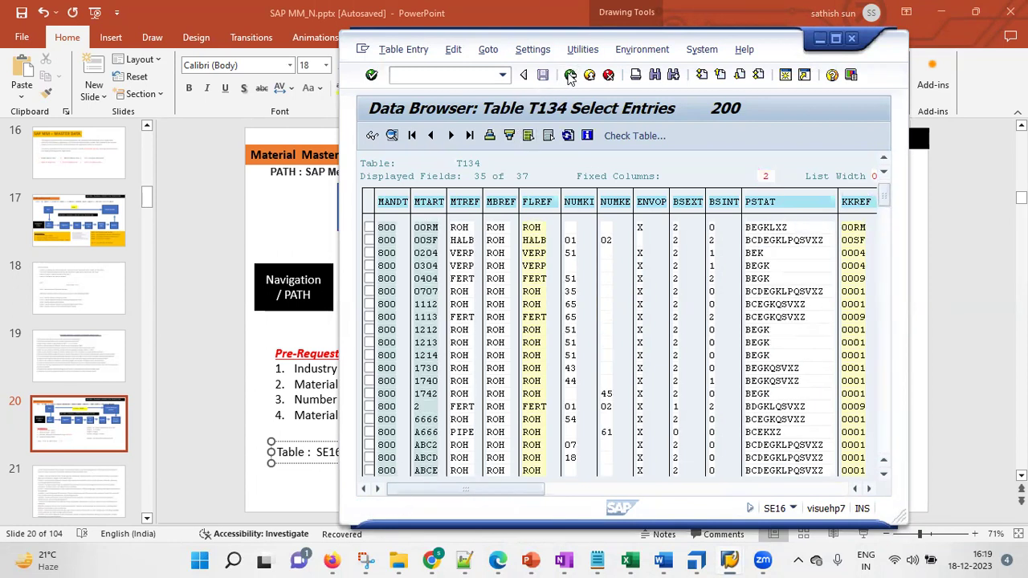
click(570, 75)
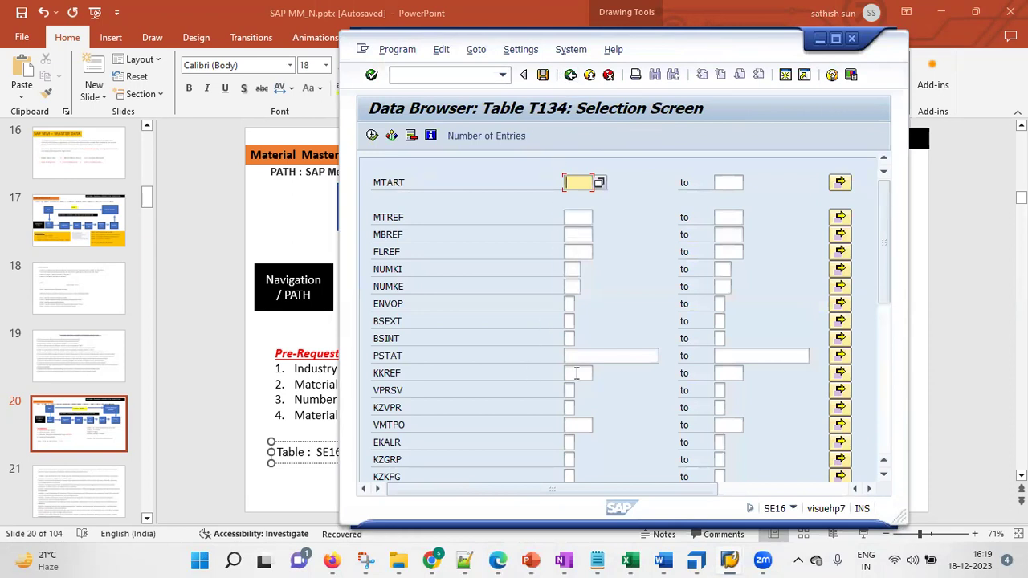
drag(888, 196, 876, 378)
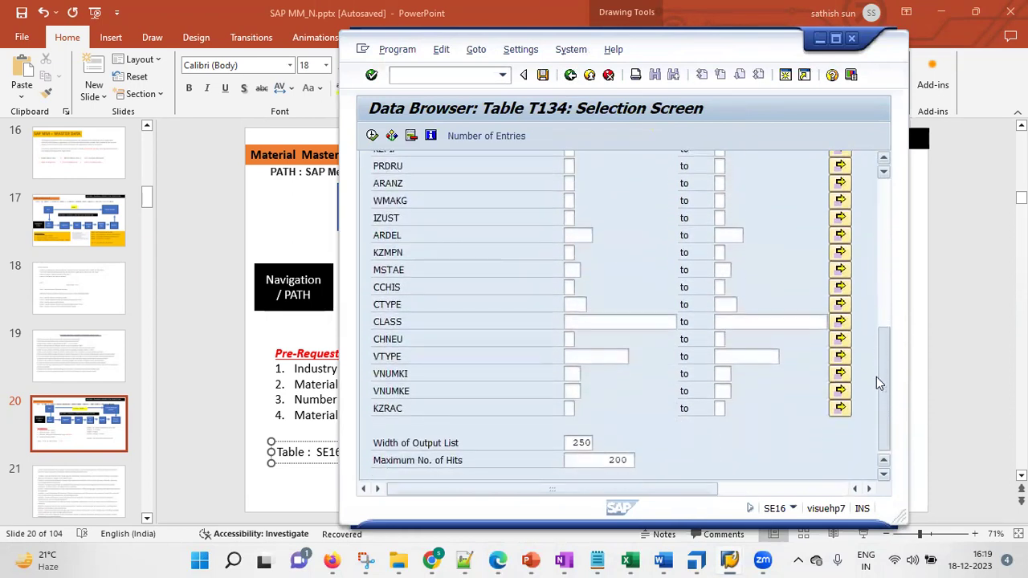
drag(579, 460, 665, 459)
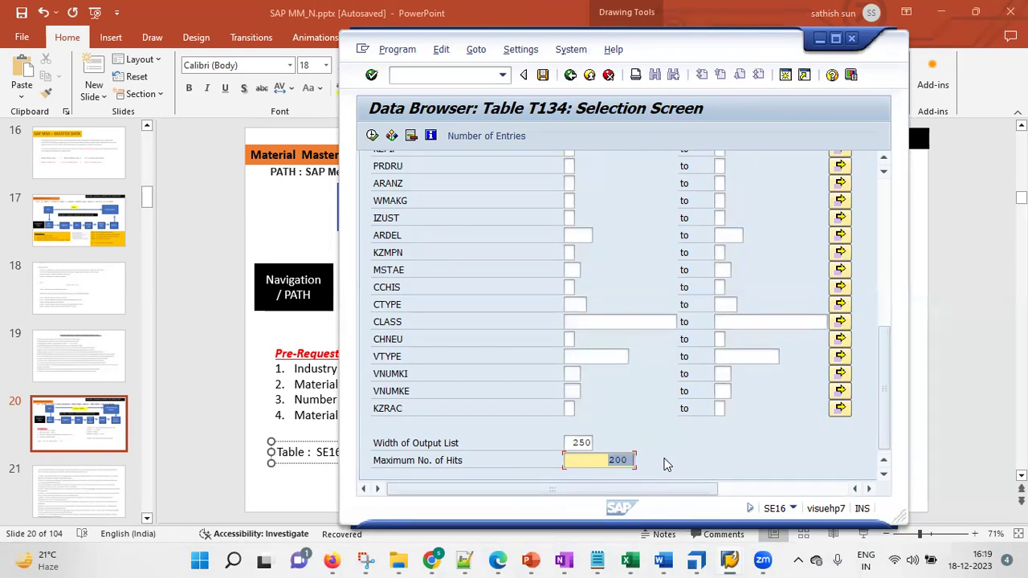
click(402, 304)
click(408, 322)
click(407, 354)
click(415, 407)
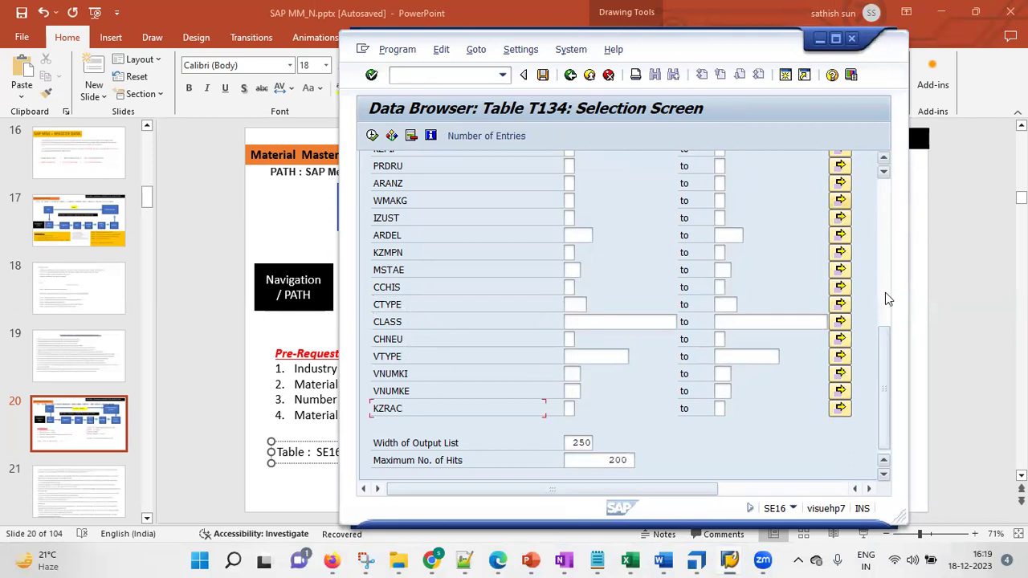
drag(887, 399, 907, 415)
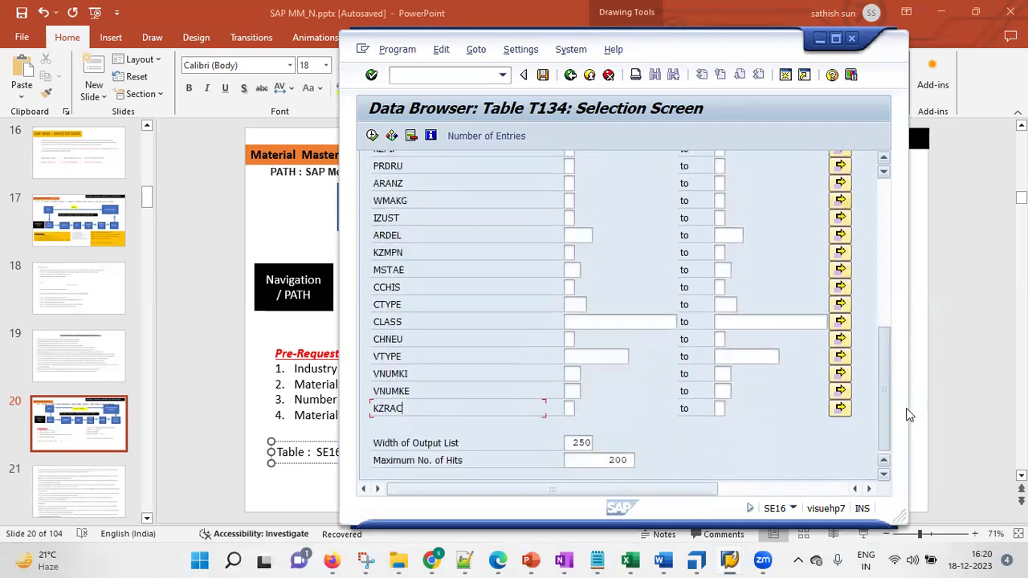
Check the KZRAC selection options without changes, then open the search help for the CLASS field
click(392, 135)
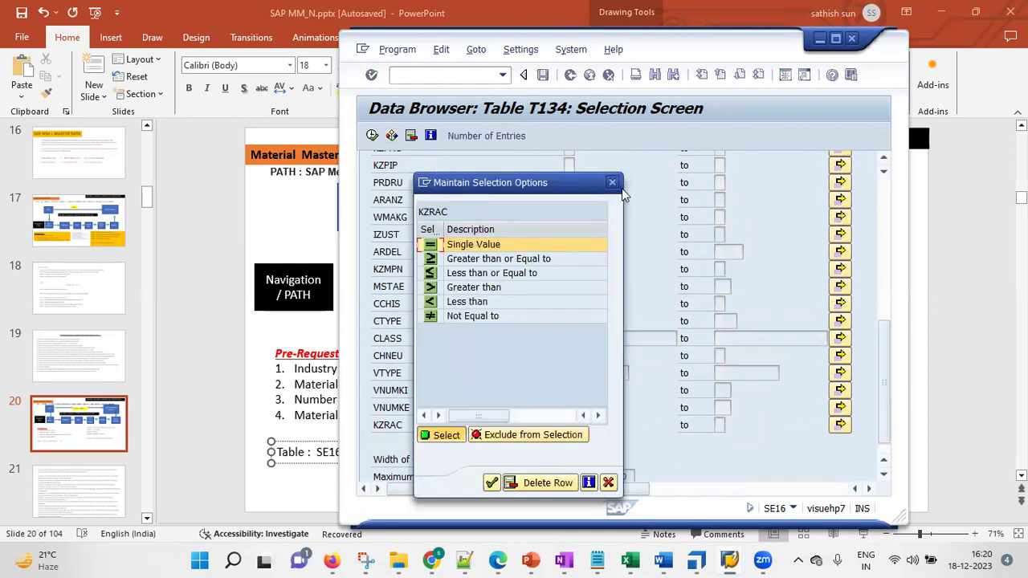
click(613, 183)
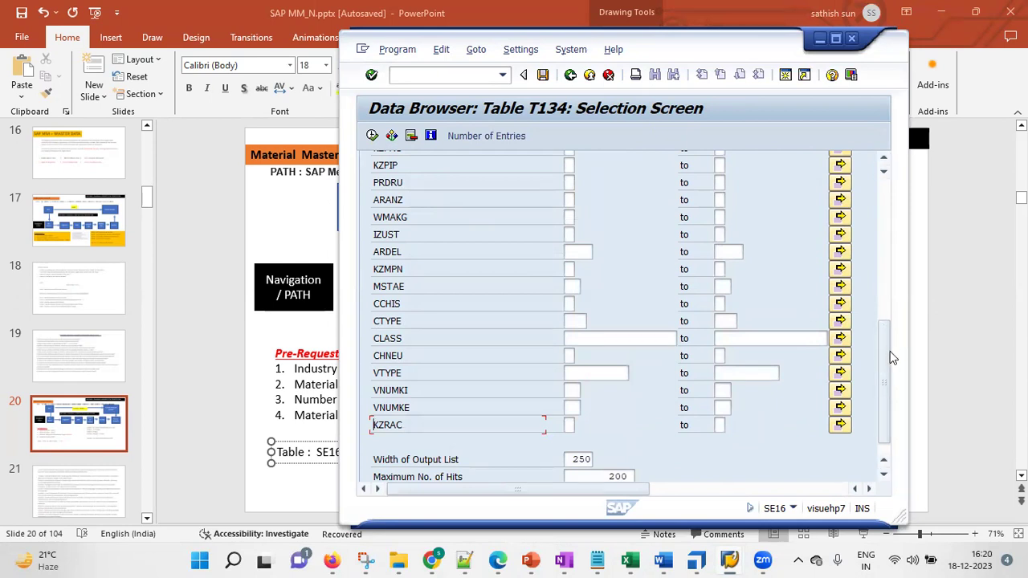
click(624, 340)
click(682, 338)
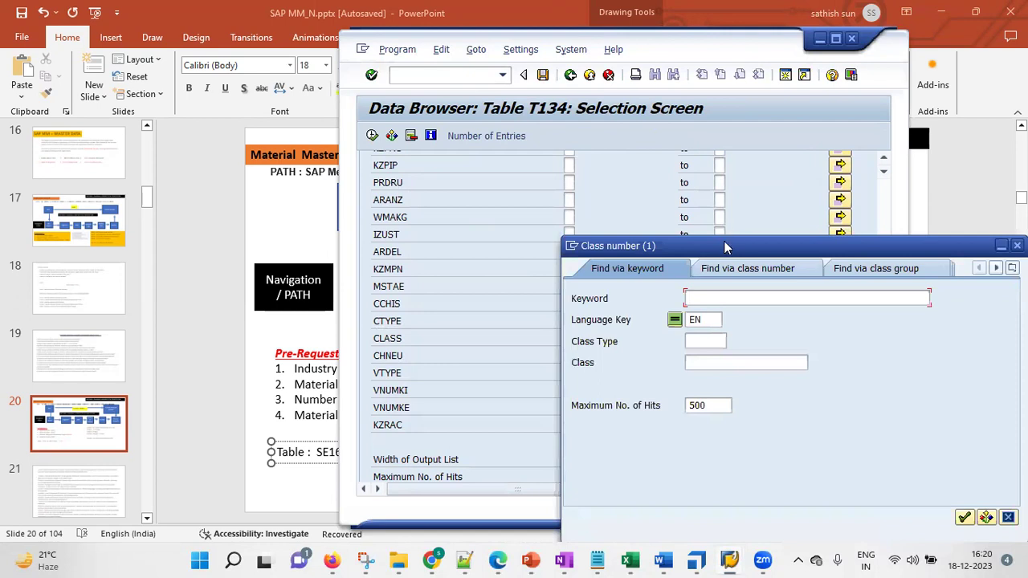
Switch the class search help to search by class group
drag(726, 246, 565, 113)
click(536, 184)
click(549, 206)
click(597, 134)
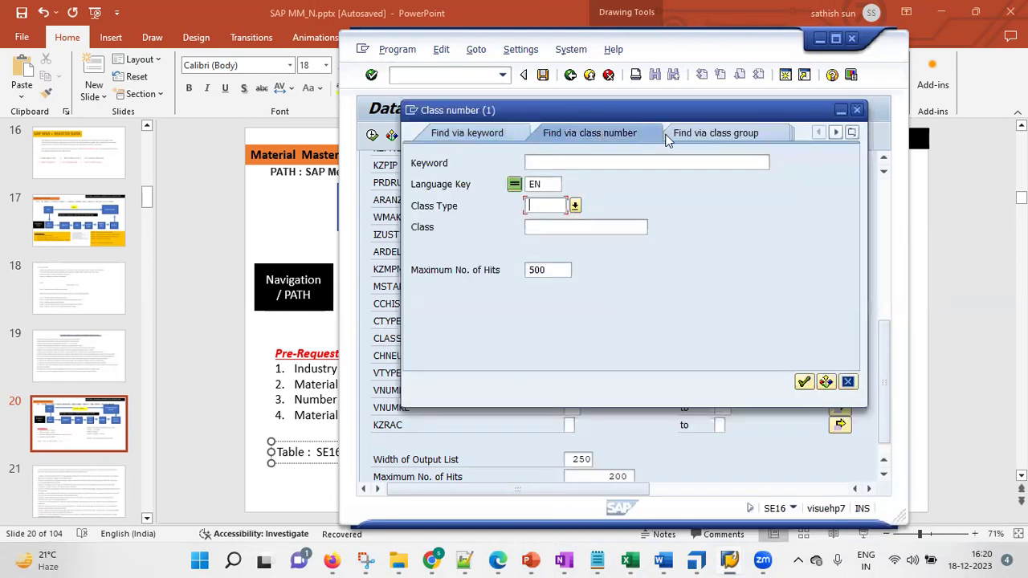
click(853, 133)
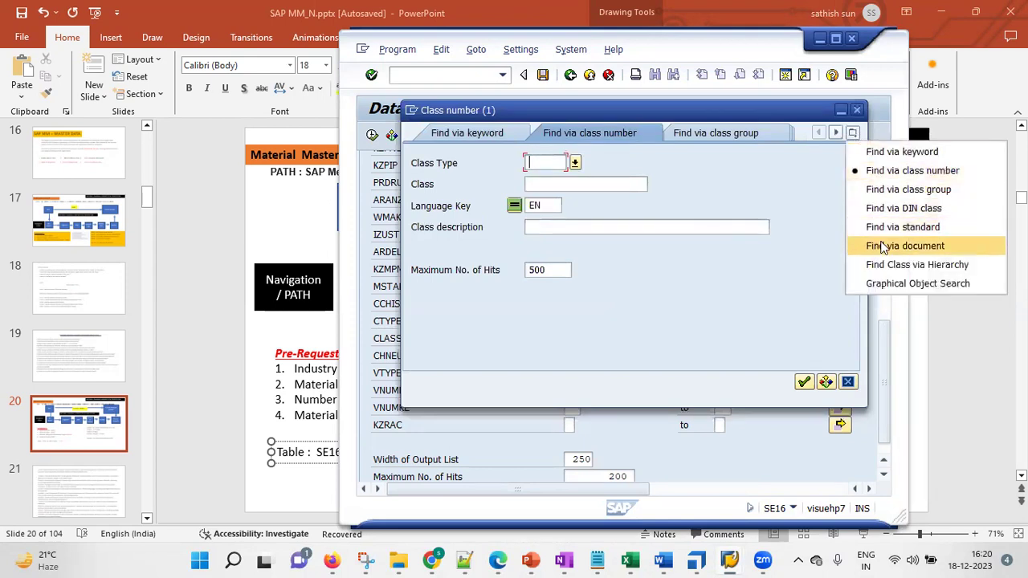
click(904, 190)
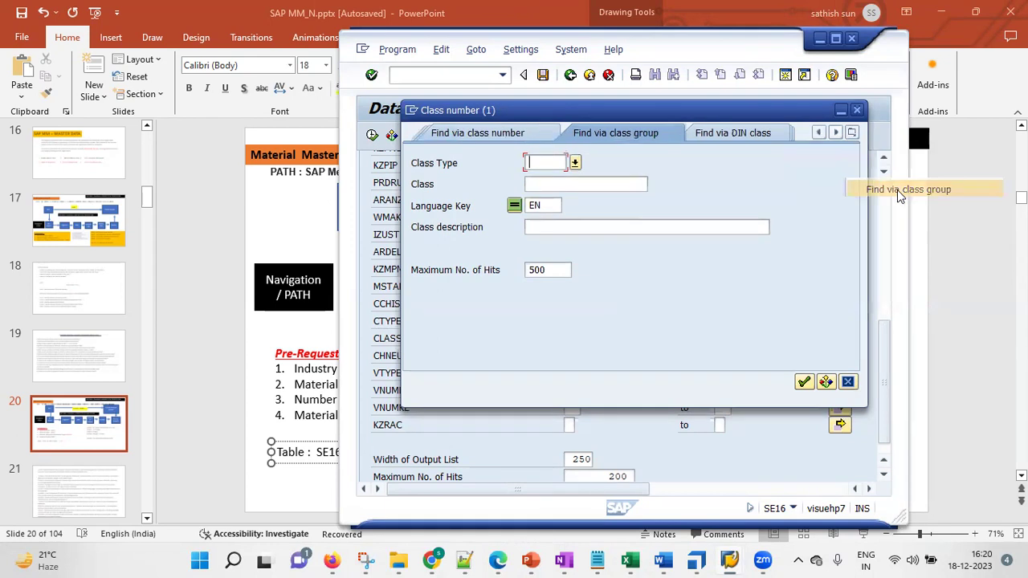
Search for classes by class group, first with kgr, then with kgr1
click(549, 204)
text(kgr)
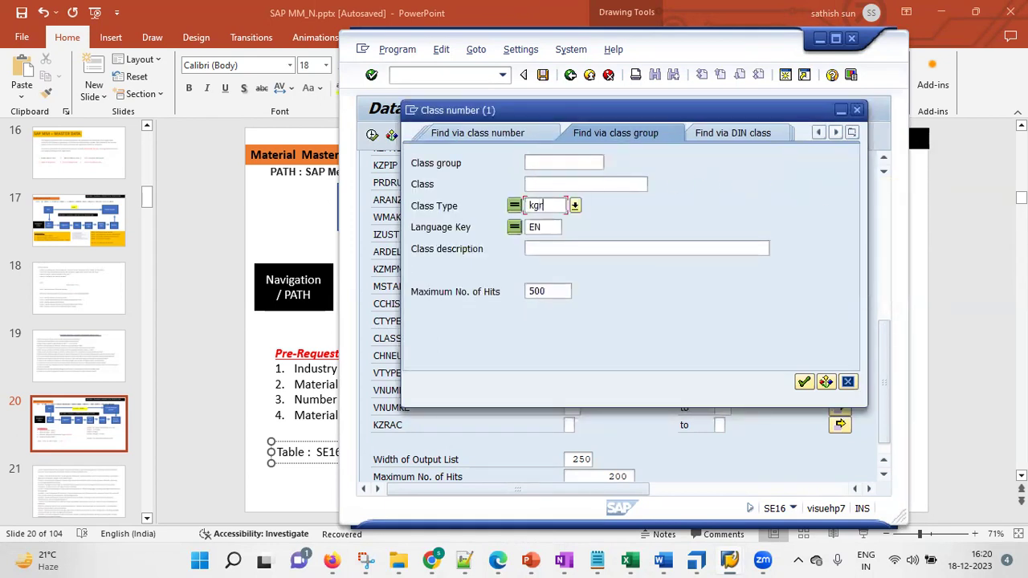
key(Return)
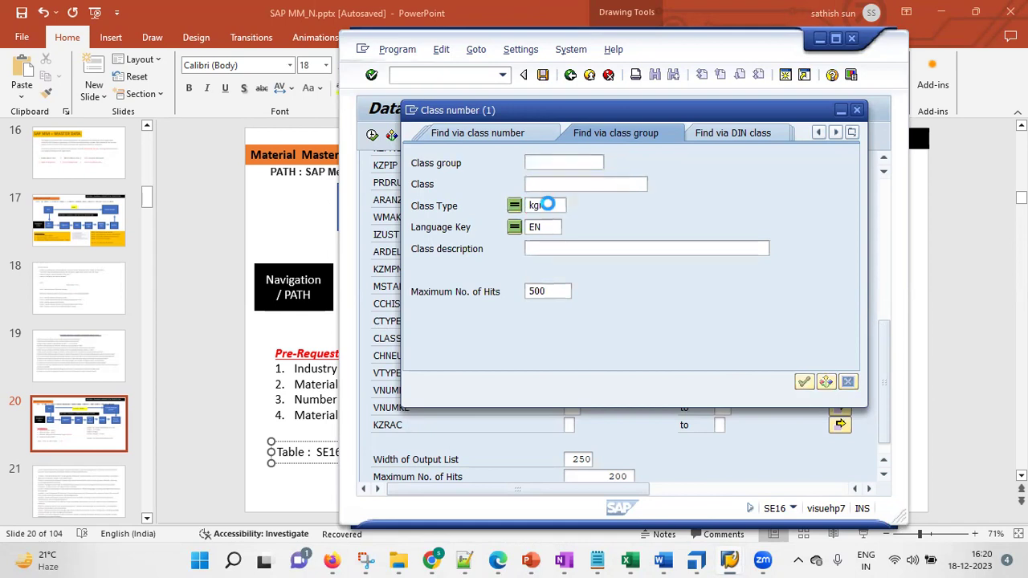
click(550, 160)
text(kgr1)
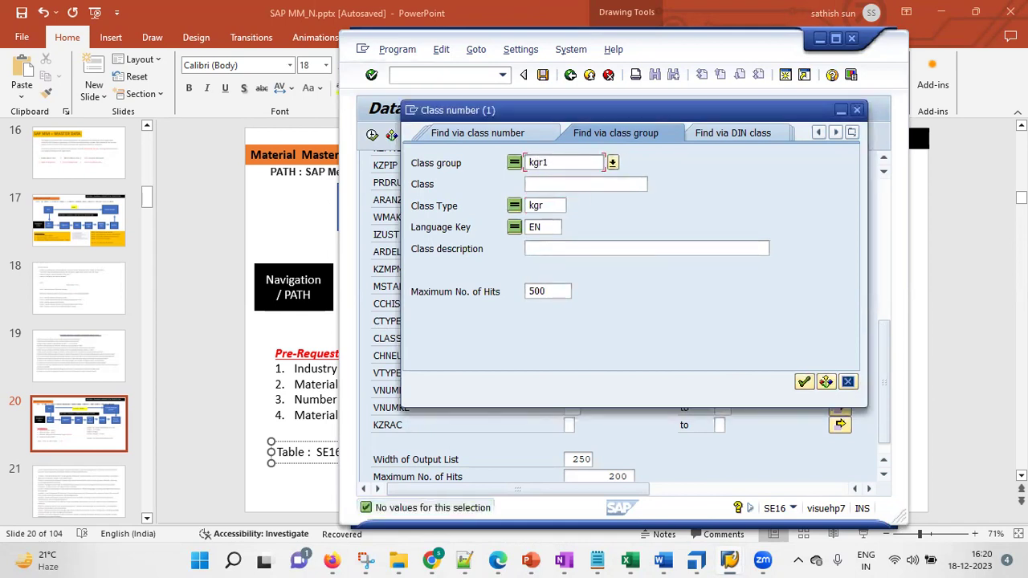
key(Return)
Switch to the Find via keyword search and search for kgr1
click(508, 133)
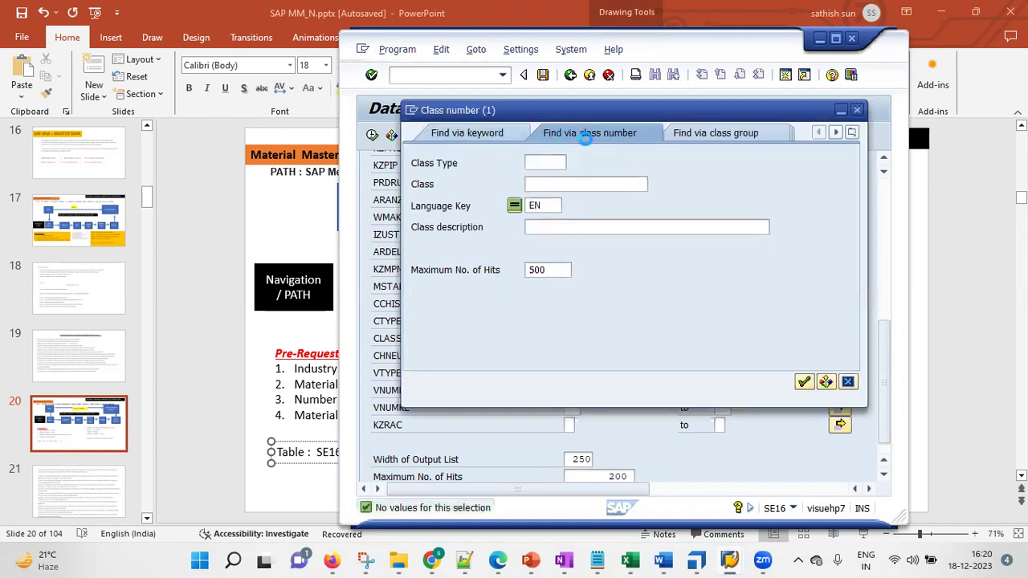
click(715, 134)
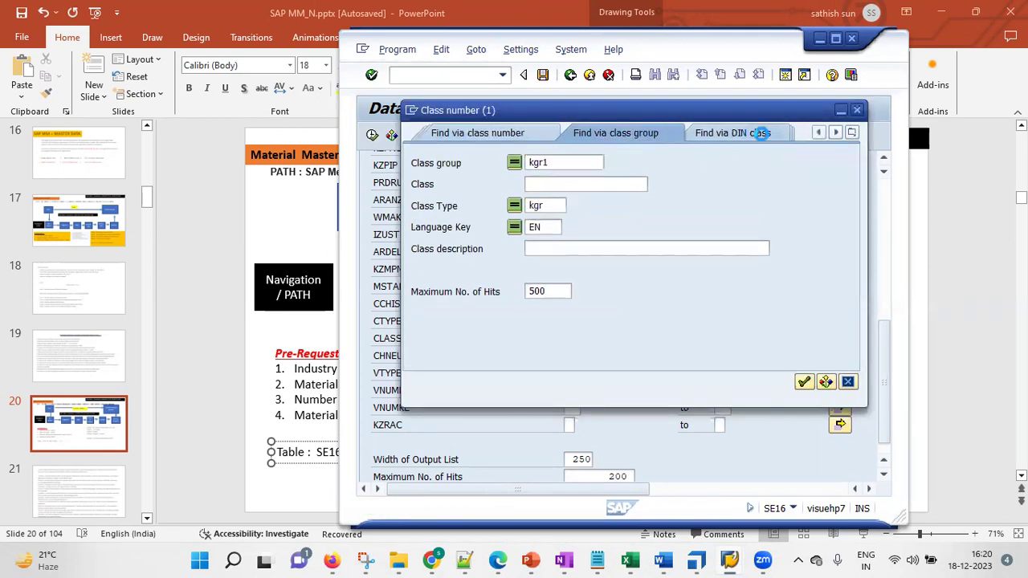
click(852, 134)
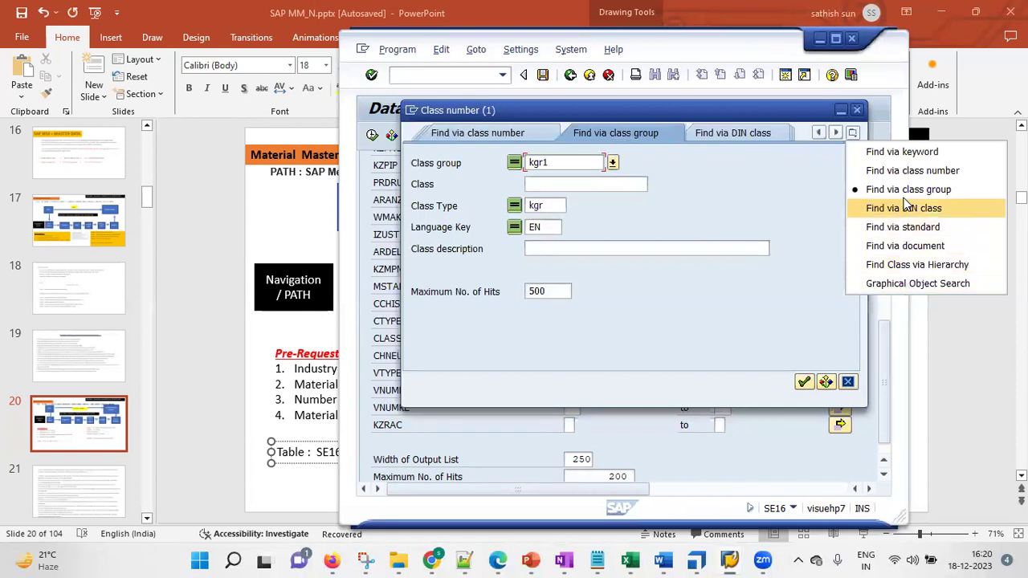
click(892, 152)
click(620, 161)
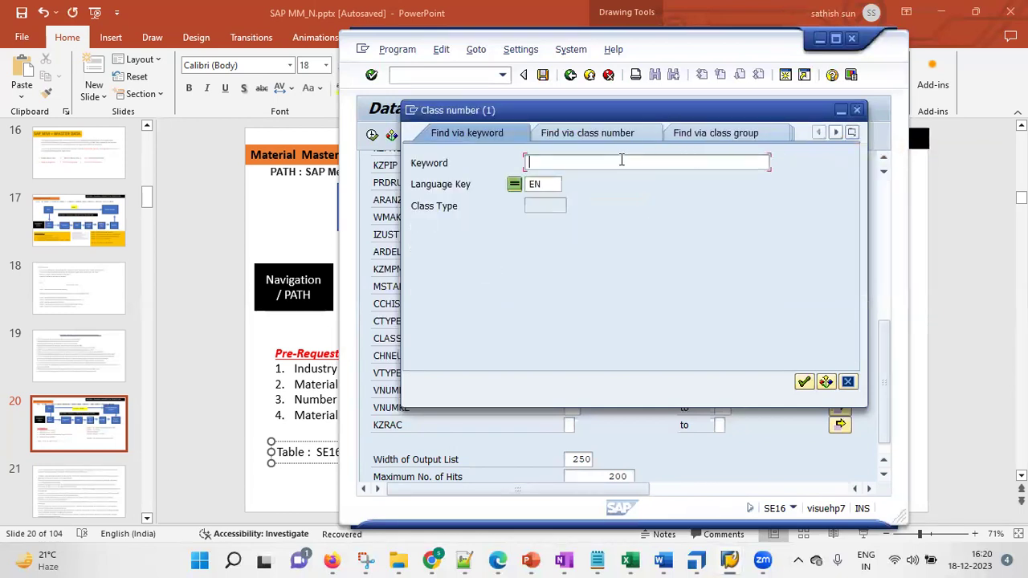
text(kgr1)
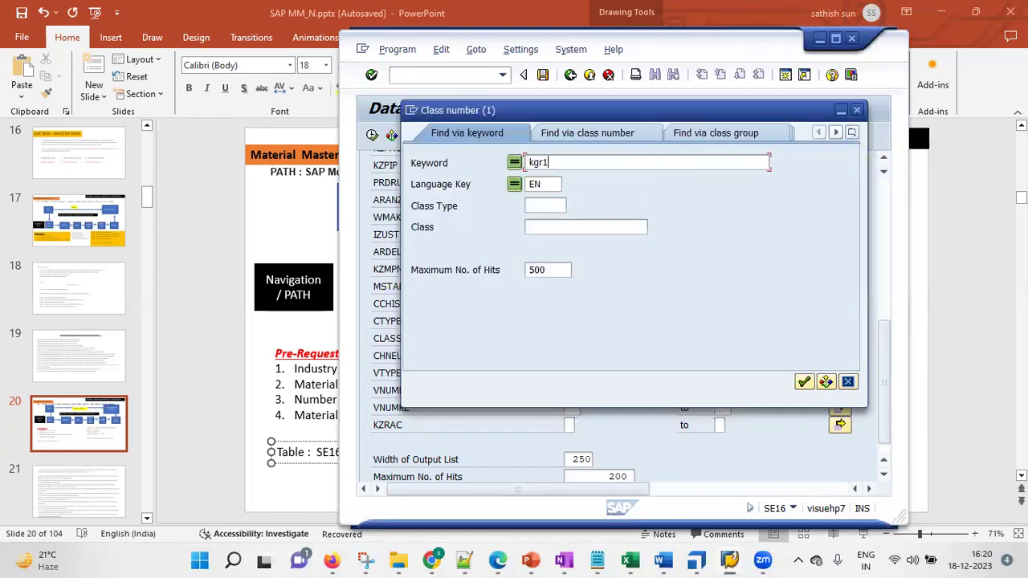
key(Return)
Shorten the keyword to kgr, pick class type 001 Material class, and close the search
key(BackSpace)
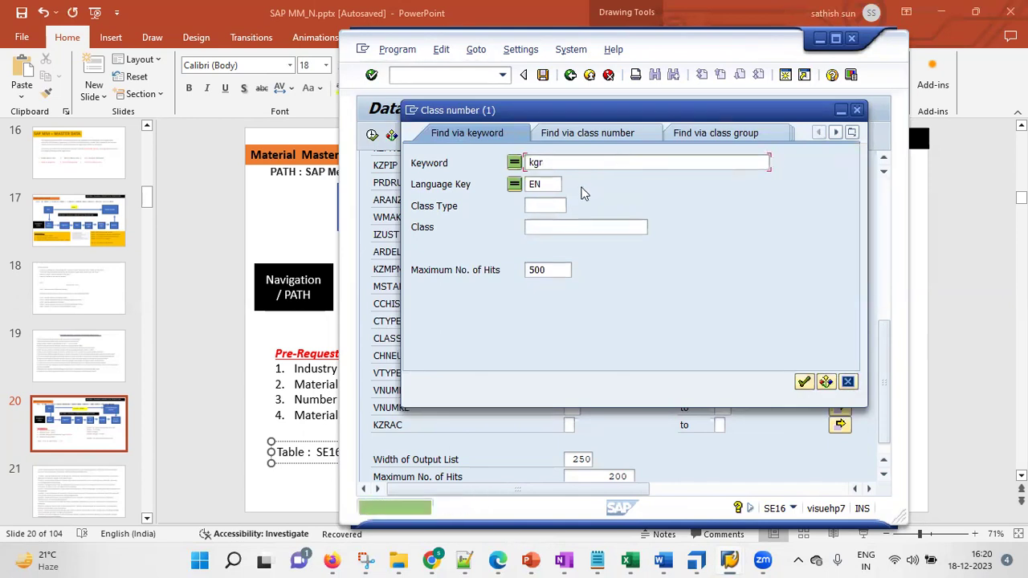
click(556, 205)
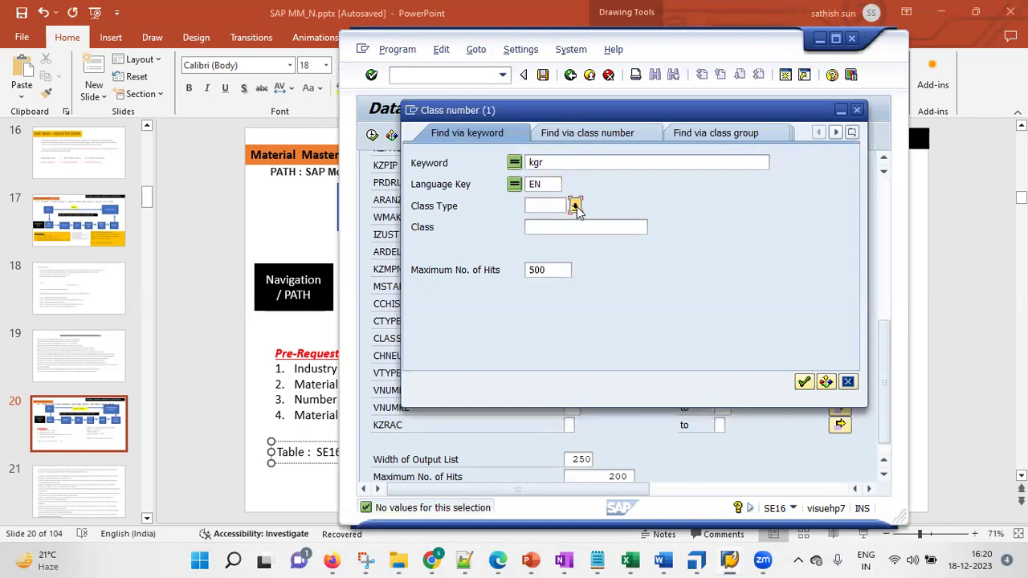
click(574, 206)
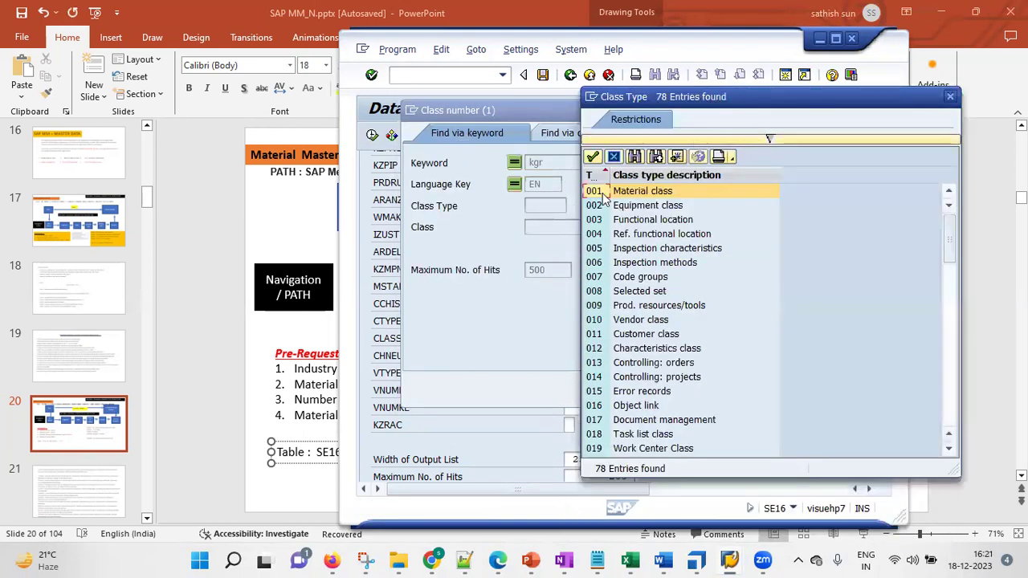
key(Return)
key(Return)
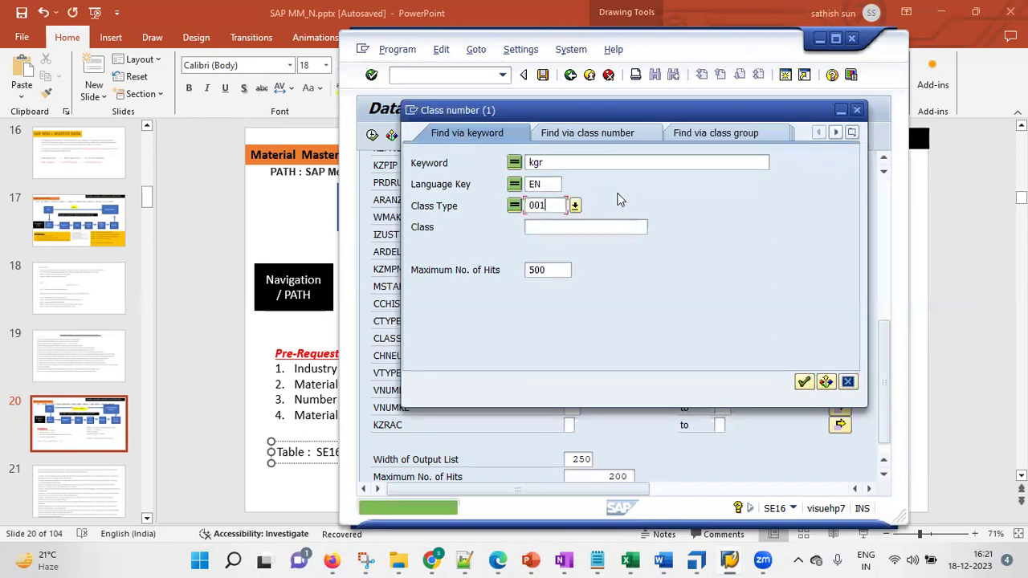
click(857, 110)
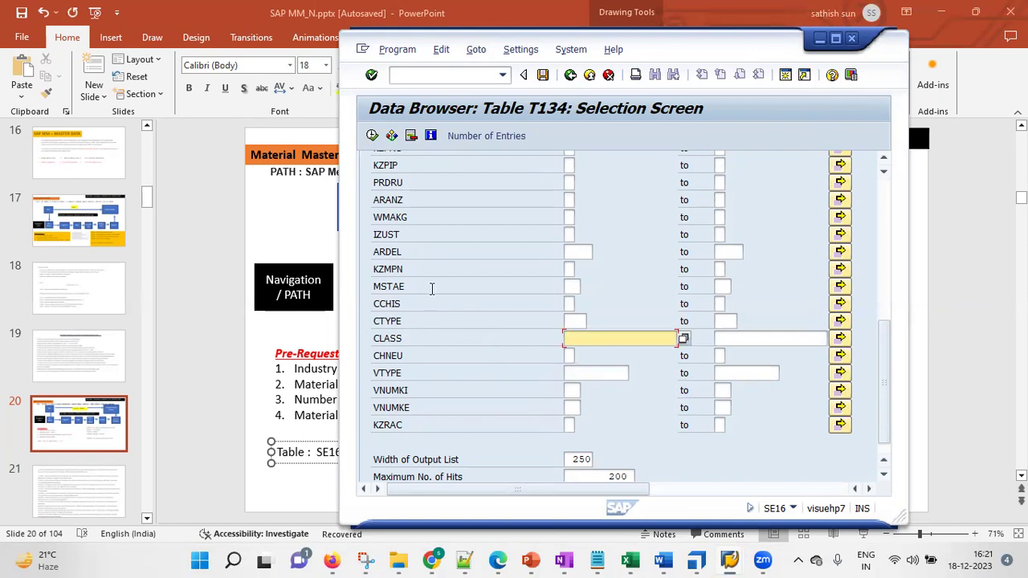
Clear the output width 250 and maximum hits 200, then execute to list all 205 T134 entries
drag(884, 348, 897, 394)
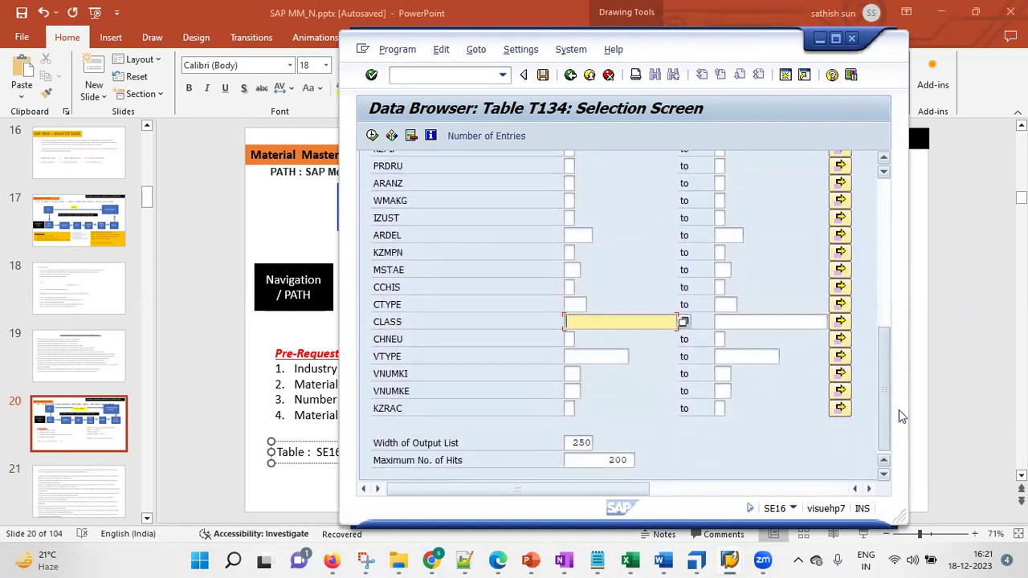
drag(567, 440, 662, 433)
key(Delete)
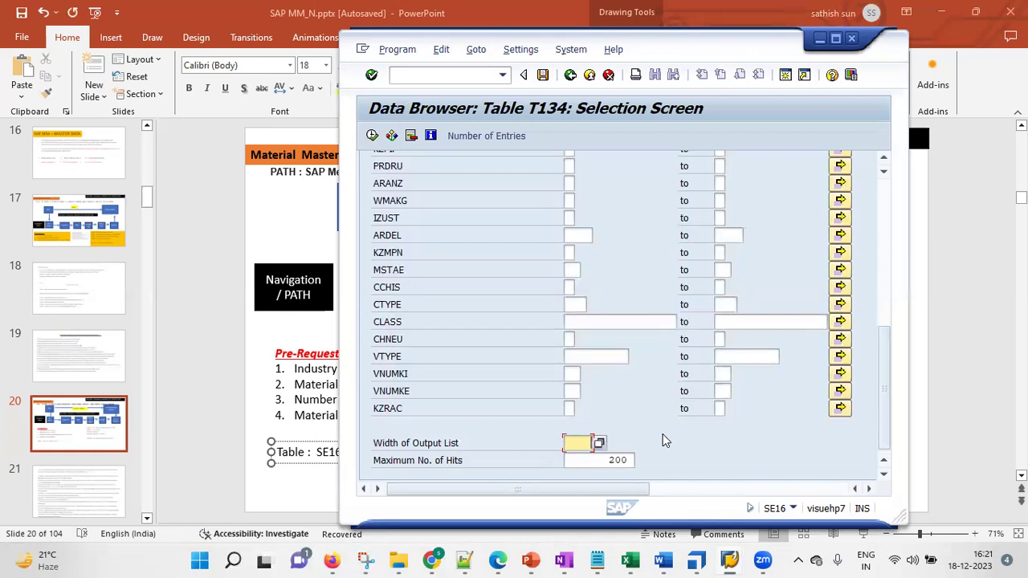
drag(604, 461, 717, 462)
key(Delete)
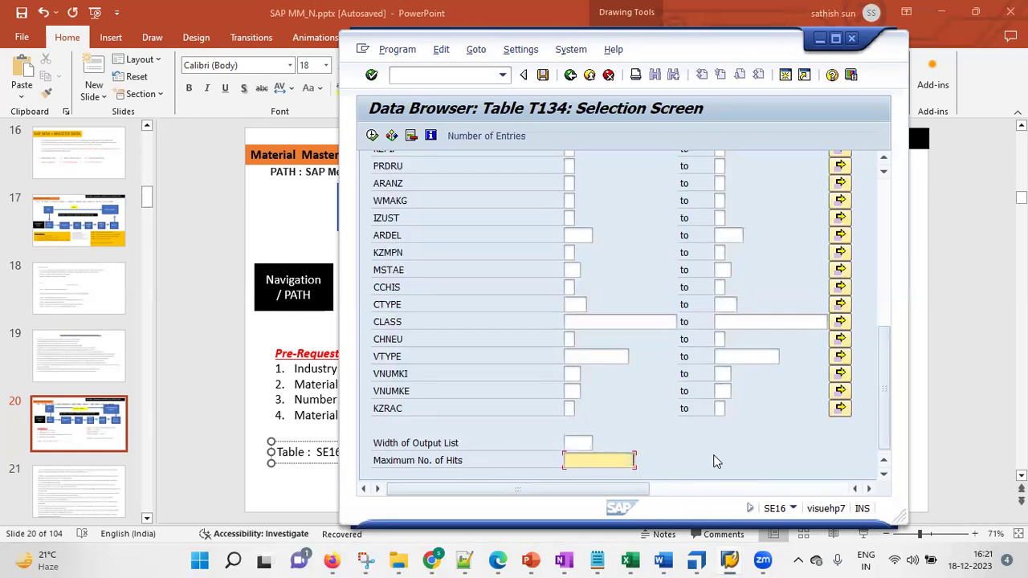
click(372, 136)
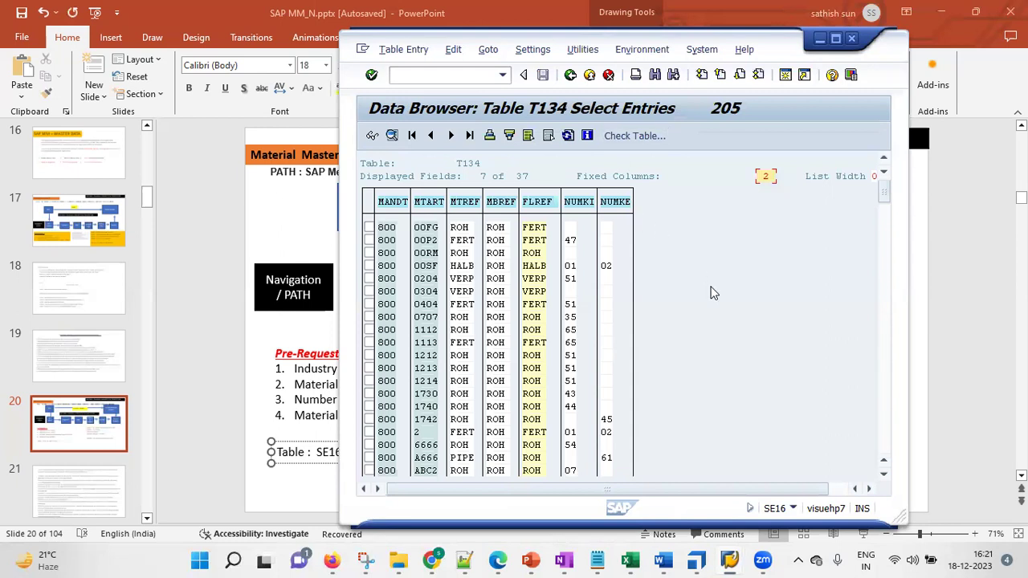
Search the T134 list for kgr1, which finds nothing, then for kgr, which finds one hit
key(ctrl+f)
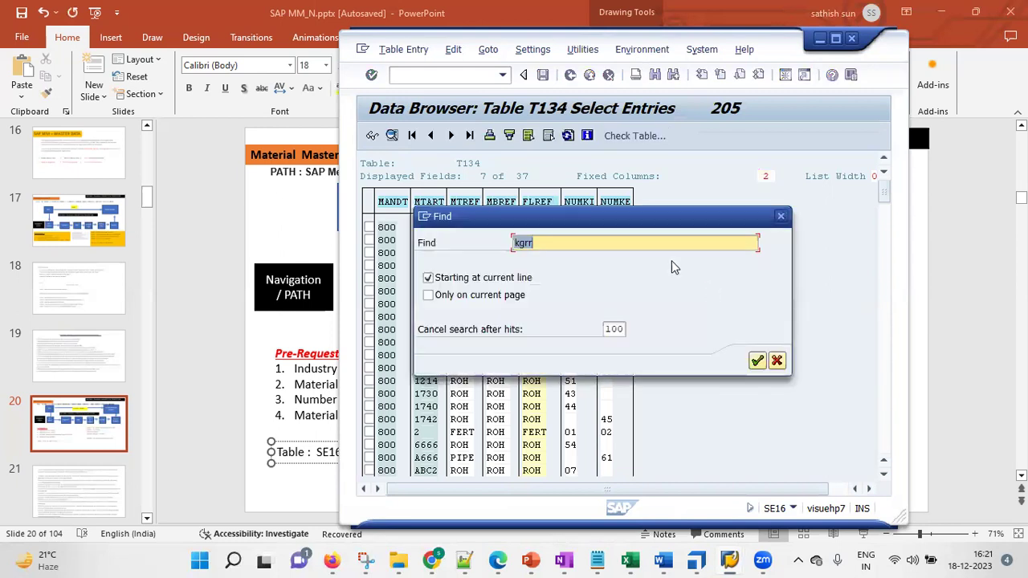
drag(599, 218, 722, 239)
click(682, 266)
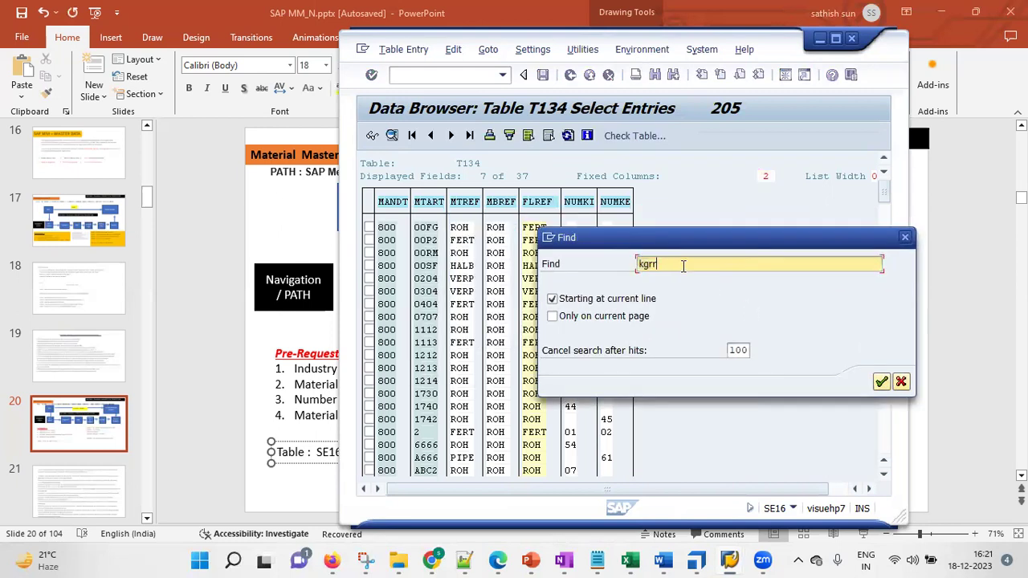
text(1)
key(Return)
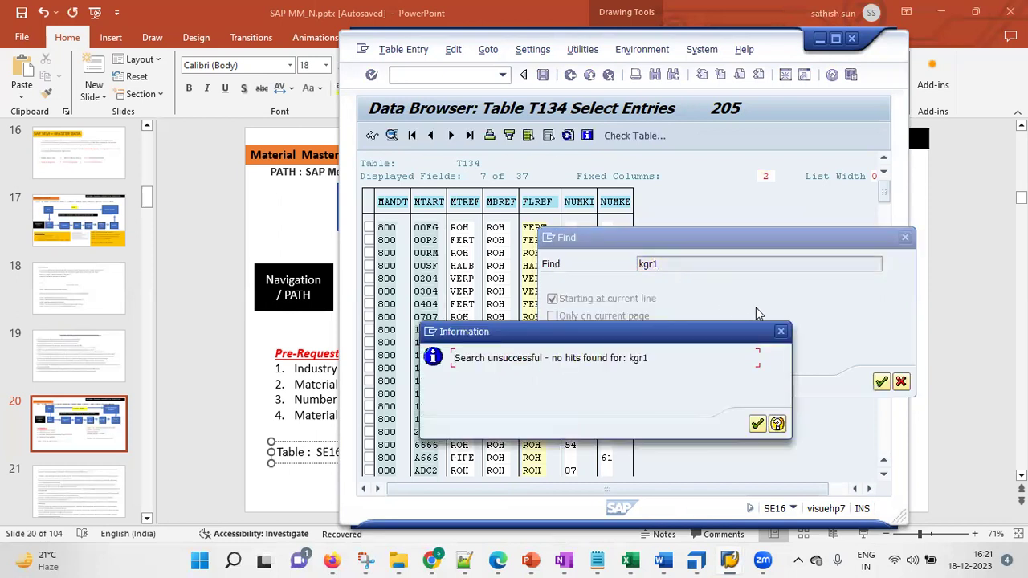
click(781, 333)
click(707, 264)
key(BackSpace)
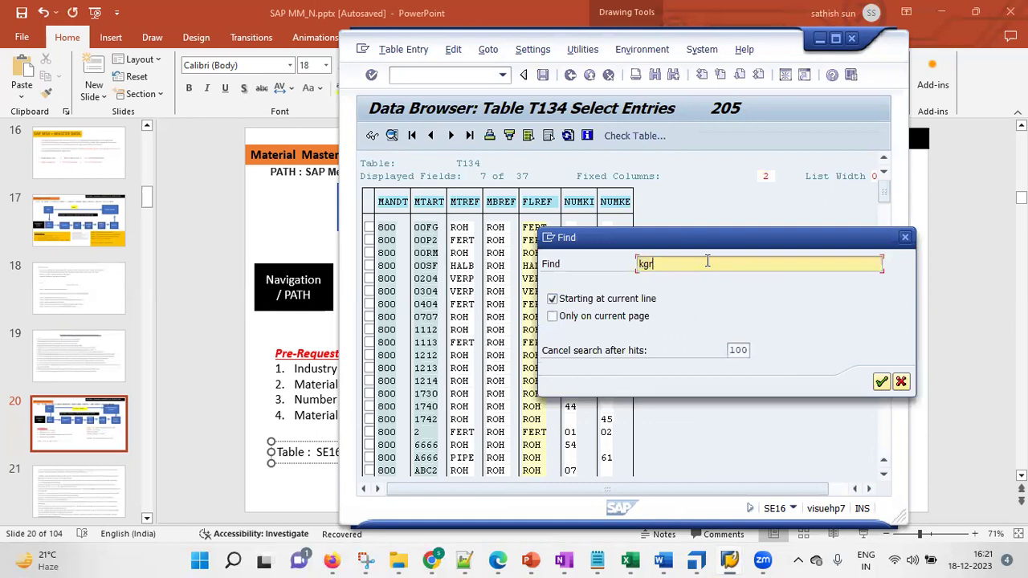
key(Return)
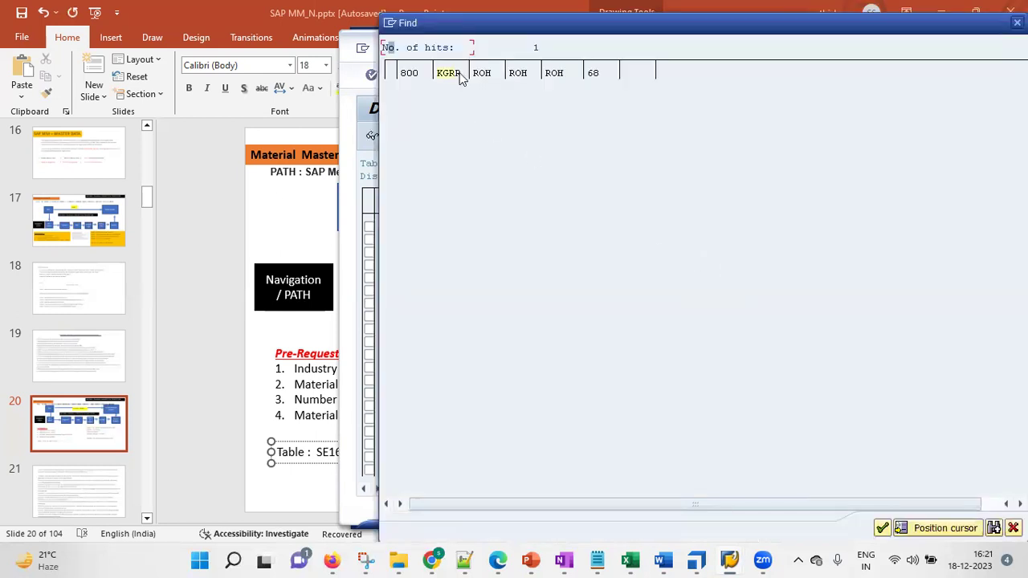
Jump to material type KGRR, number range 68, and mark its row
double_click(455, 75)
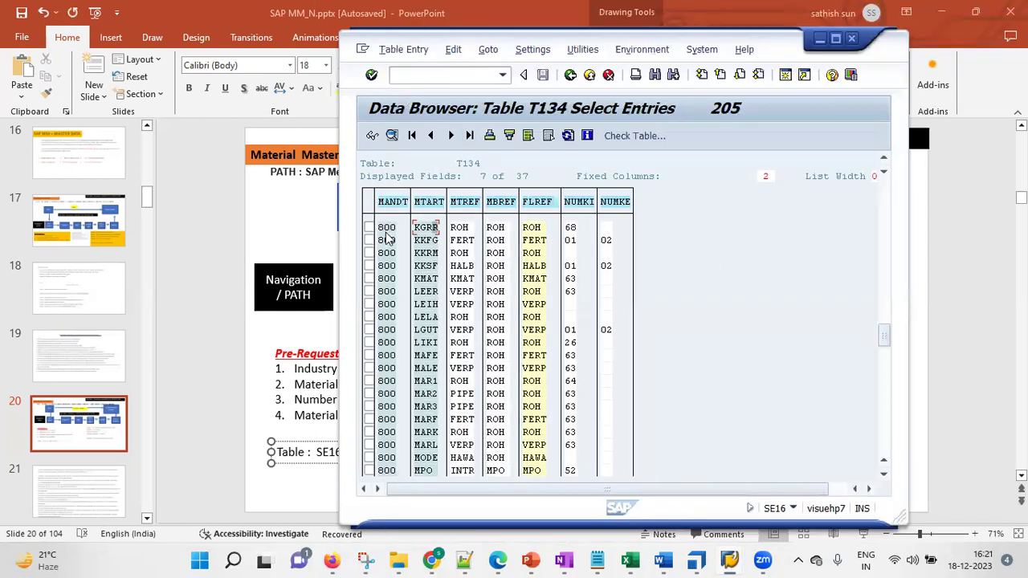
click(368, 228)
click(571, 229)
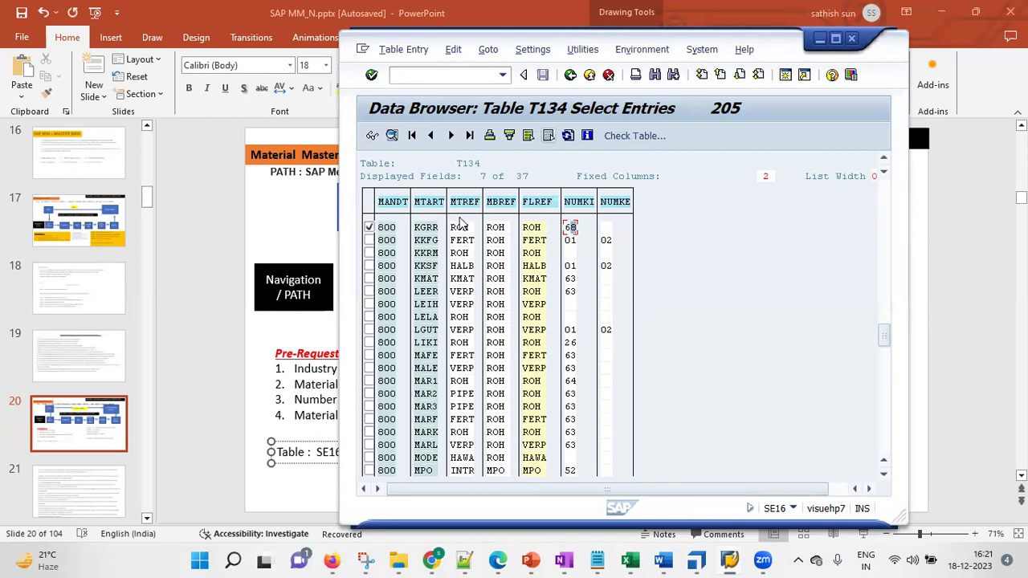
double_click(430, 229)
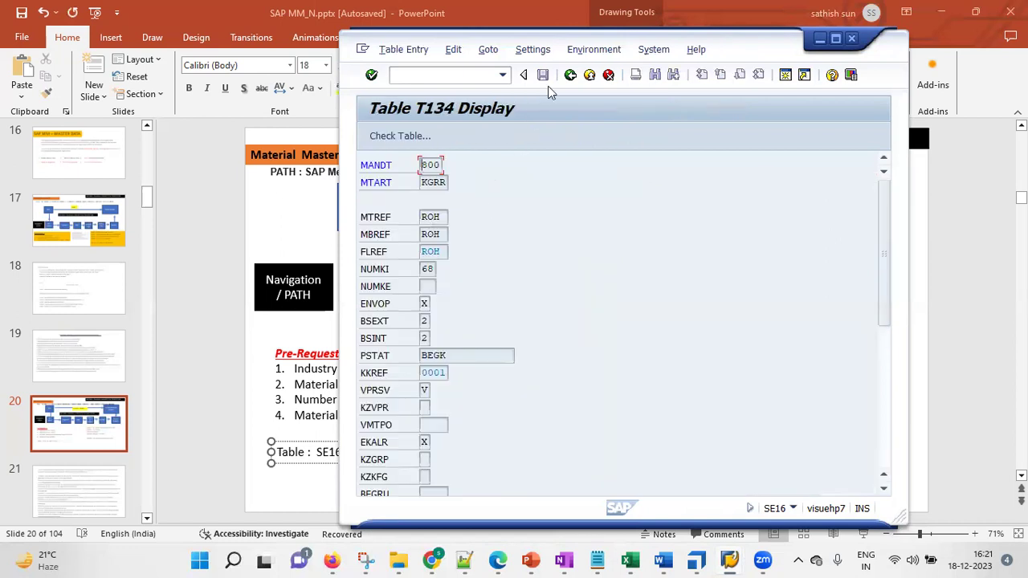
drag(578, 37, 712, 49)
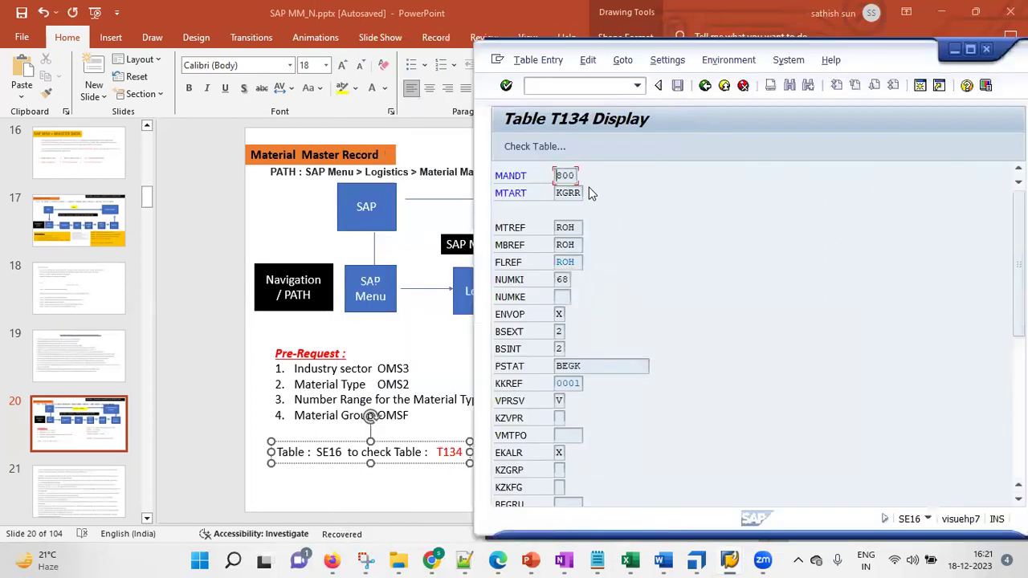
click(564, 194)
click(585, 227)
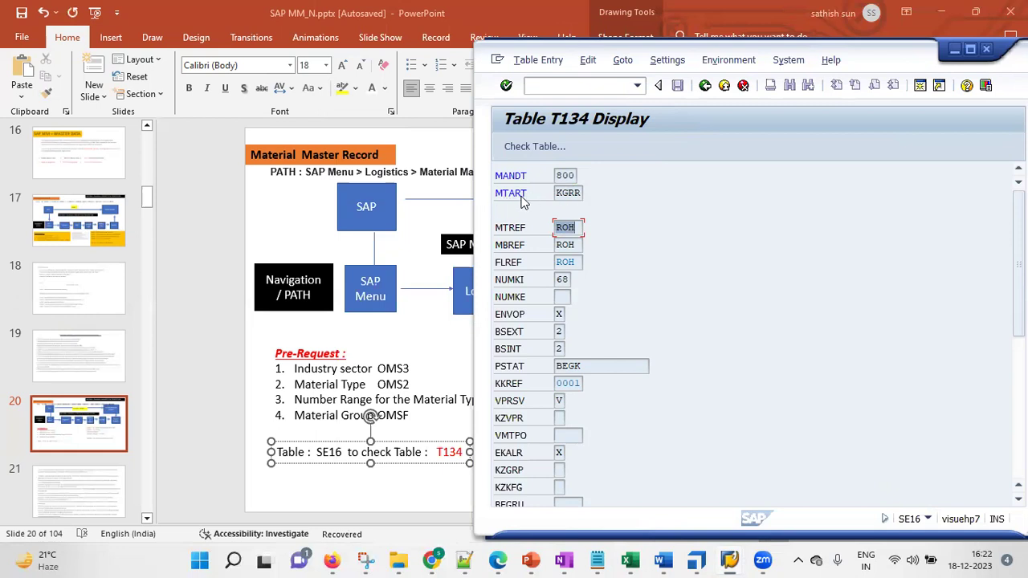
click(566, 193)
click(704, 86)
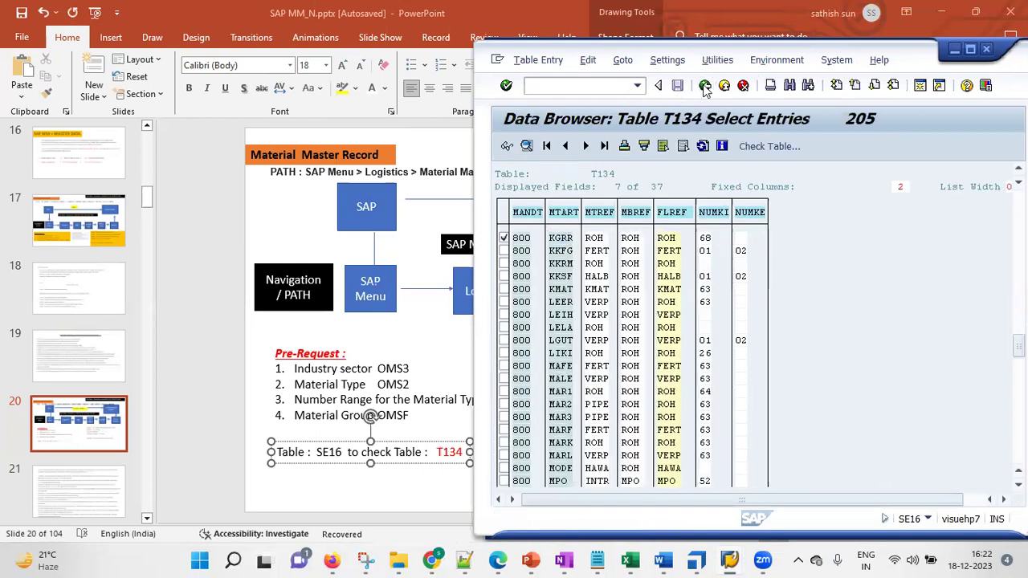
Rerun T134 with MTART set to KGRR and open its detail record showing reference ROH and price control V
click(705, 86)
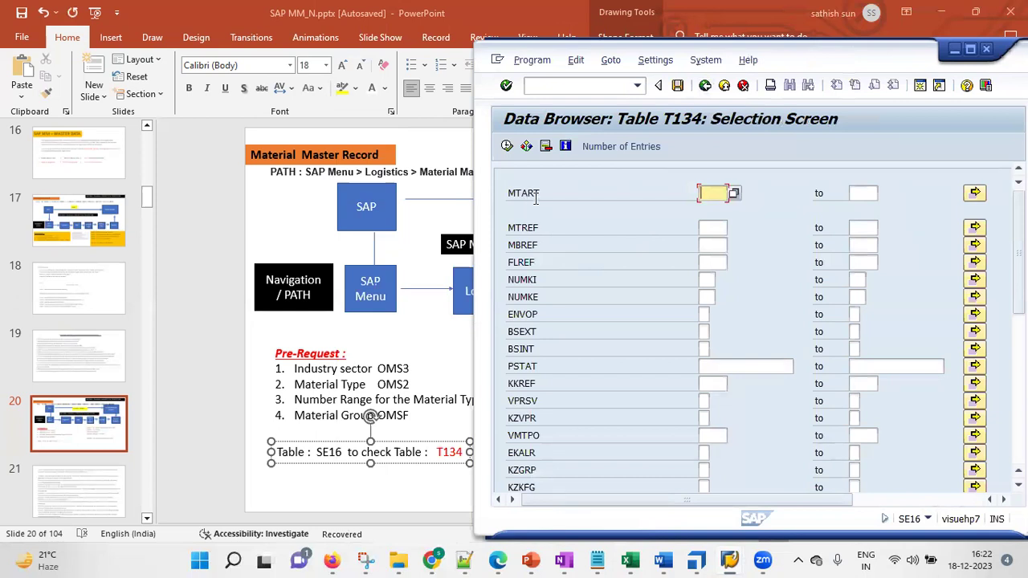
text(k)
click(507, 146)
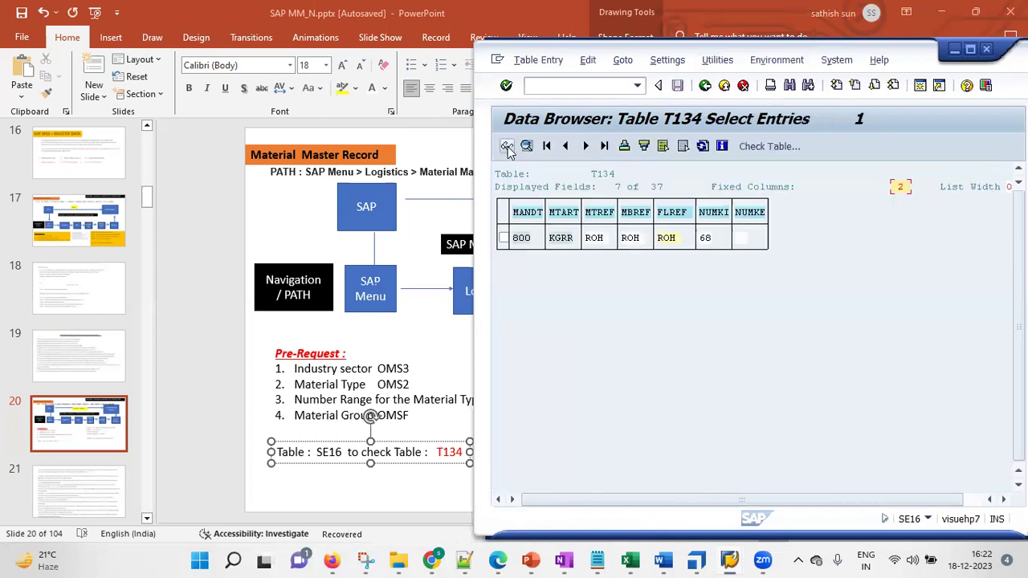
double_click(560, 239)
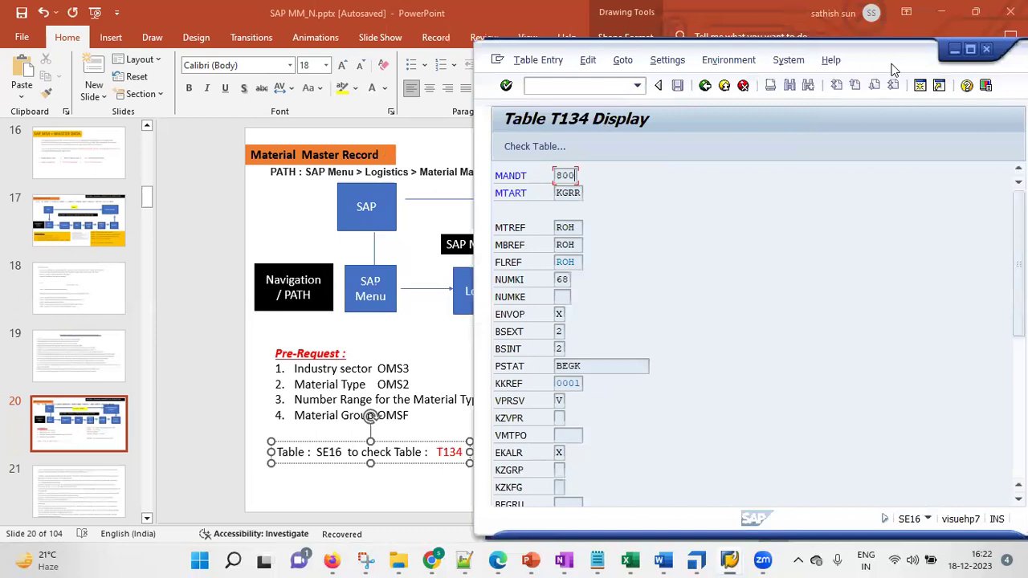
drag(1019, 72, 894, 70)
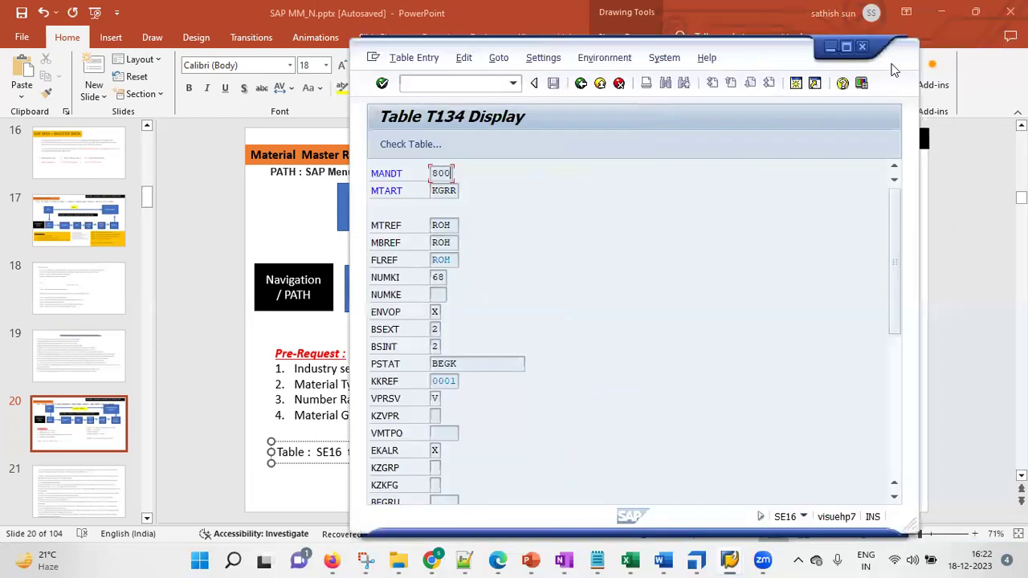